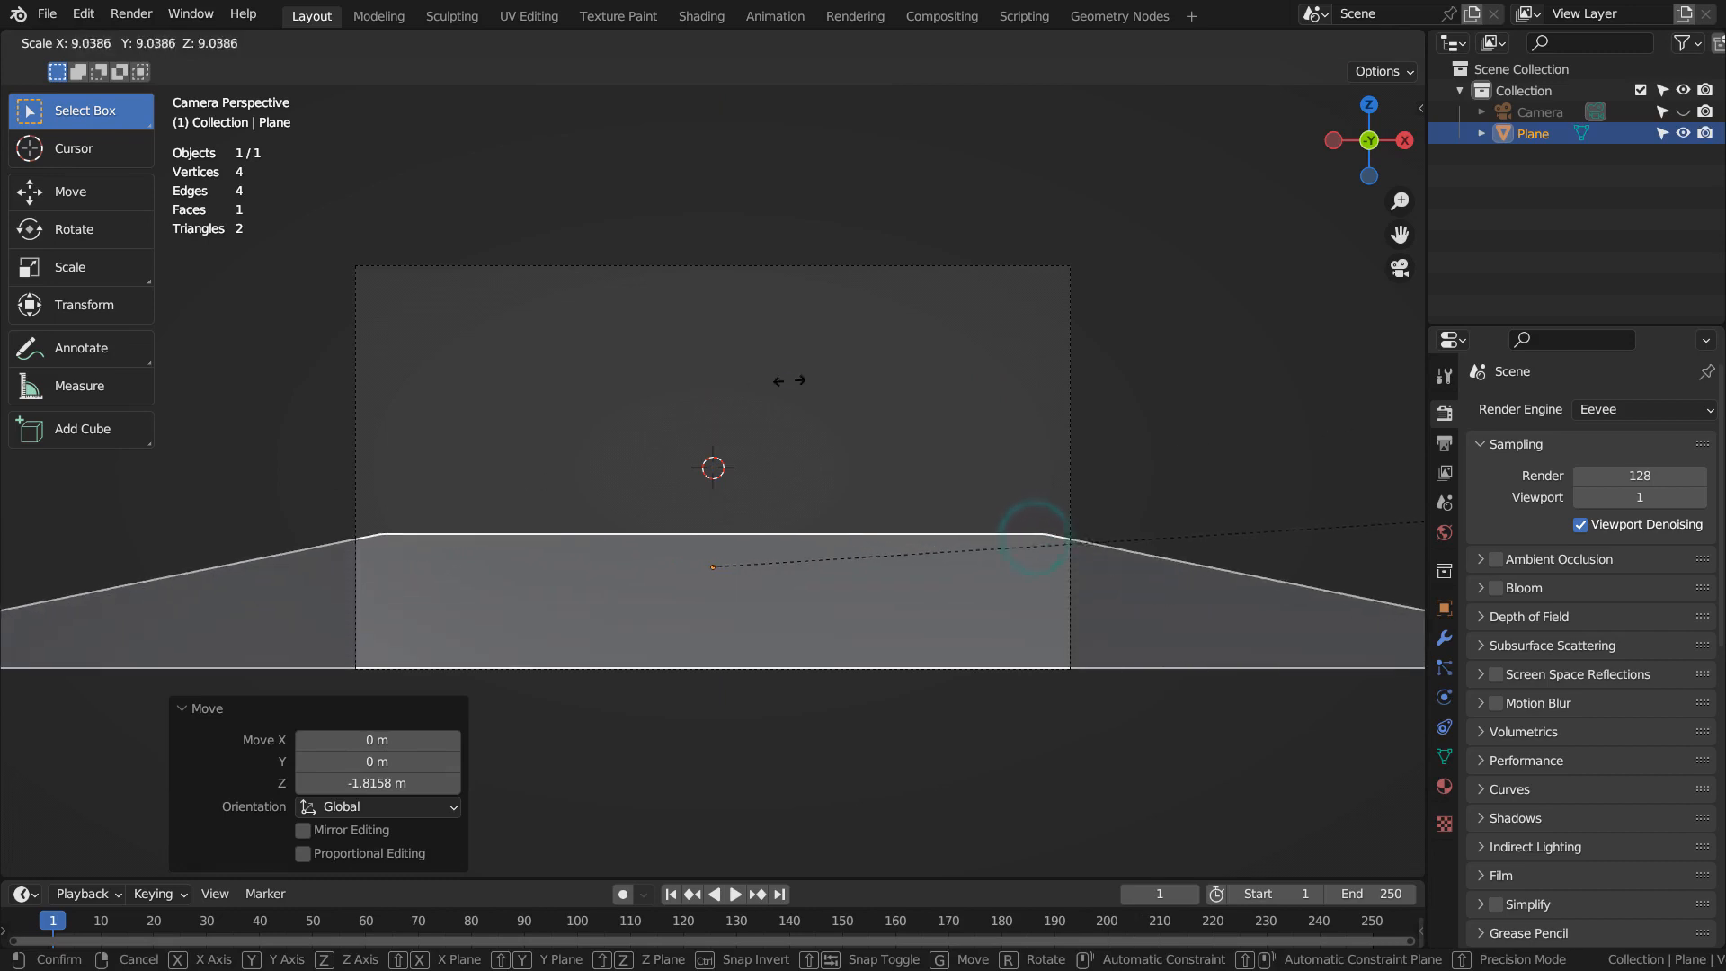
Enlarge the ground plane by a further factor of about 1.45 and raise it about 0.34 m along Z.
left_click(795, 389)
key("s")
left_click(1227, 409)
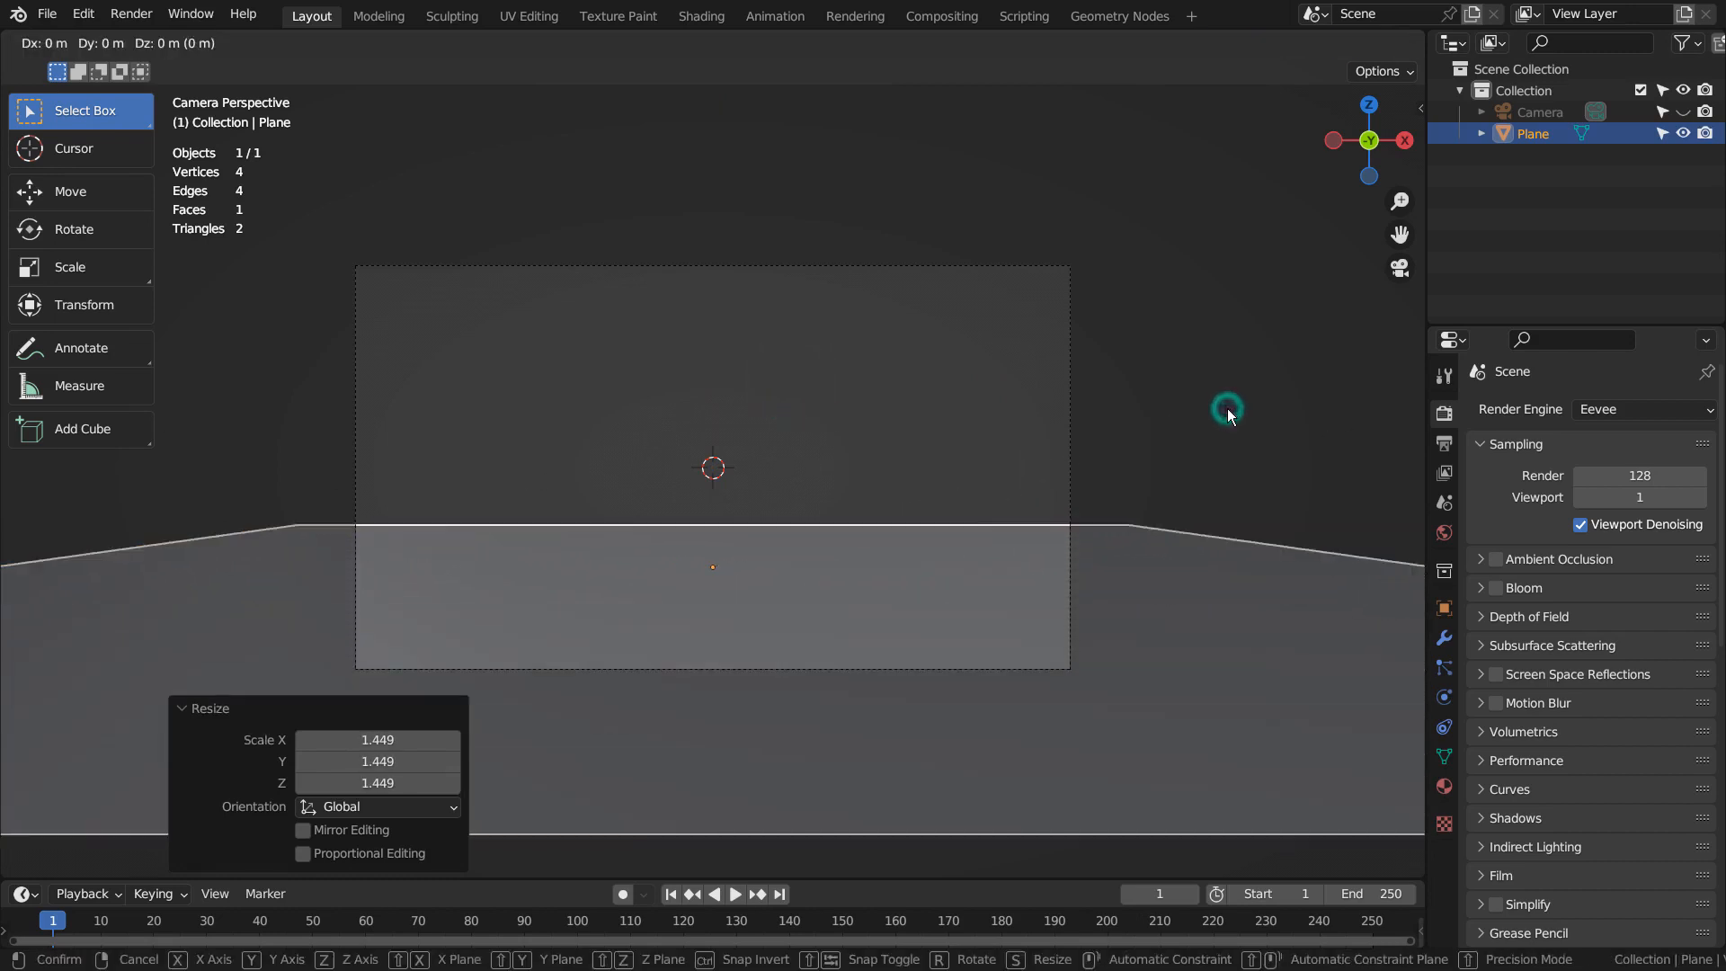
key("g")
key("z")
left_click(1227, 396)
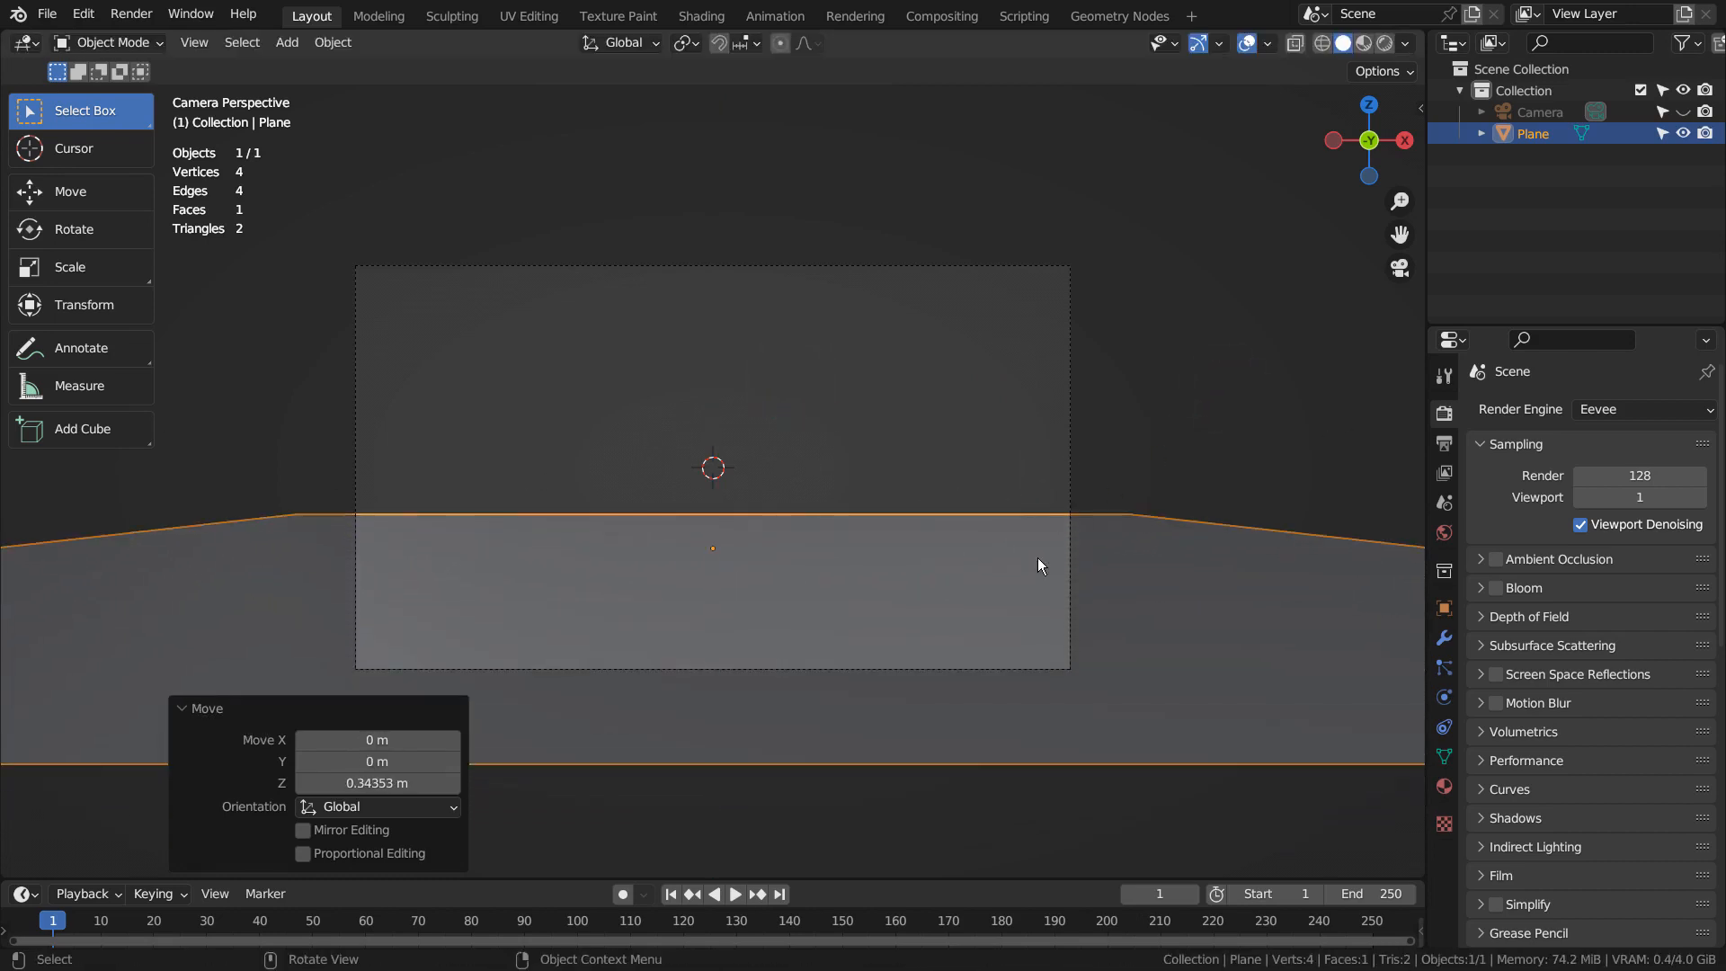
Add a second plane, lowered along Z to the ground plane's level and scaled up about 2.95 times.
key("shift+a")
mouse_move(934, 441)
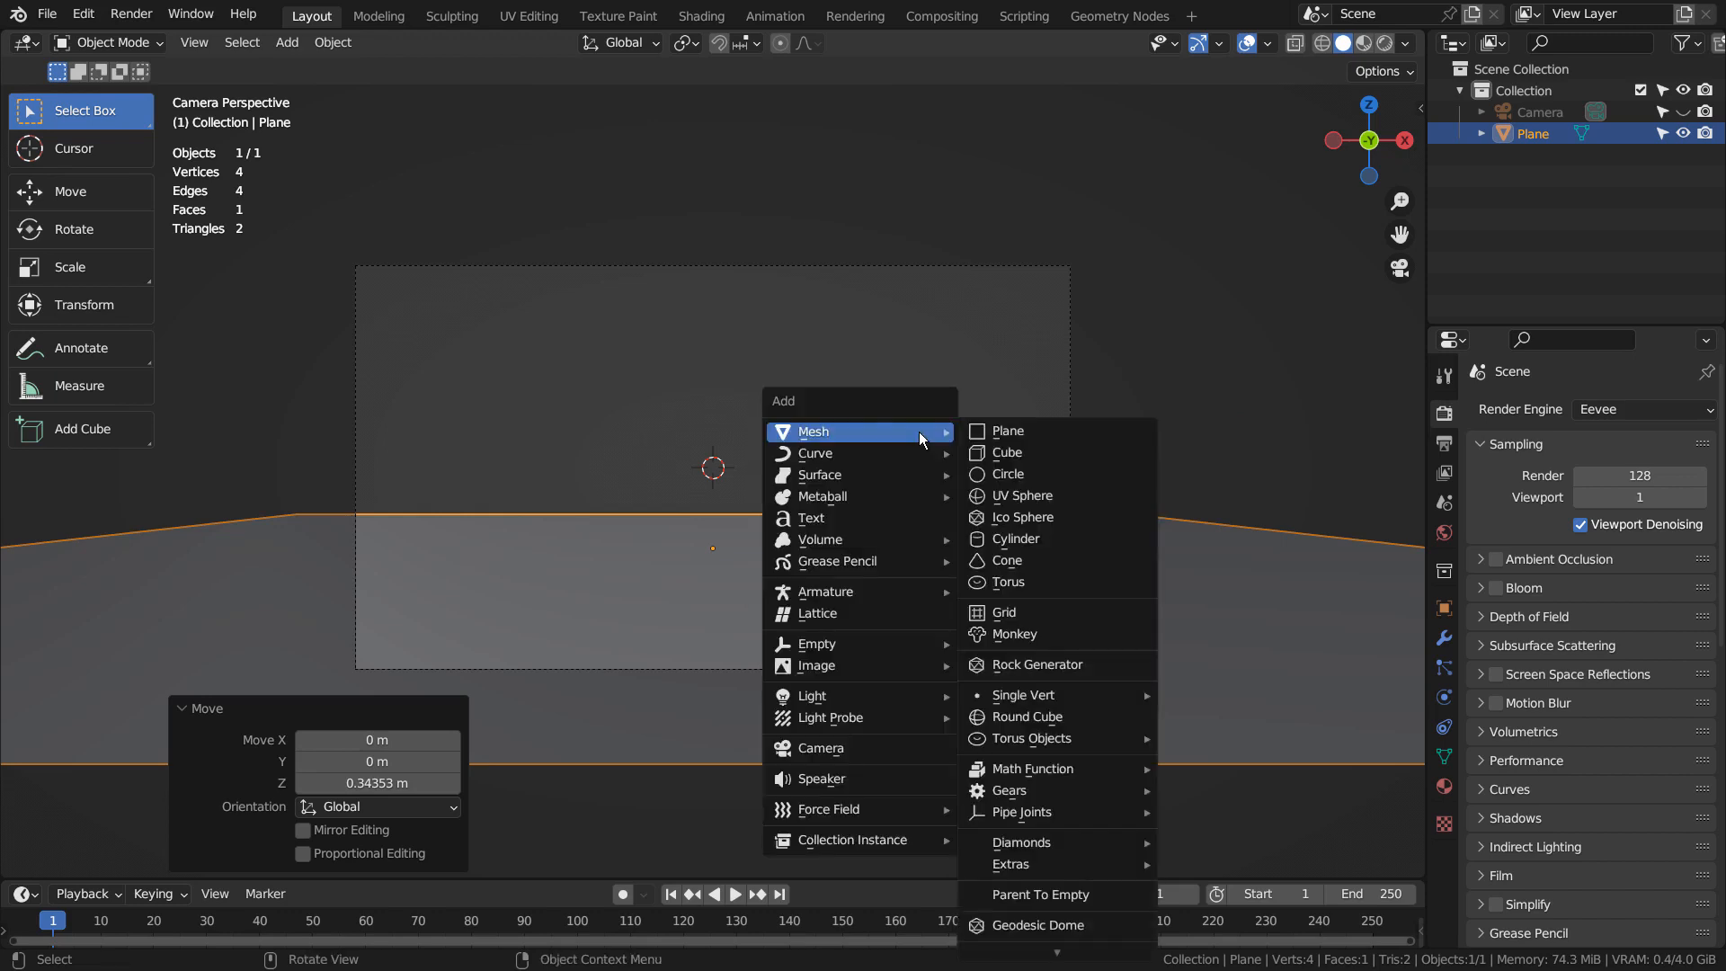
left_click(1015, 432)
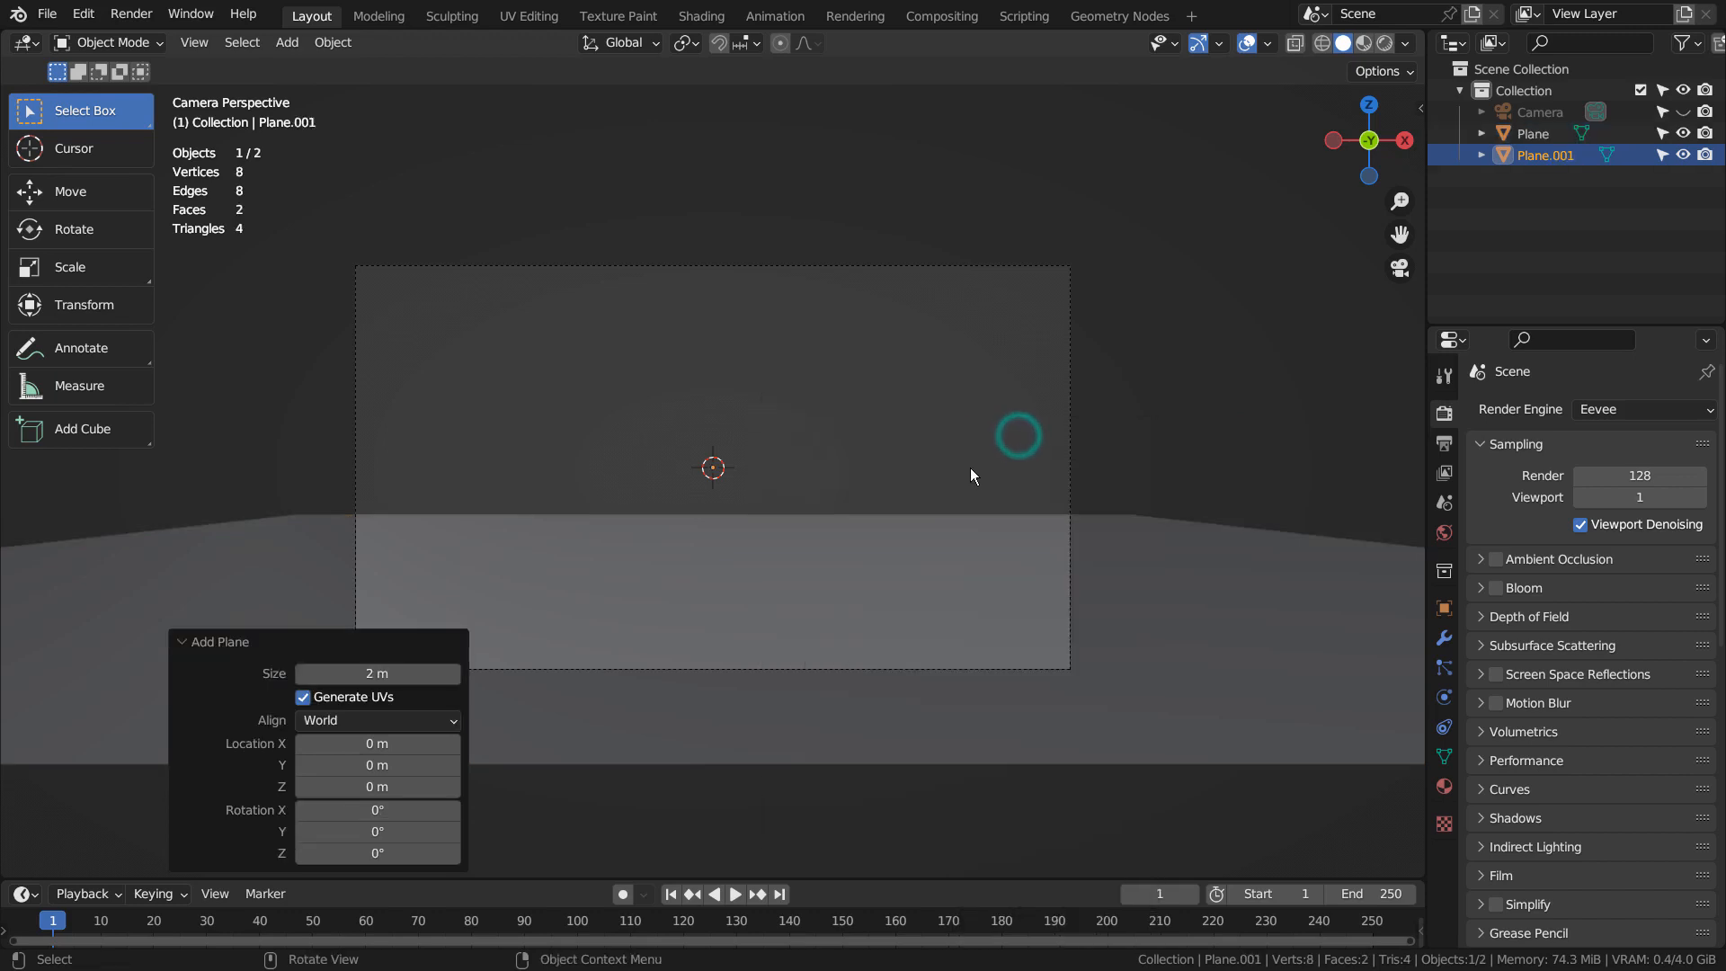
key("g")
key("z")
left_click(971, 537)
key("s")
left_click(52, 497)
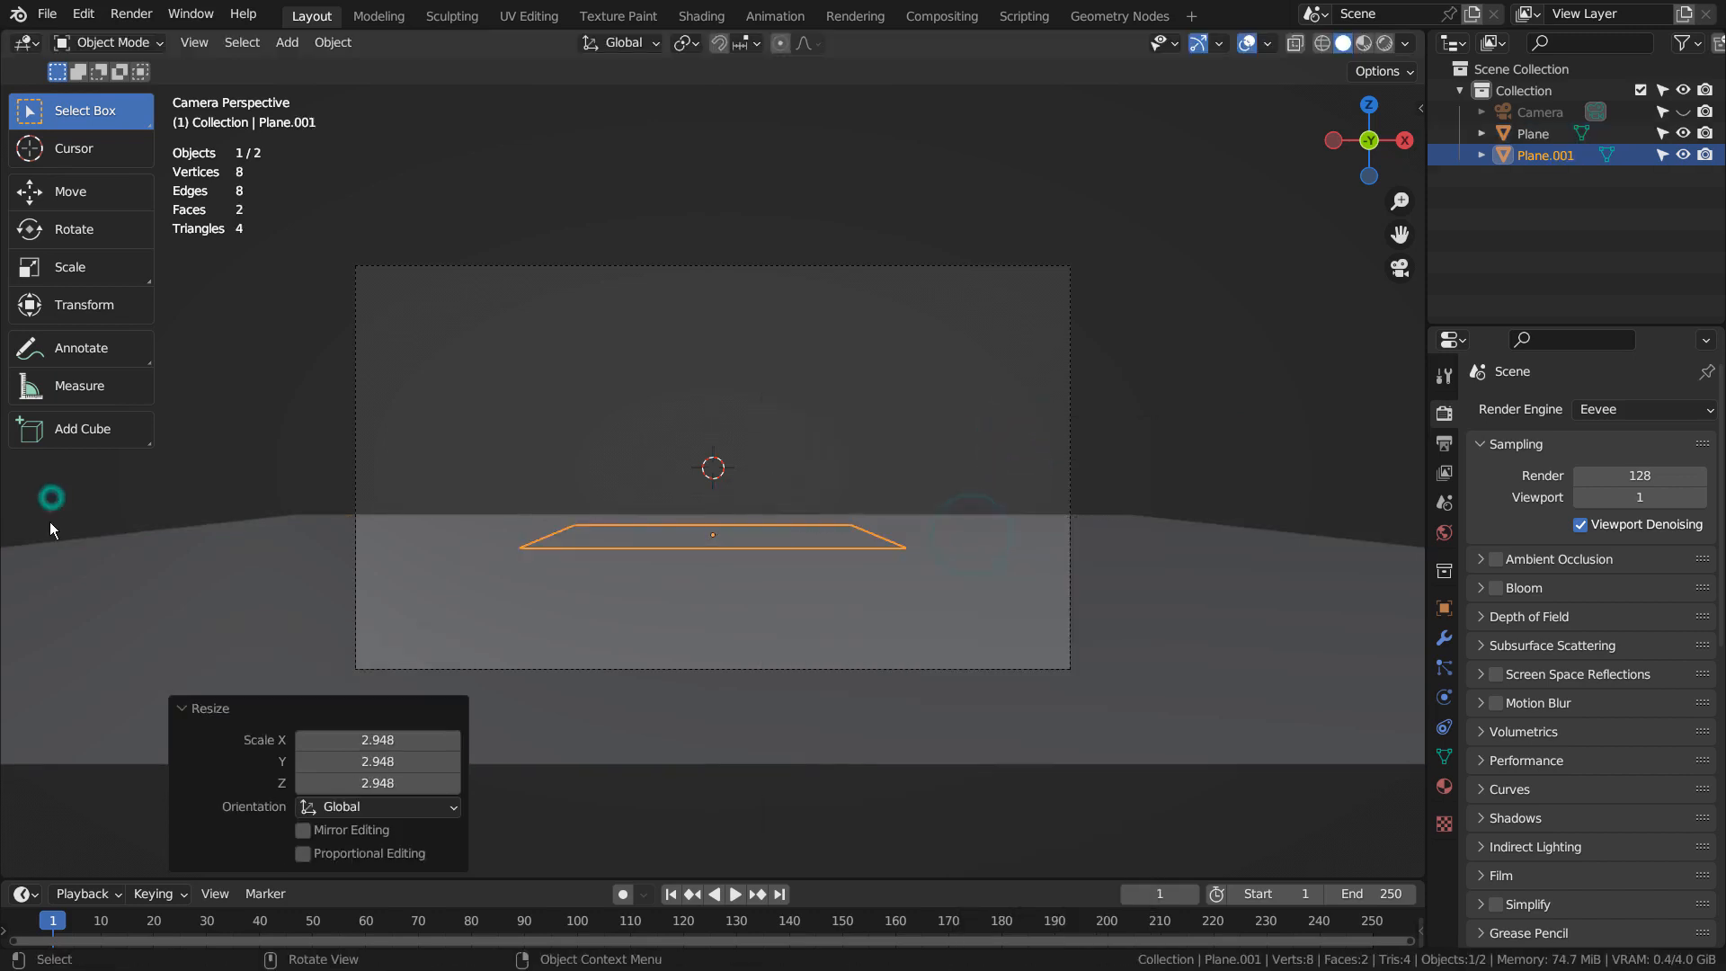
Subdivide the new plane's mesh with 25 cuts.
key("Tab")
right_click(692, 546)
left_click(691, 546)
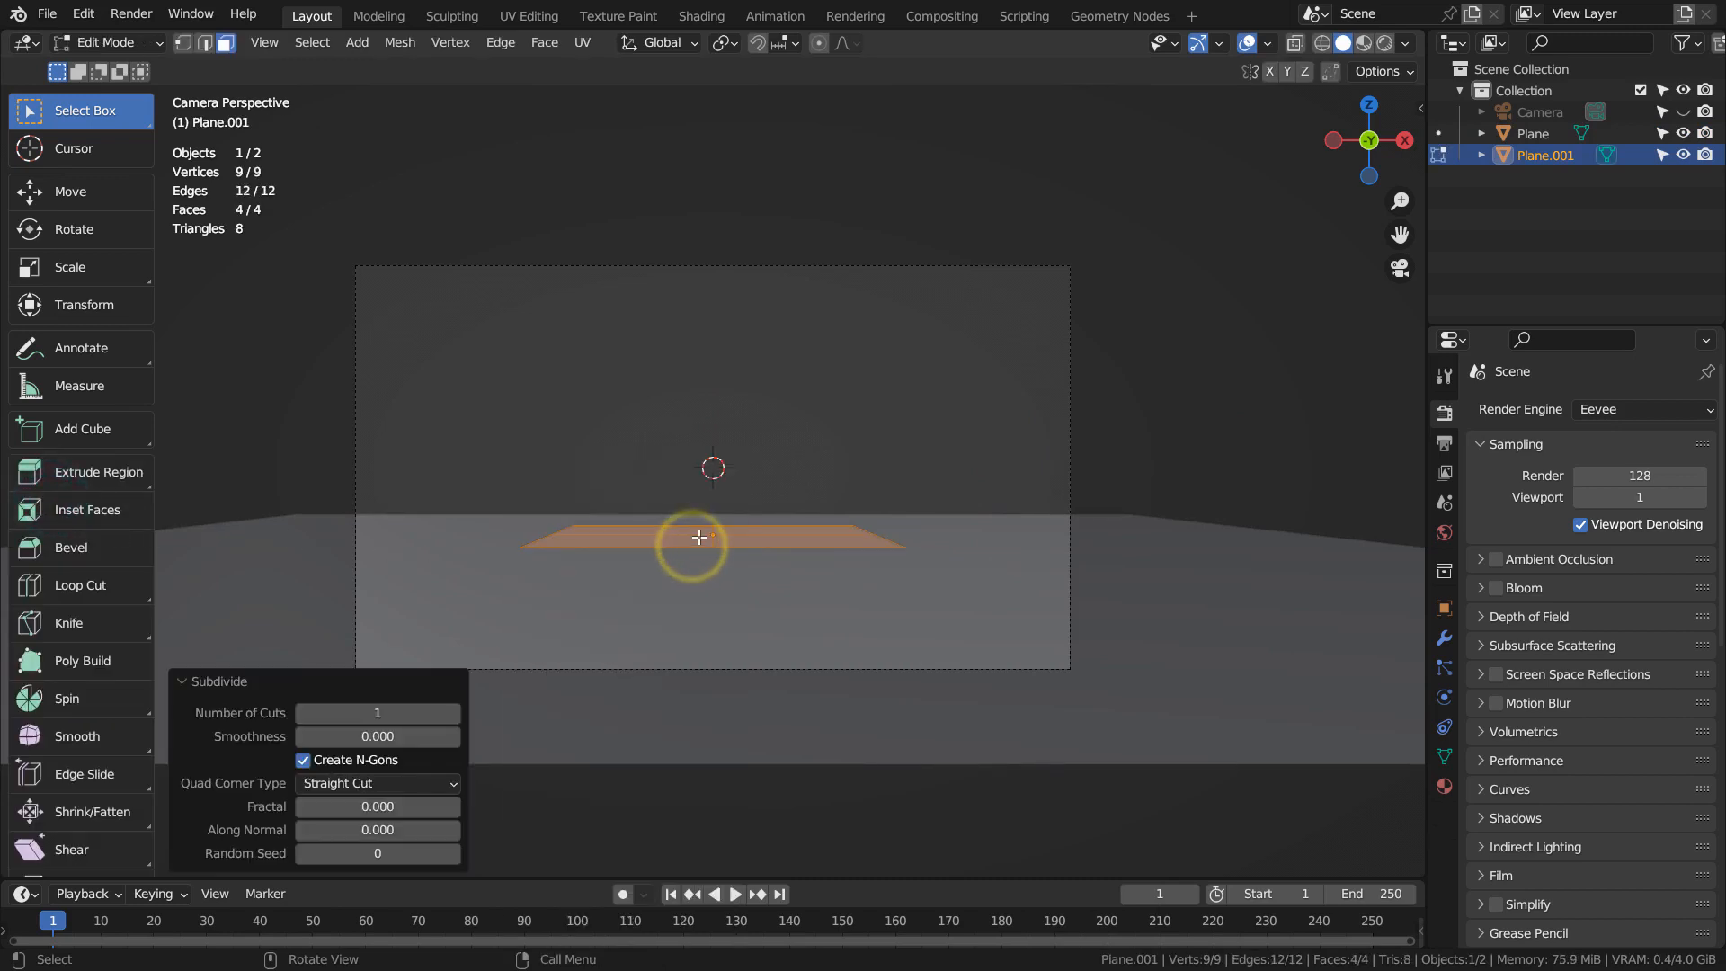
left_click(378, 714)
type("25")
key("Return")
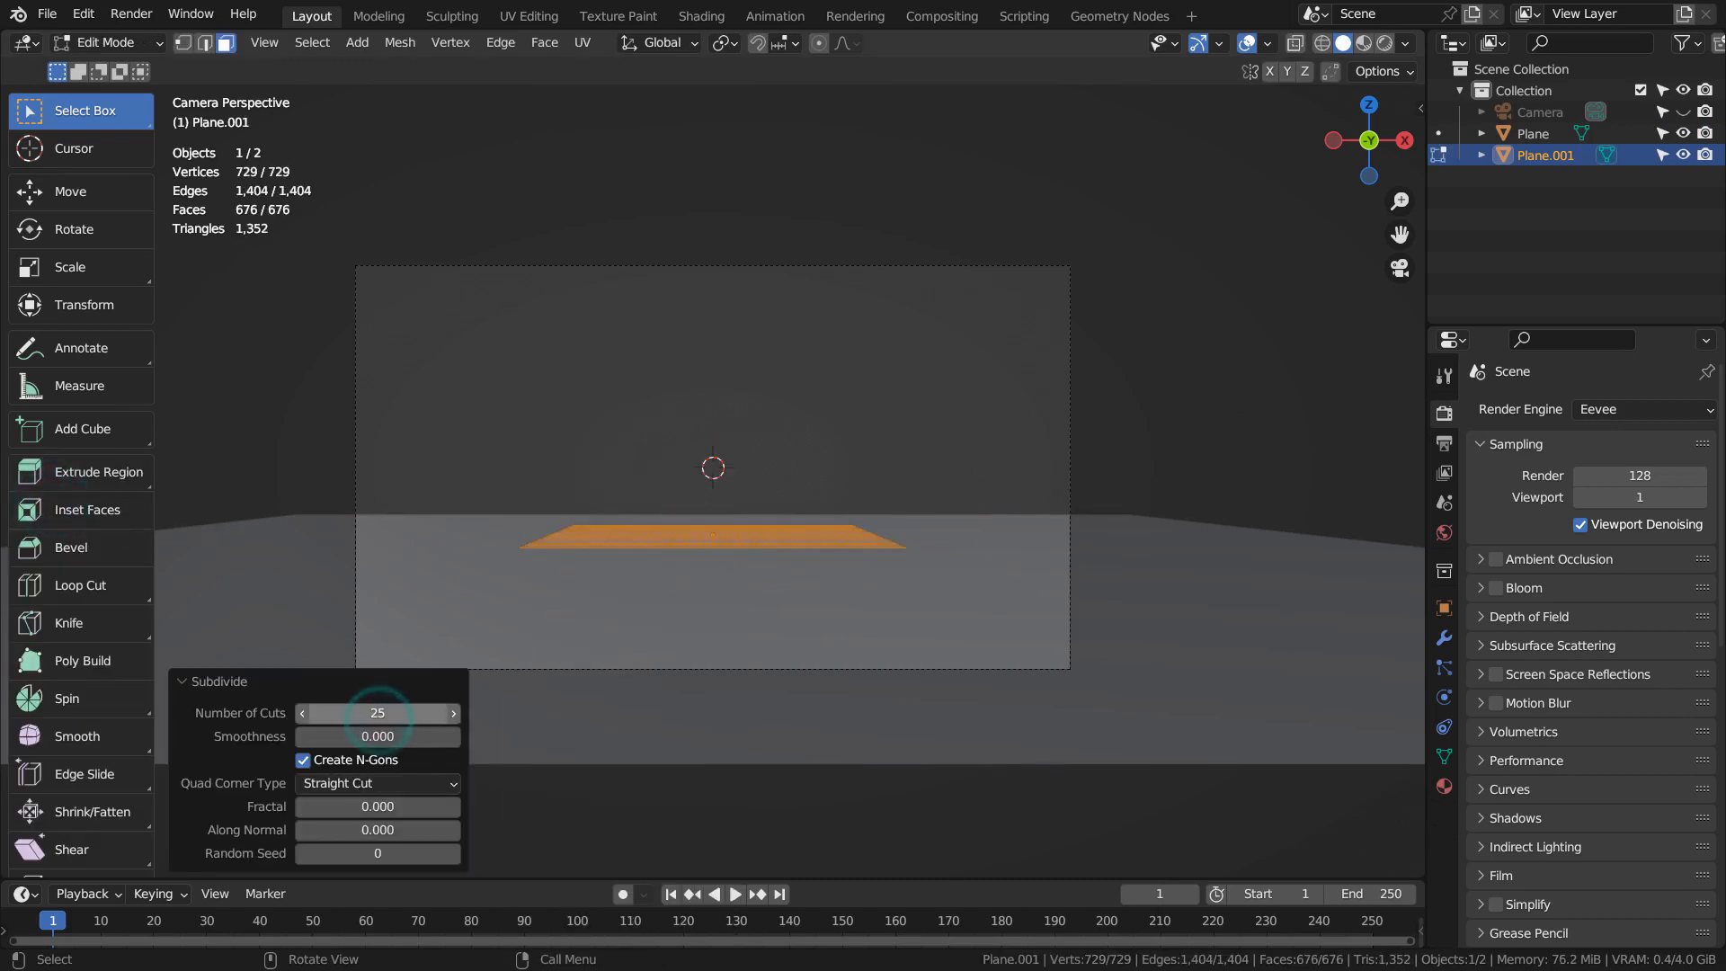
Pull the subdivided plane's centre vertex up about 4.26 m along Z using smooth proportional editing with a size of about 3.45.
key("Tab")
key("Tab")
key("1")
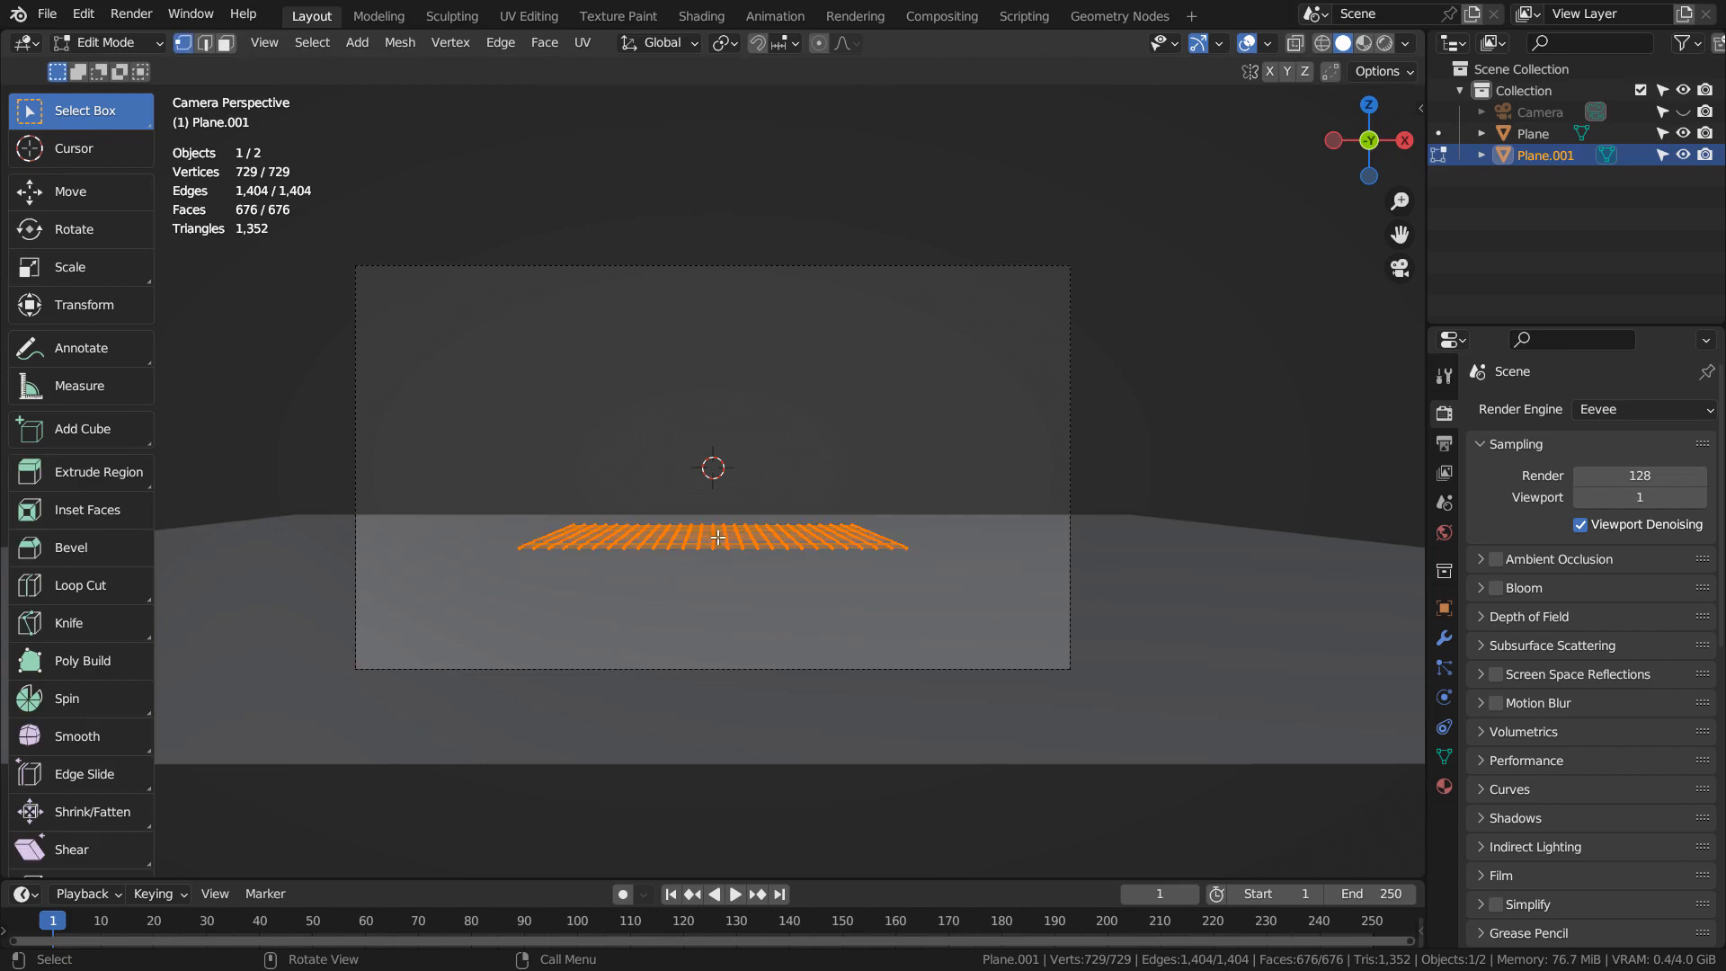
left_click(715, 537)
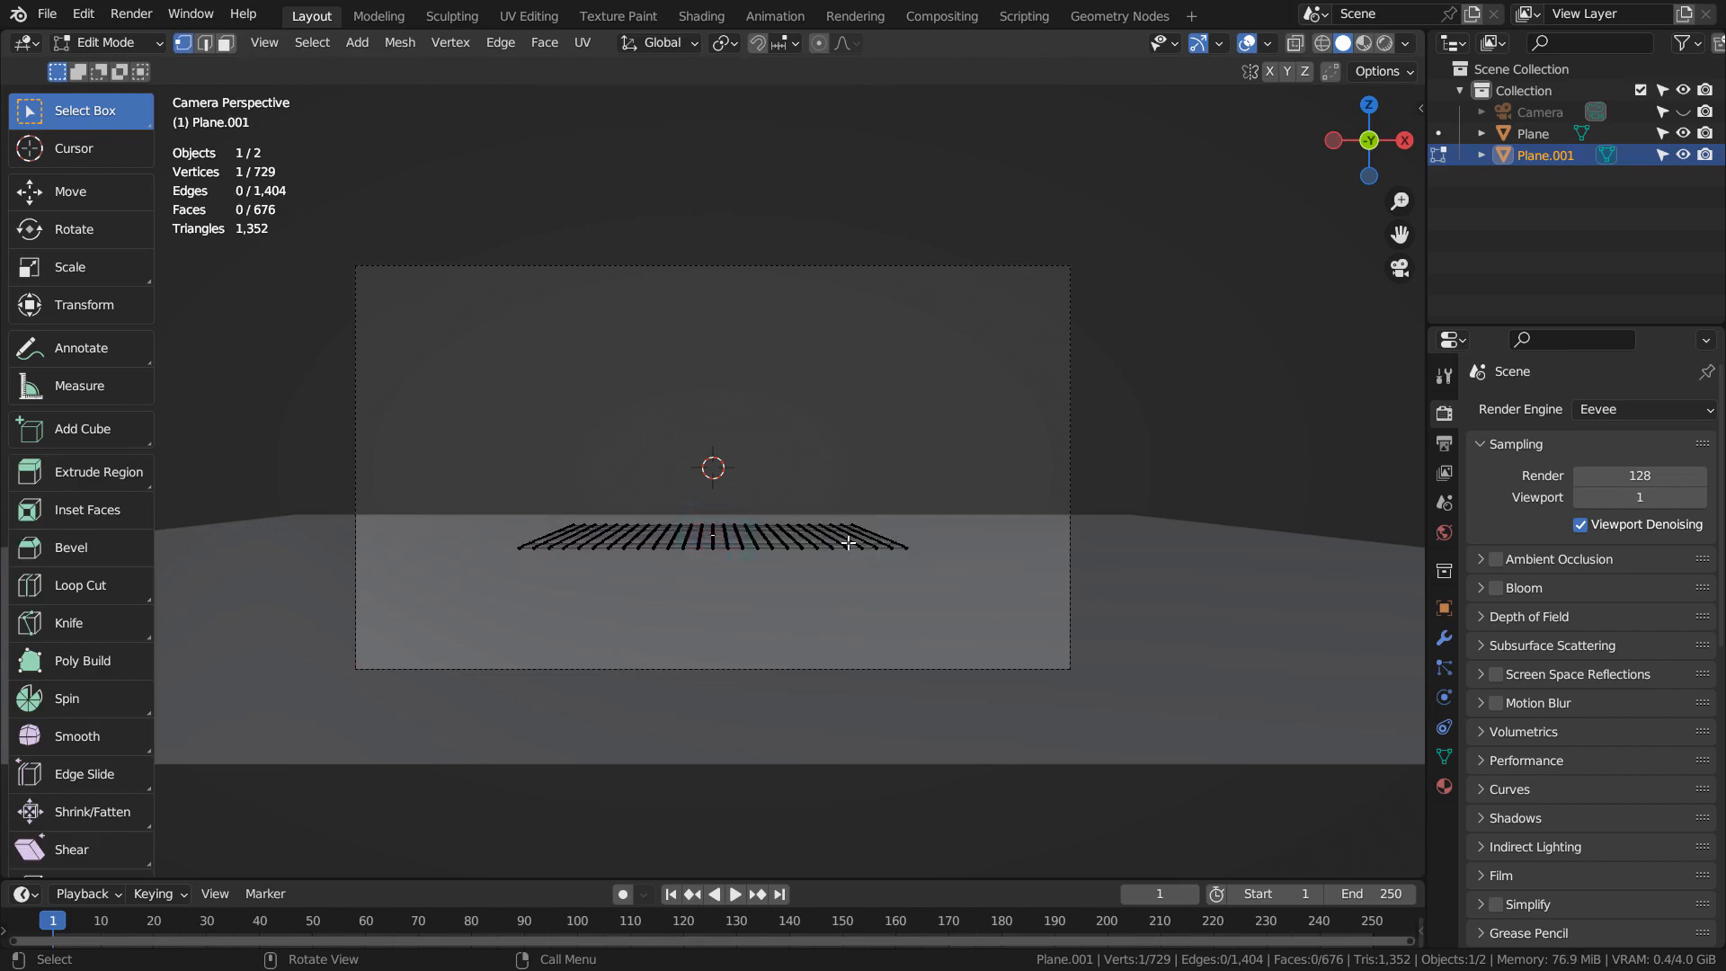
left_click(821, 45)
key("g")
key("z")
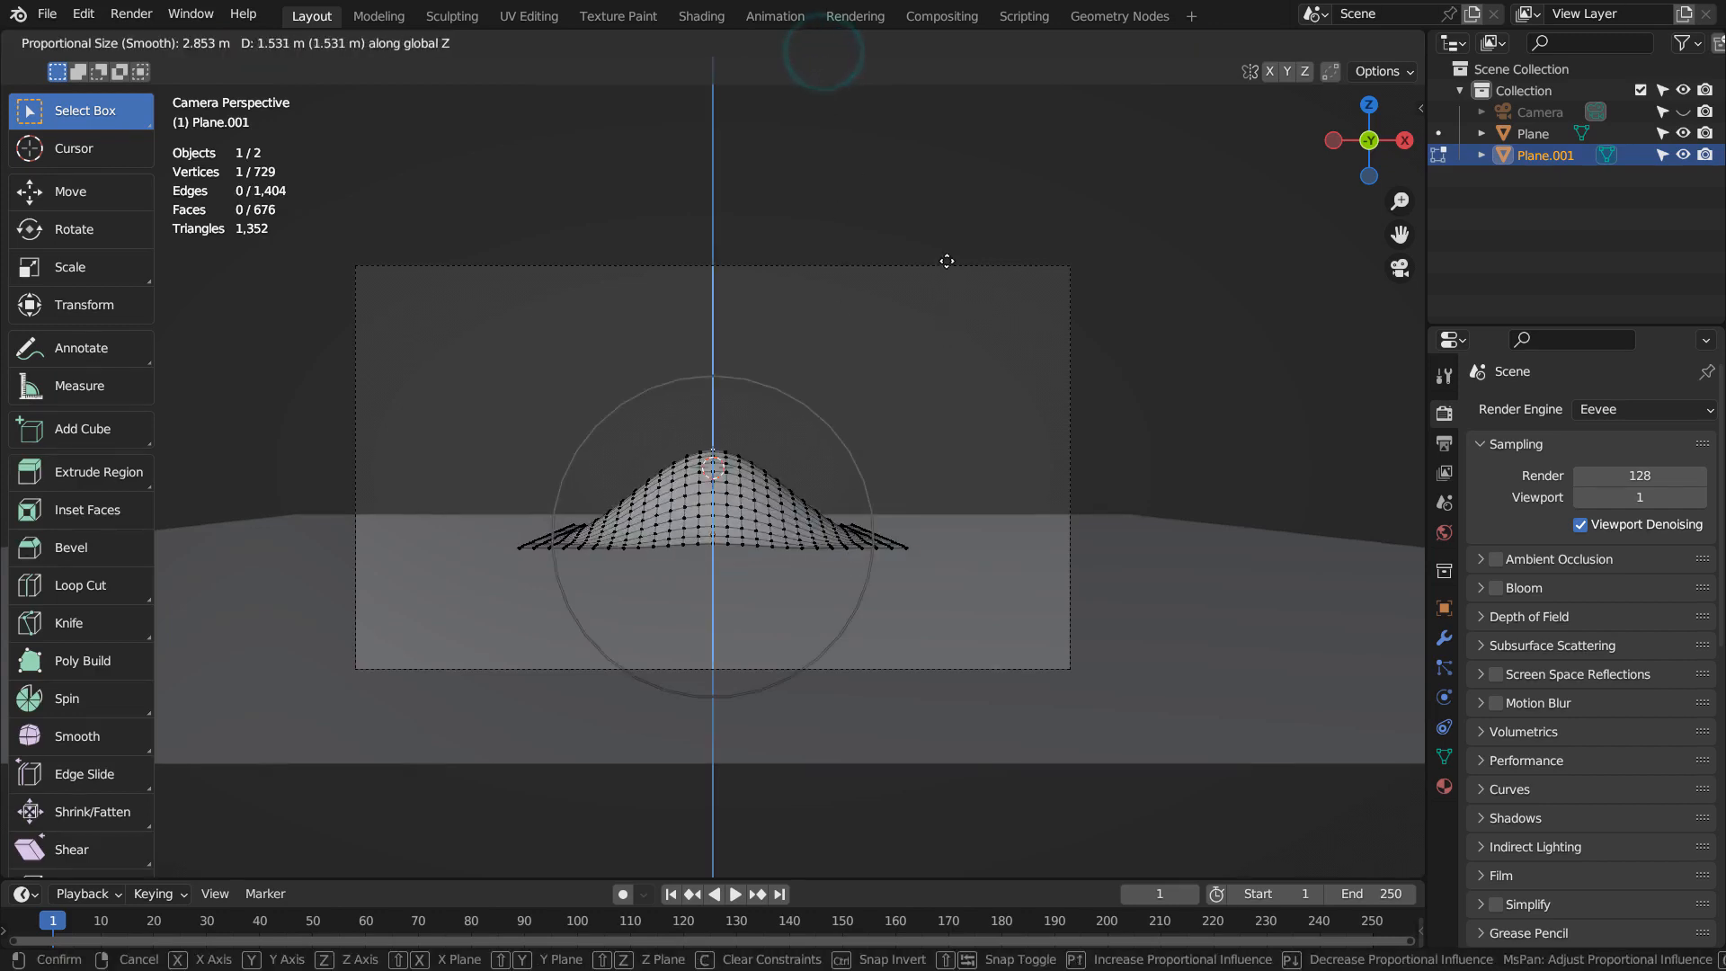
scroll(946, 262, "down", 2)
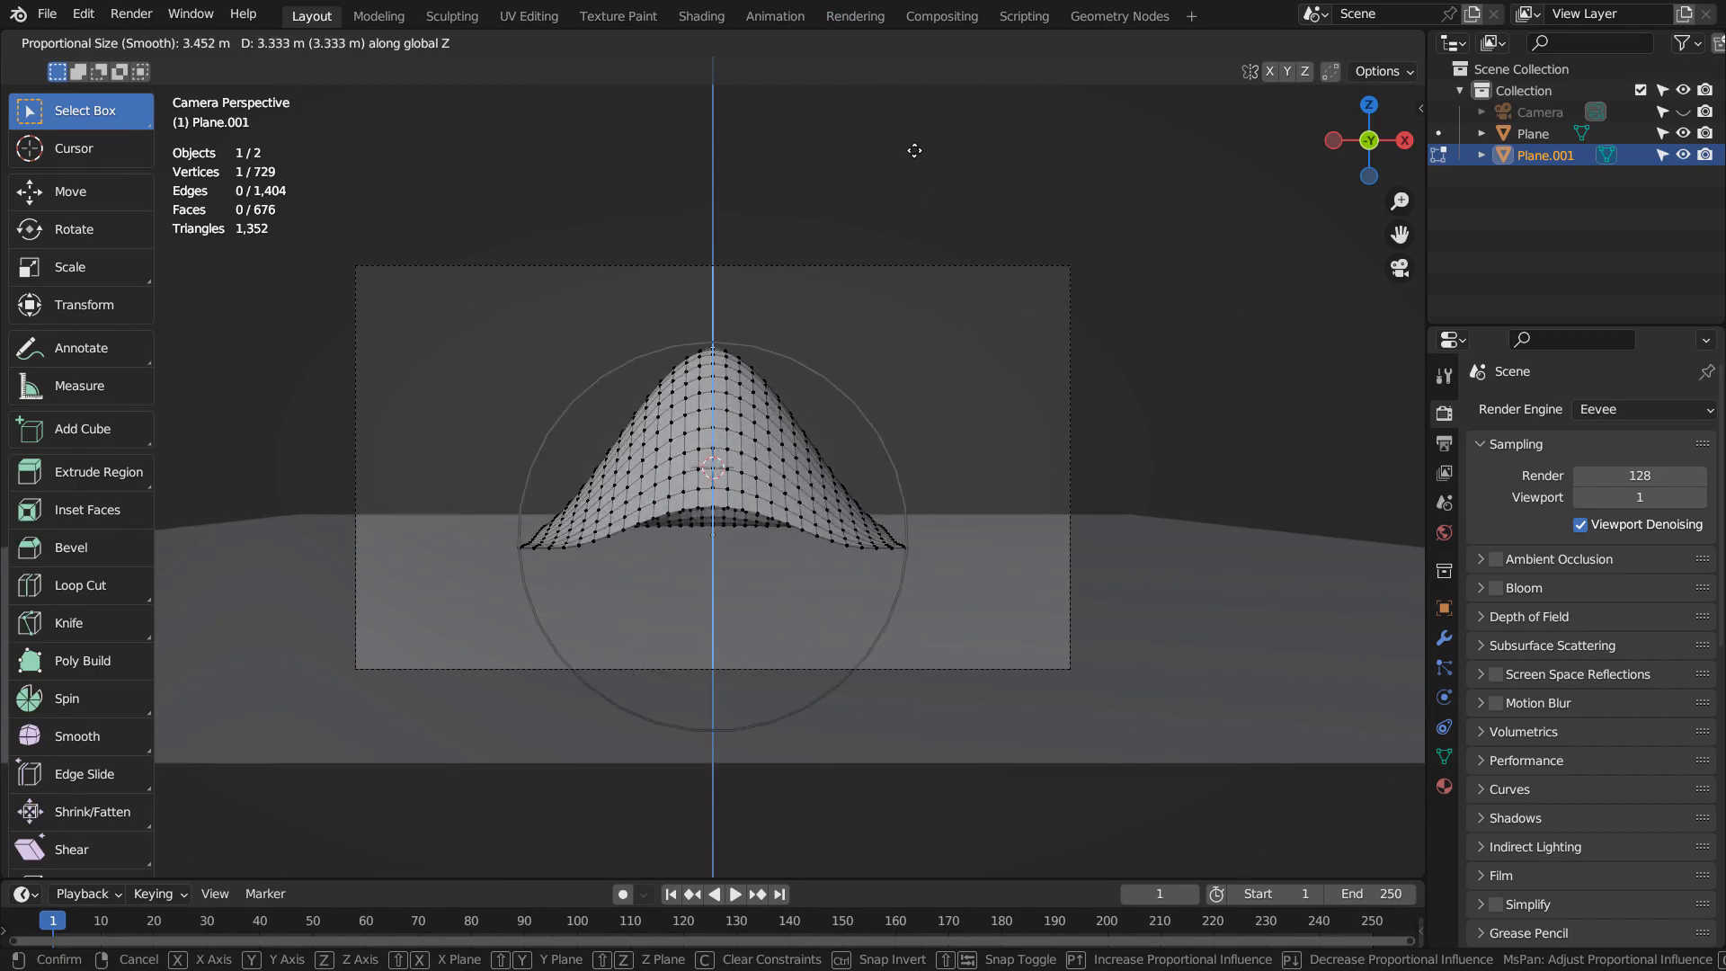
left_click(901, 107)
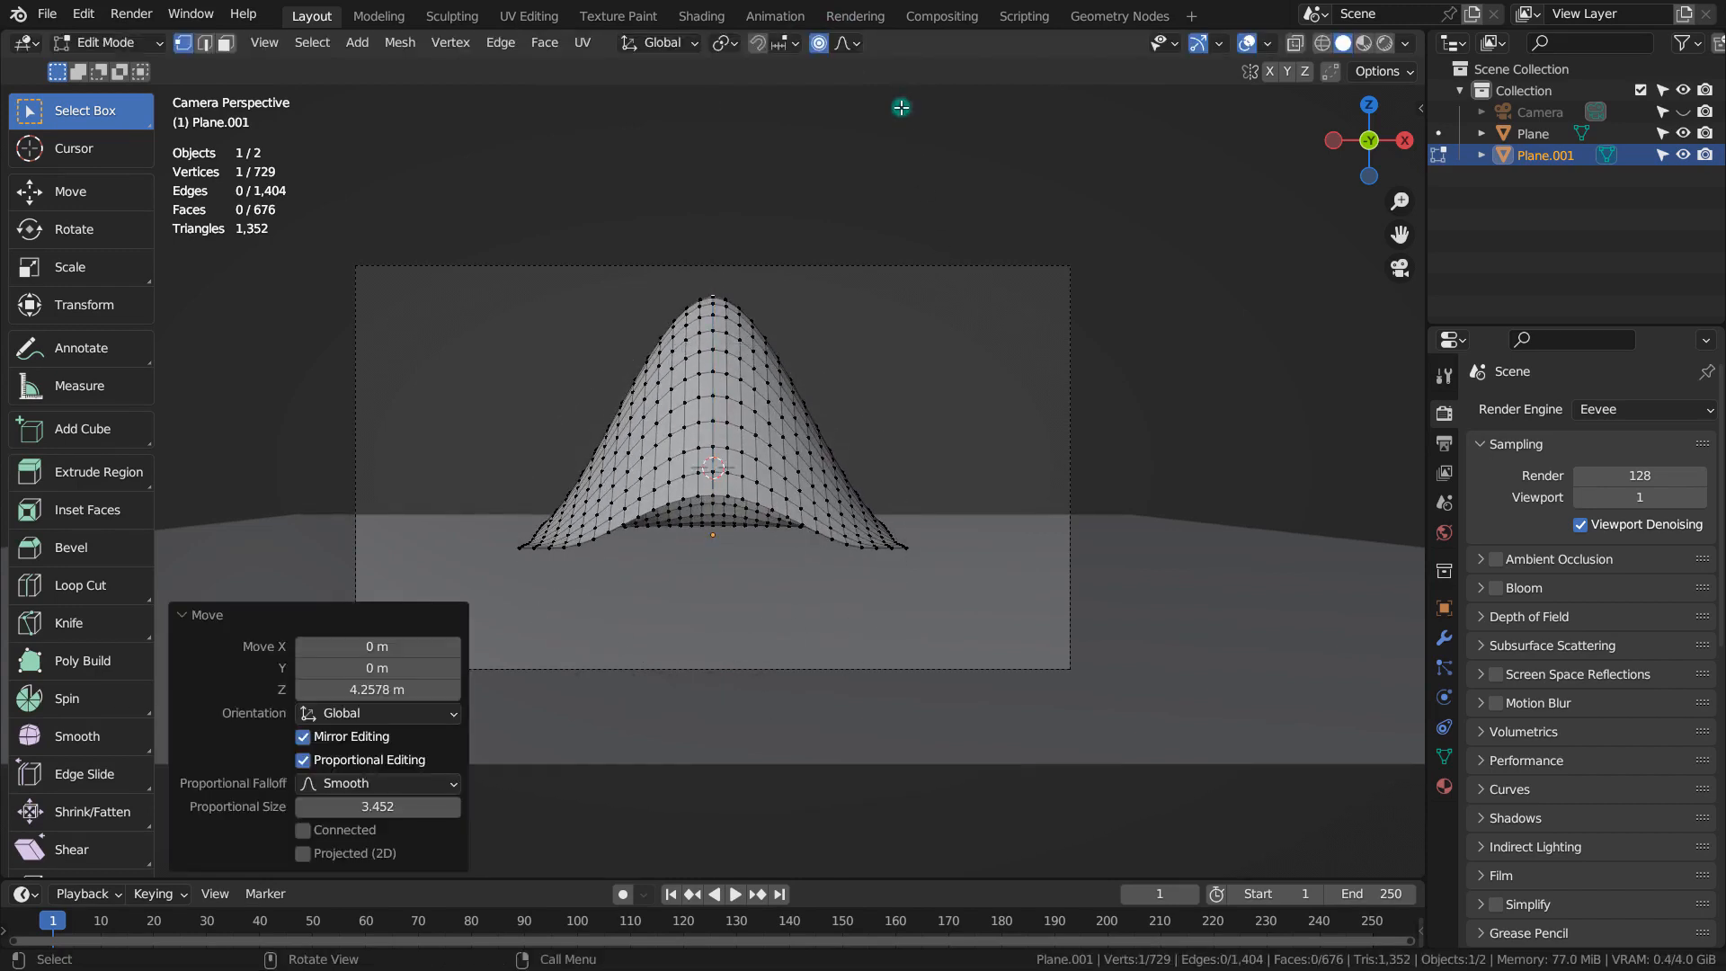
Lower the mountain object about 1.1 m along Z and scale it up about 1.2 times.
key("Tab")
key("g")
key("z")
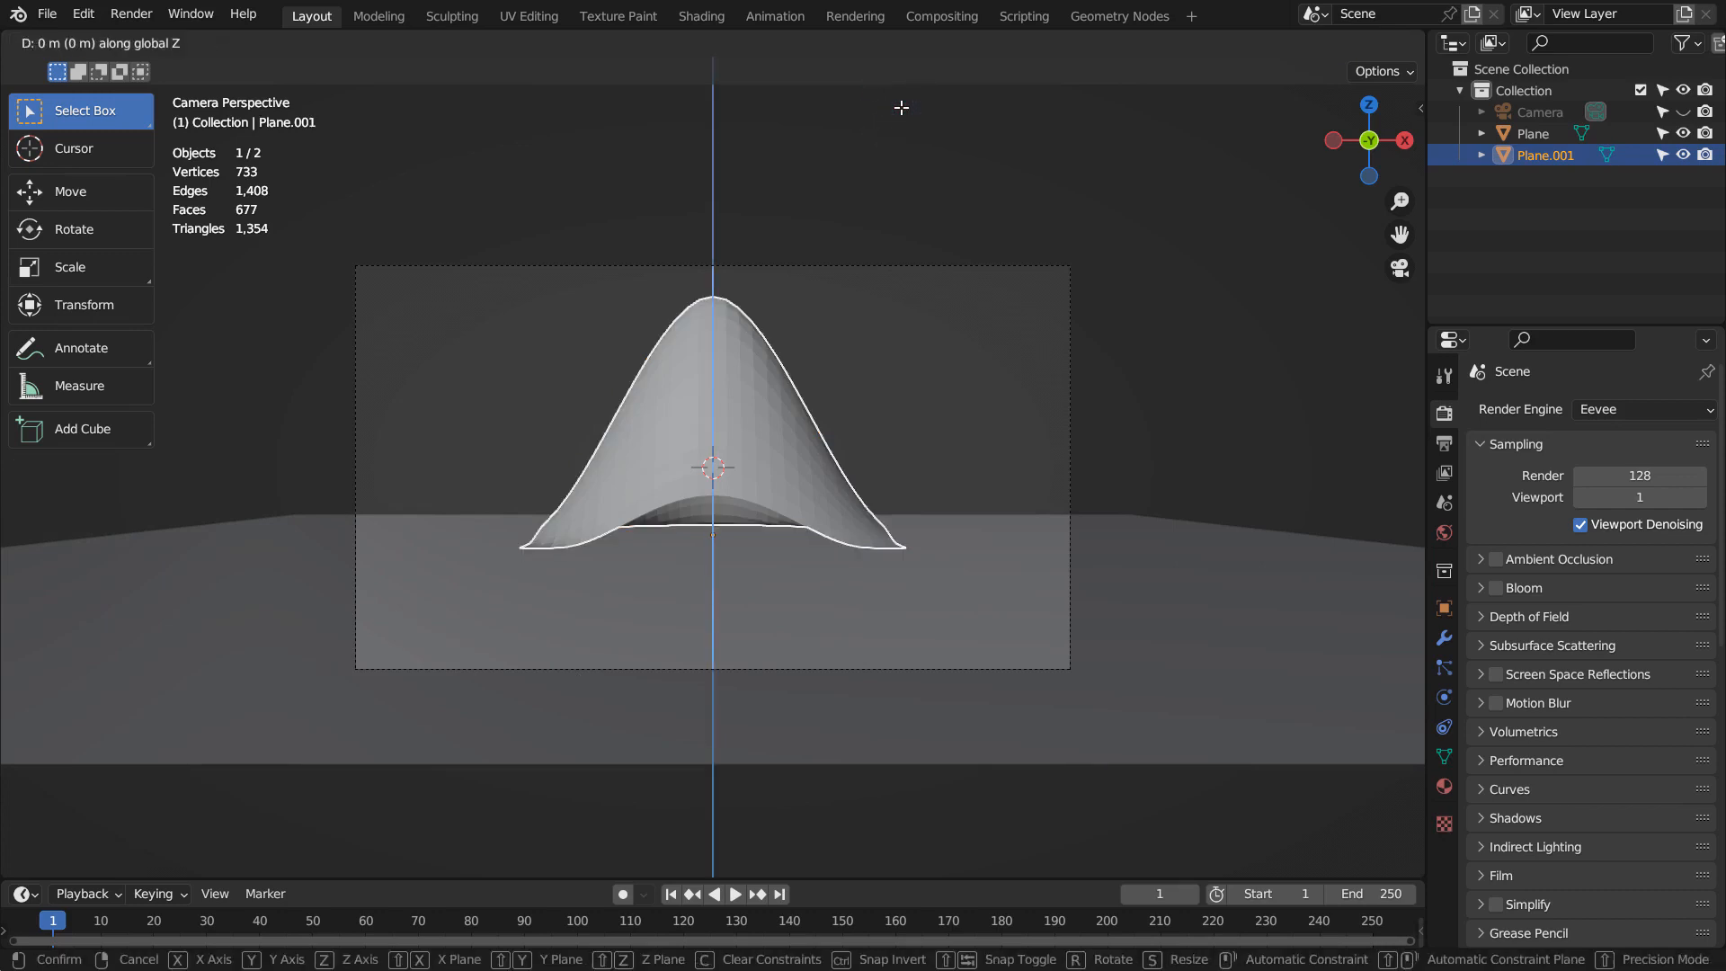
left_click(898, 167)
key("s")
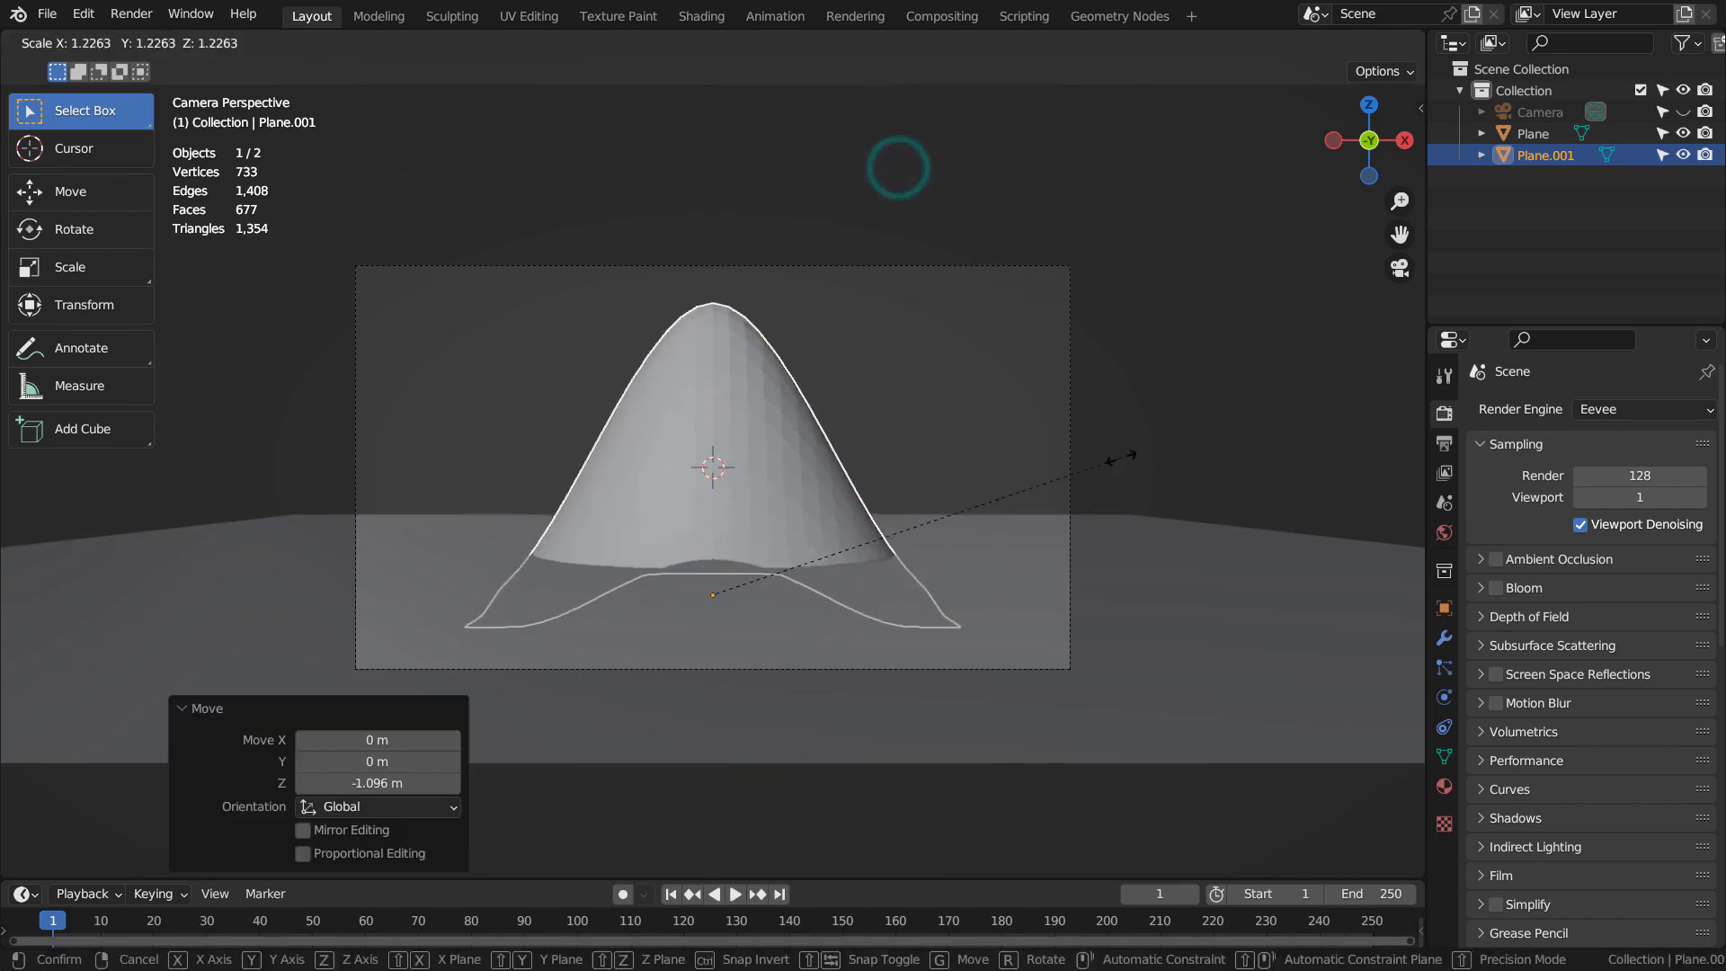
right_click(1118, 463)
Roughen the mountain by applying the Randomize transform to its whole mesh with an amount of 0.1 m.
key("Tab")
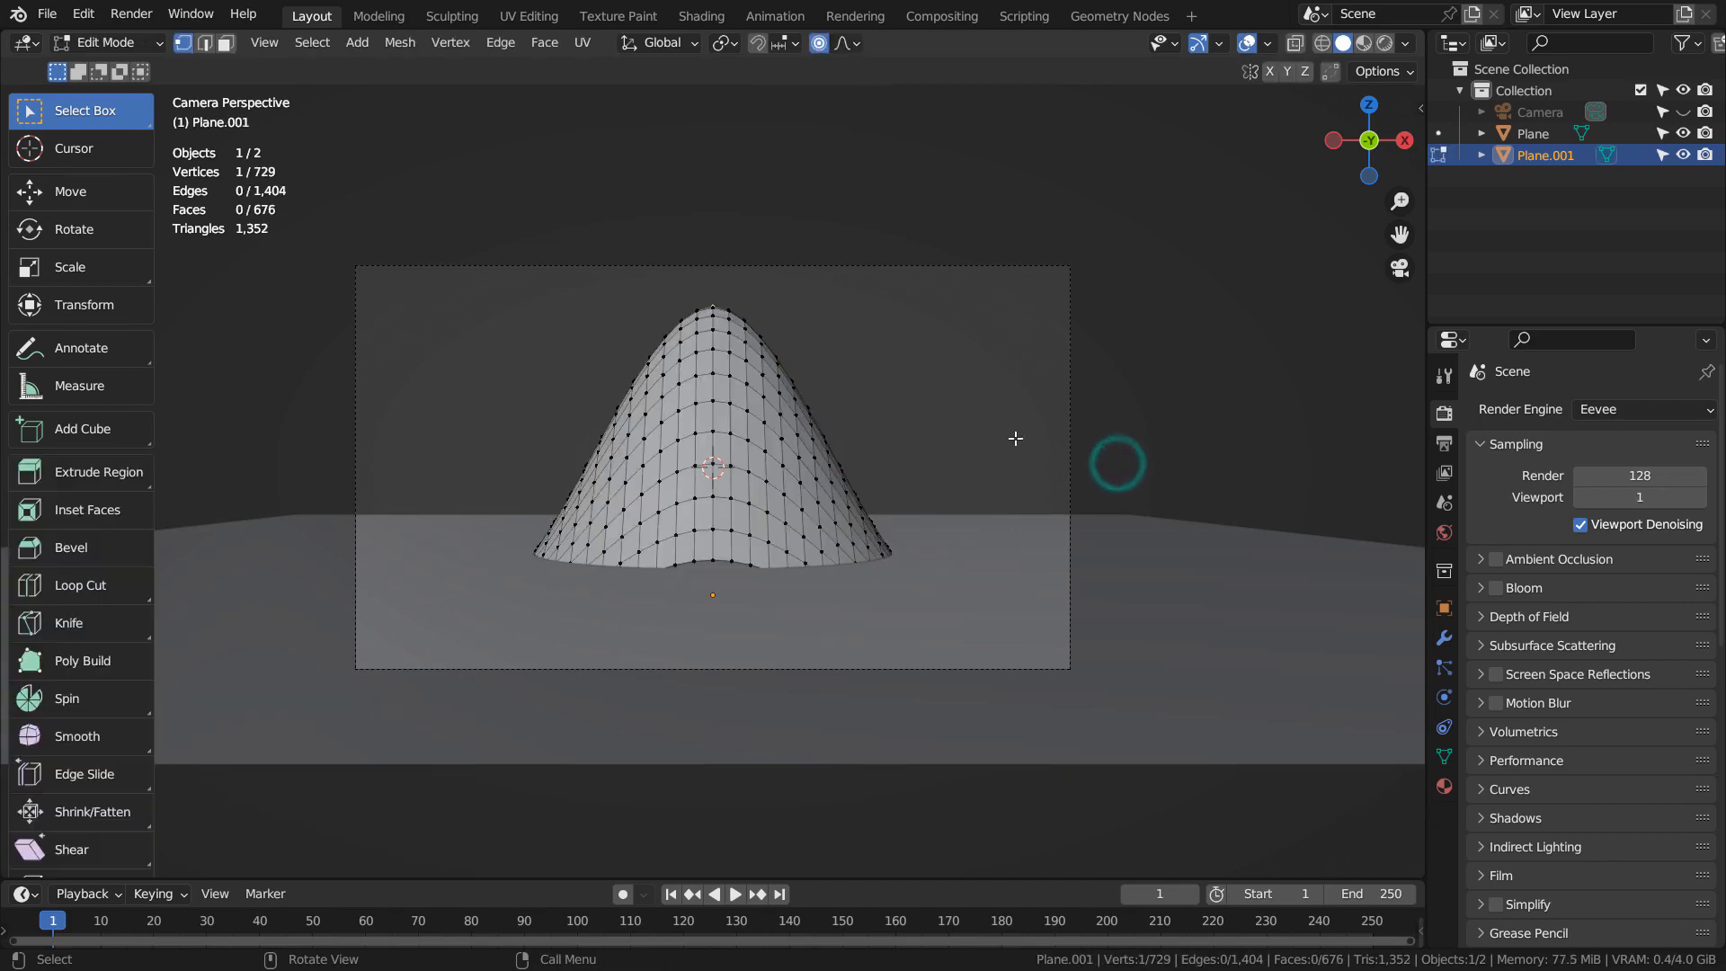
key("3")
key("a")
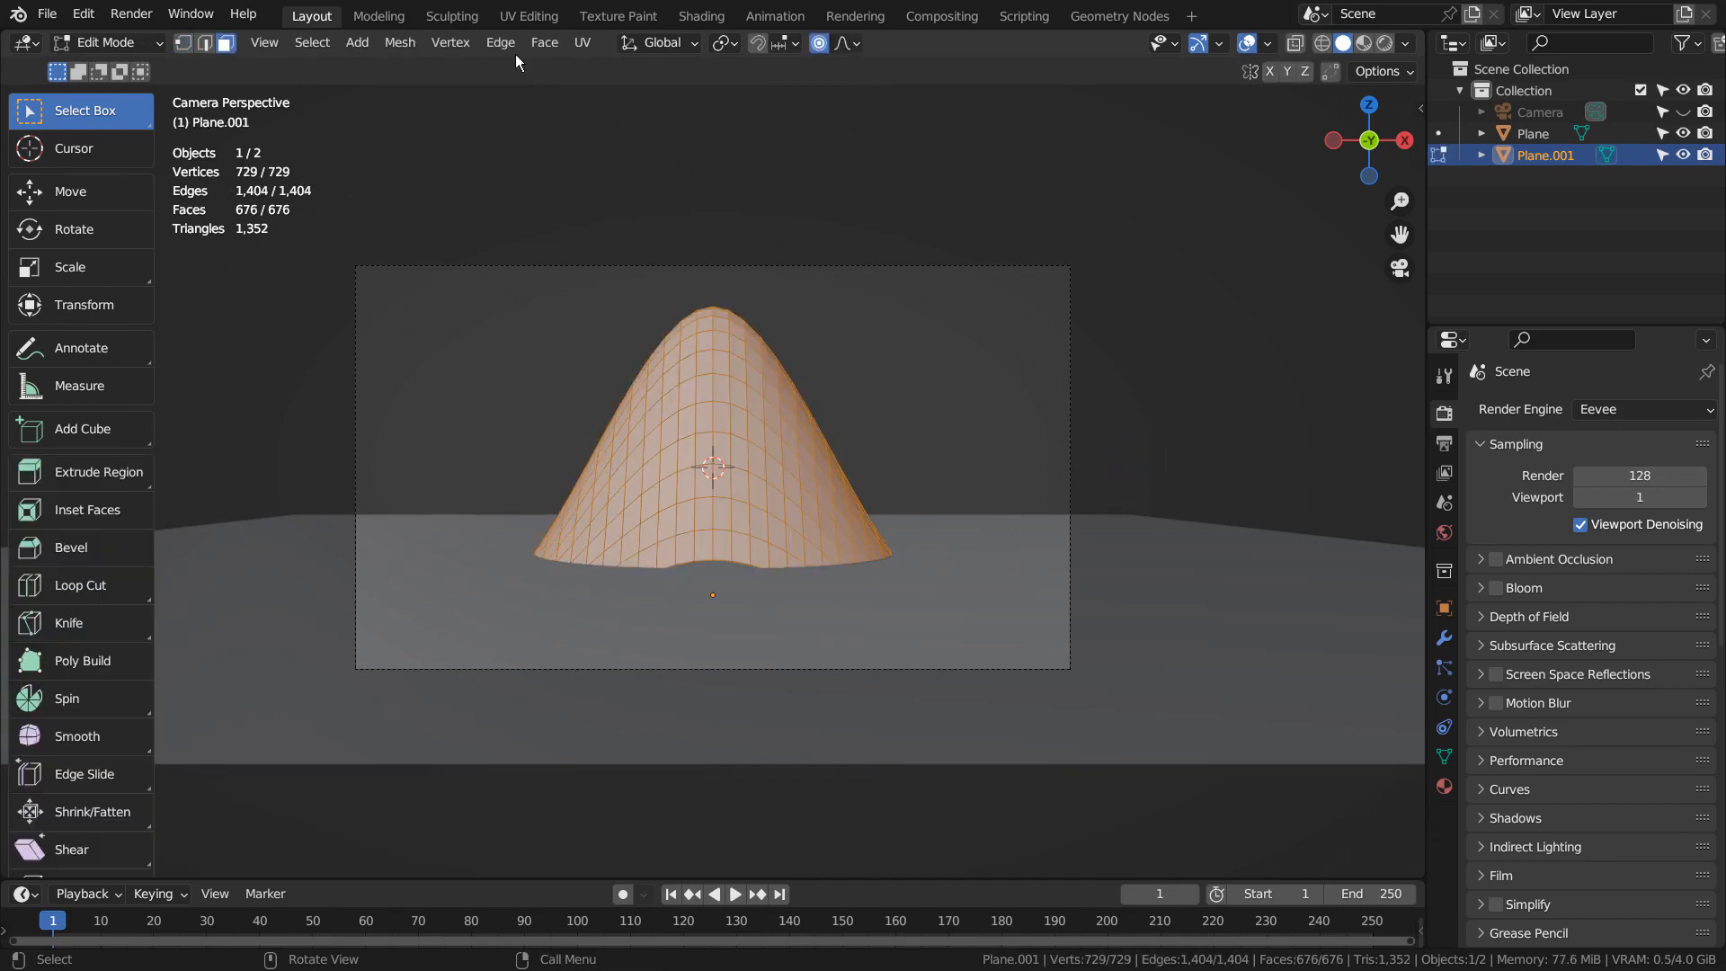
left_click(547, 44)
mouse_move(400, 44)
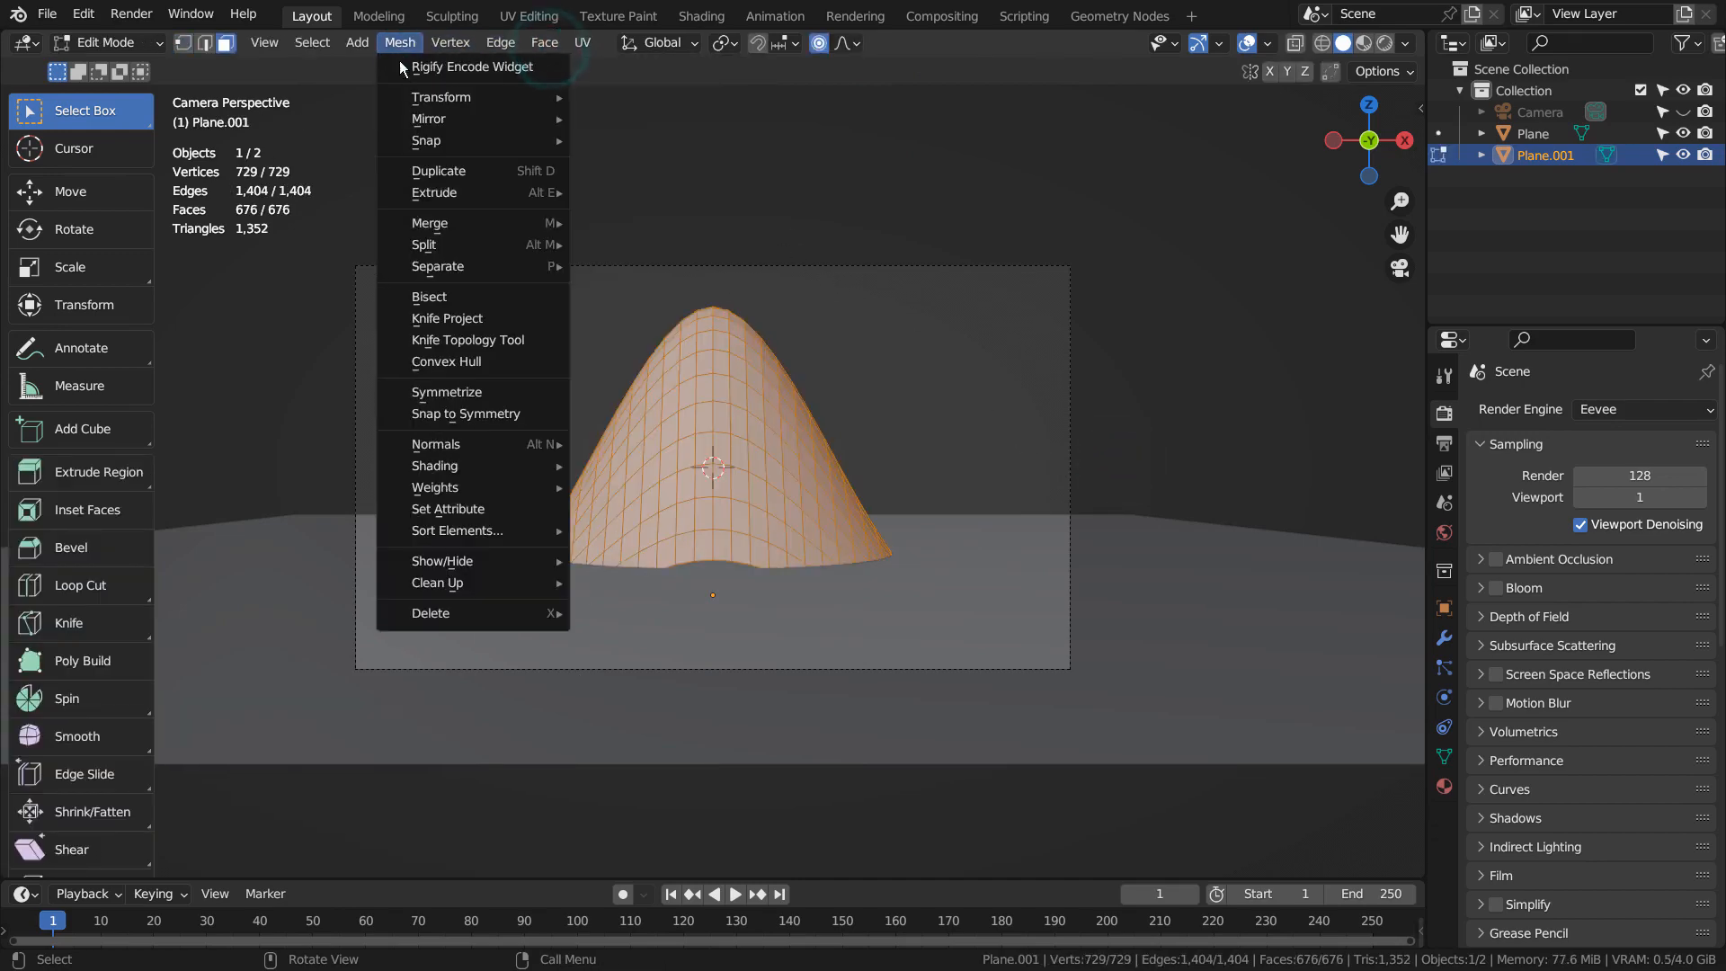
mouse_move(447, 105)
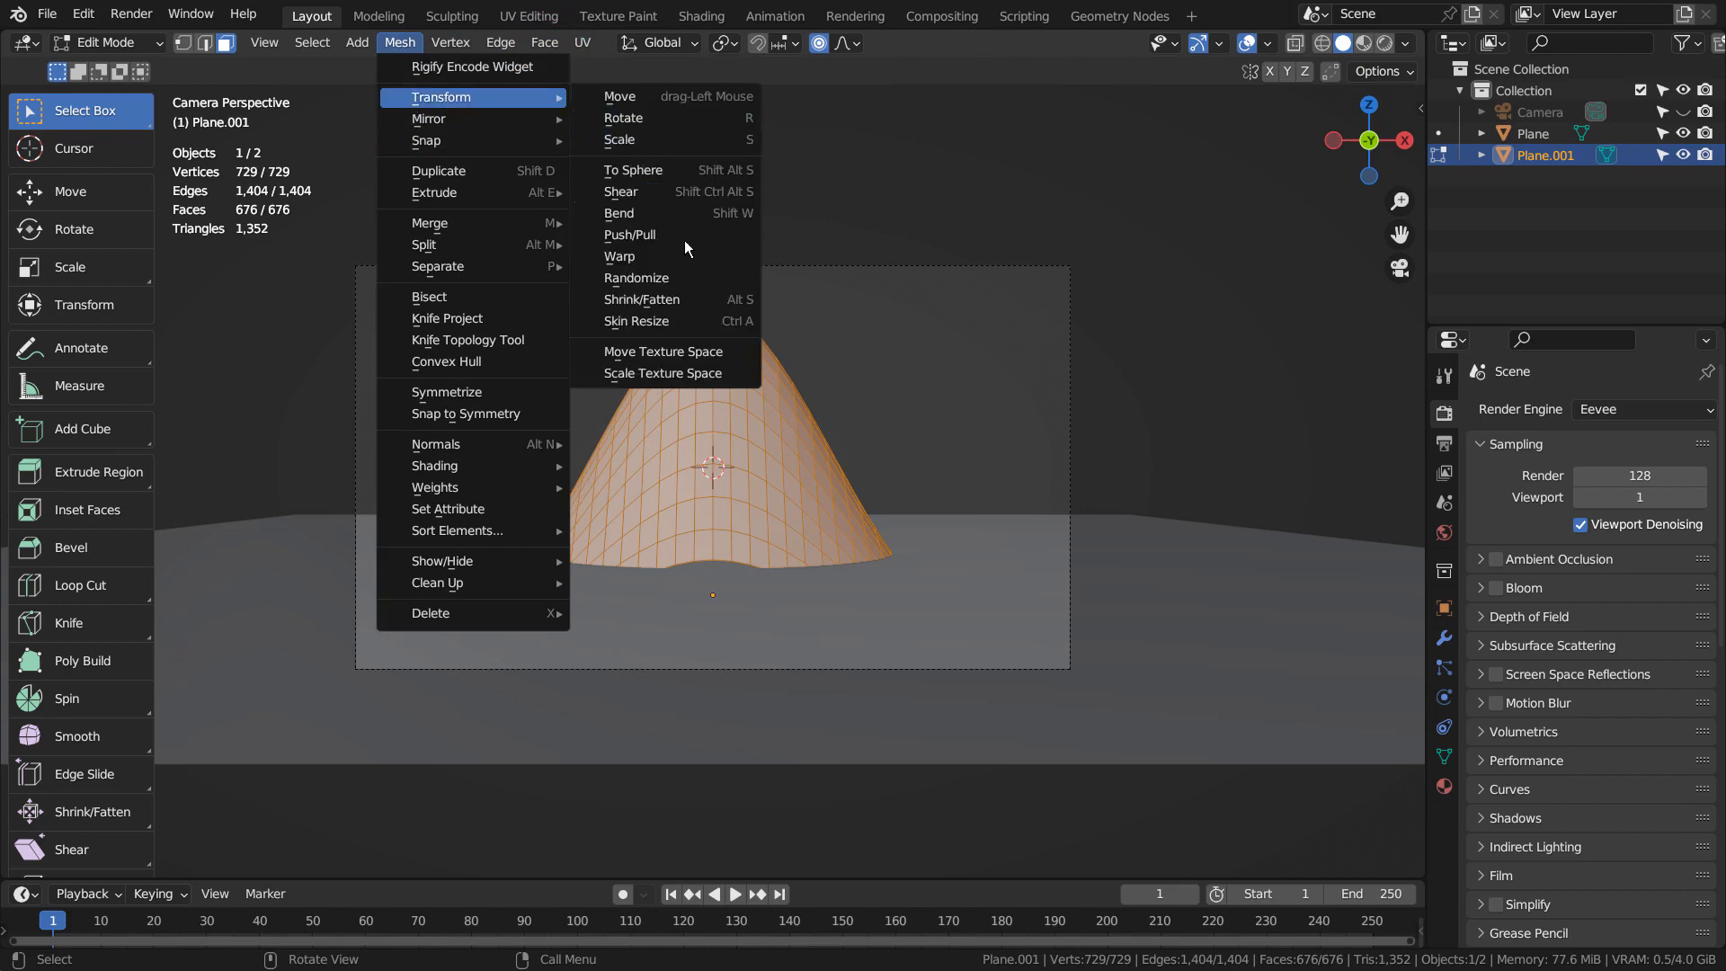
left_click(700, 279)
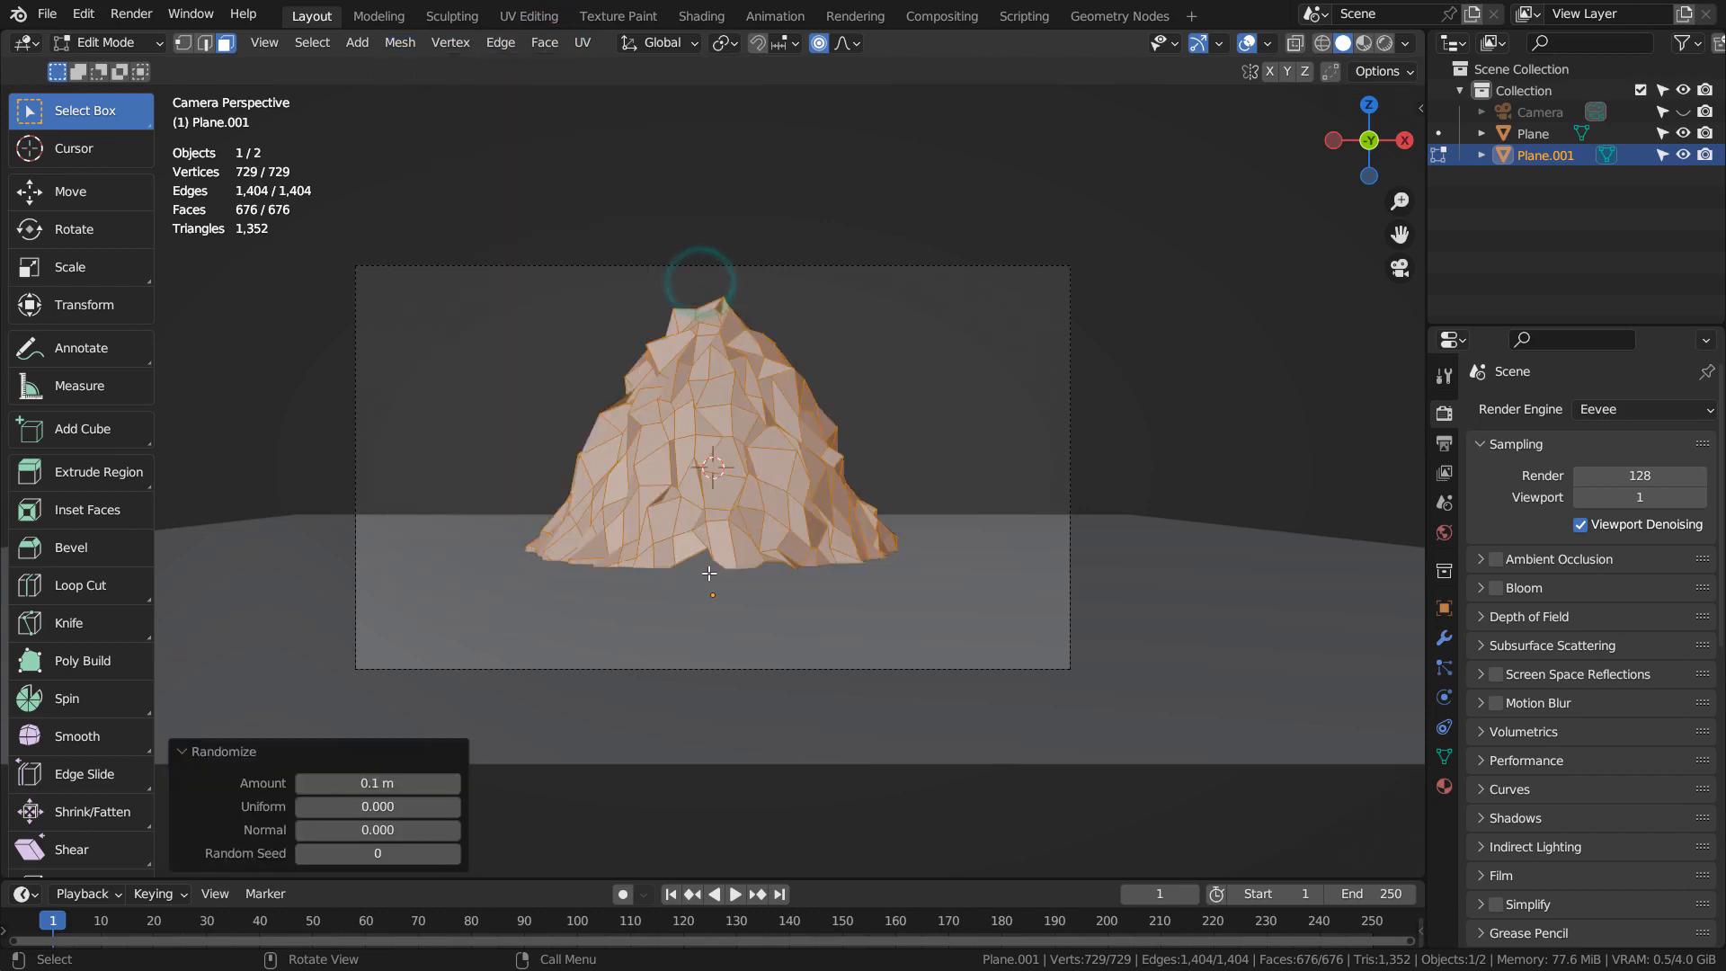
Scale the rough mountain up 1.25 times and sink it about 0.69 m further along Z into the ground.
key("Tab")
key("g")
key("z")
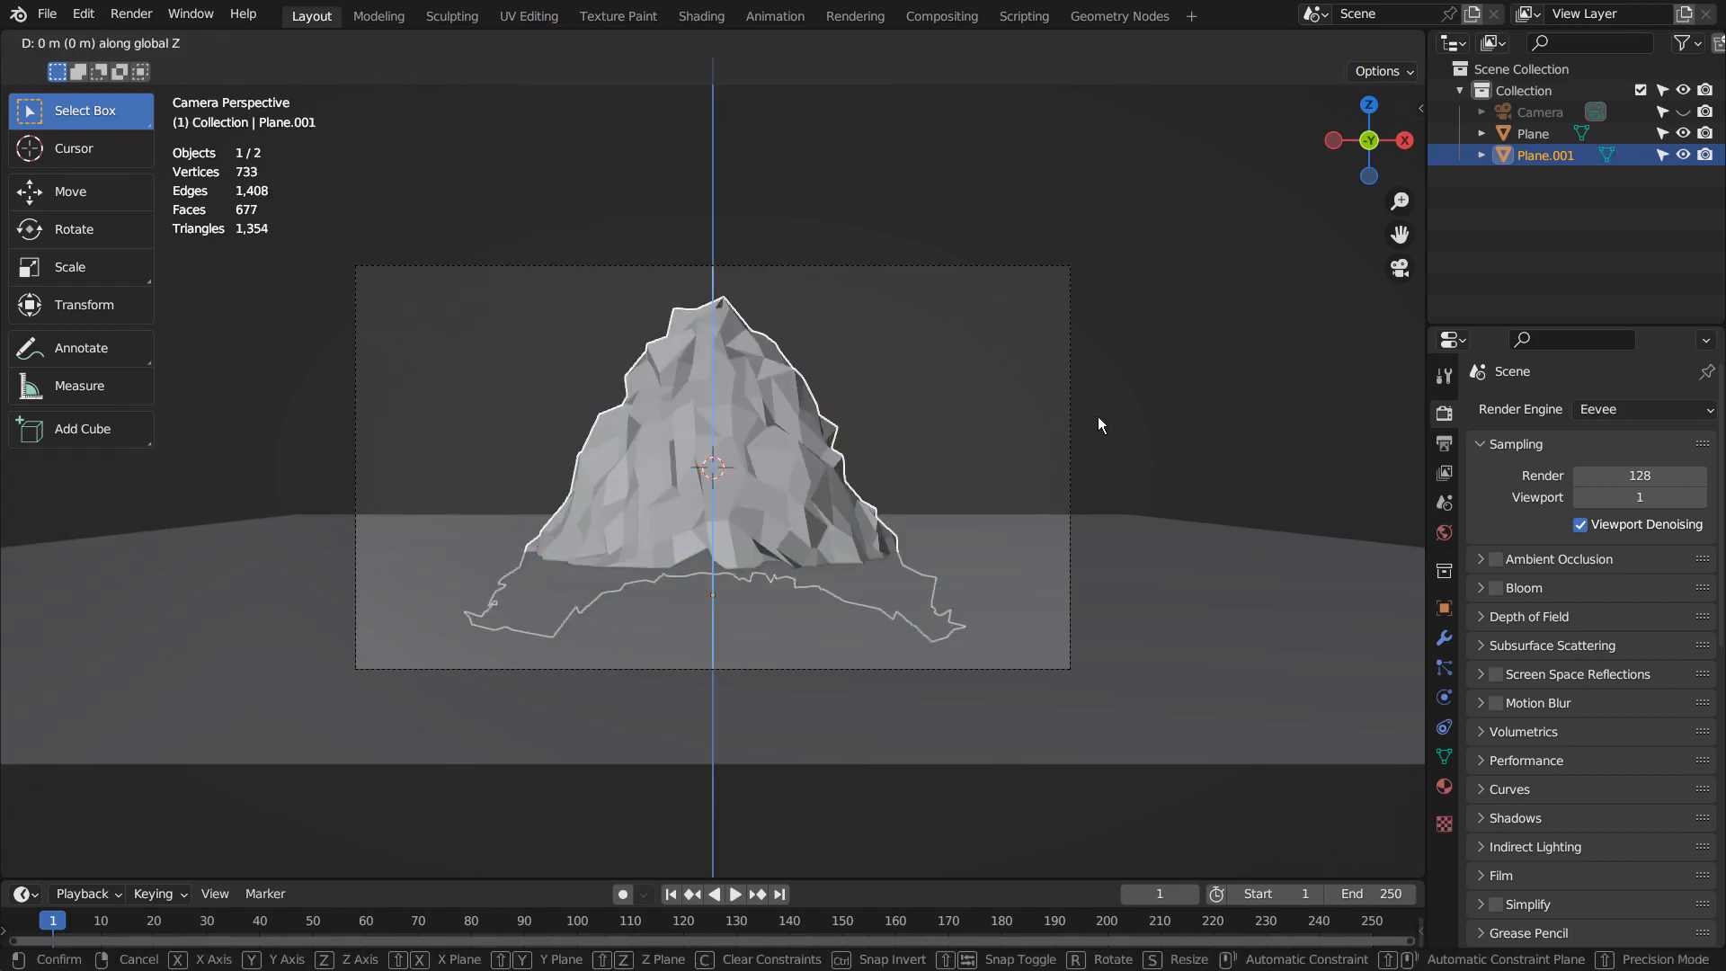
left_click(1098, 434)
key("s")
left_click(1217, 433)
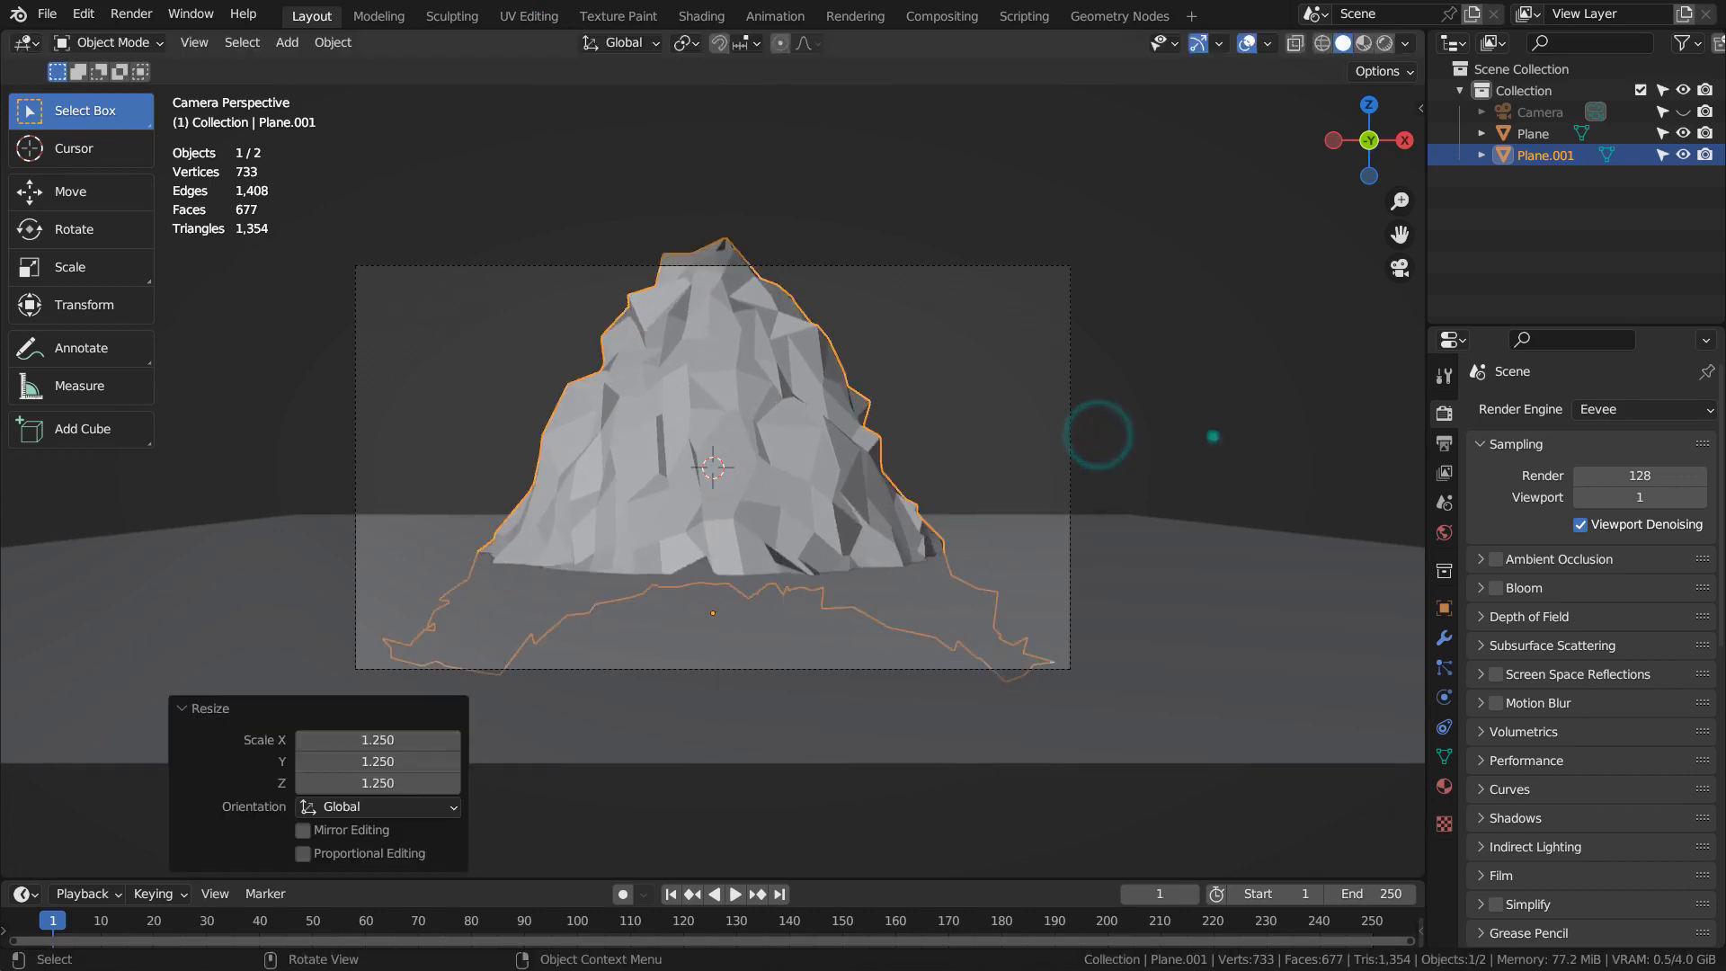
key("g")
key("z")
left_click(1209, 476)
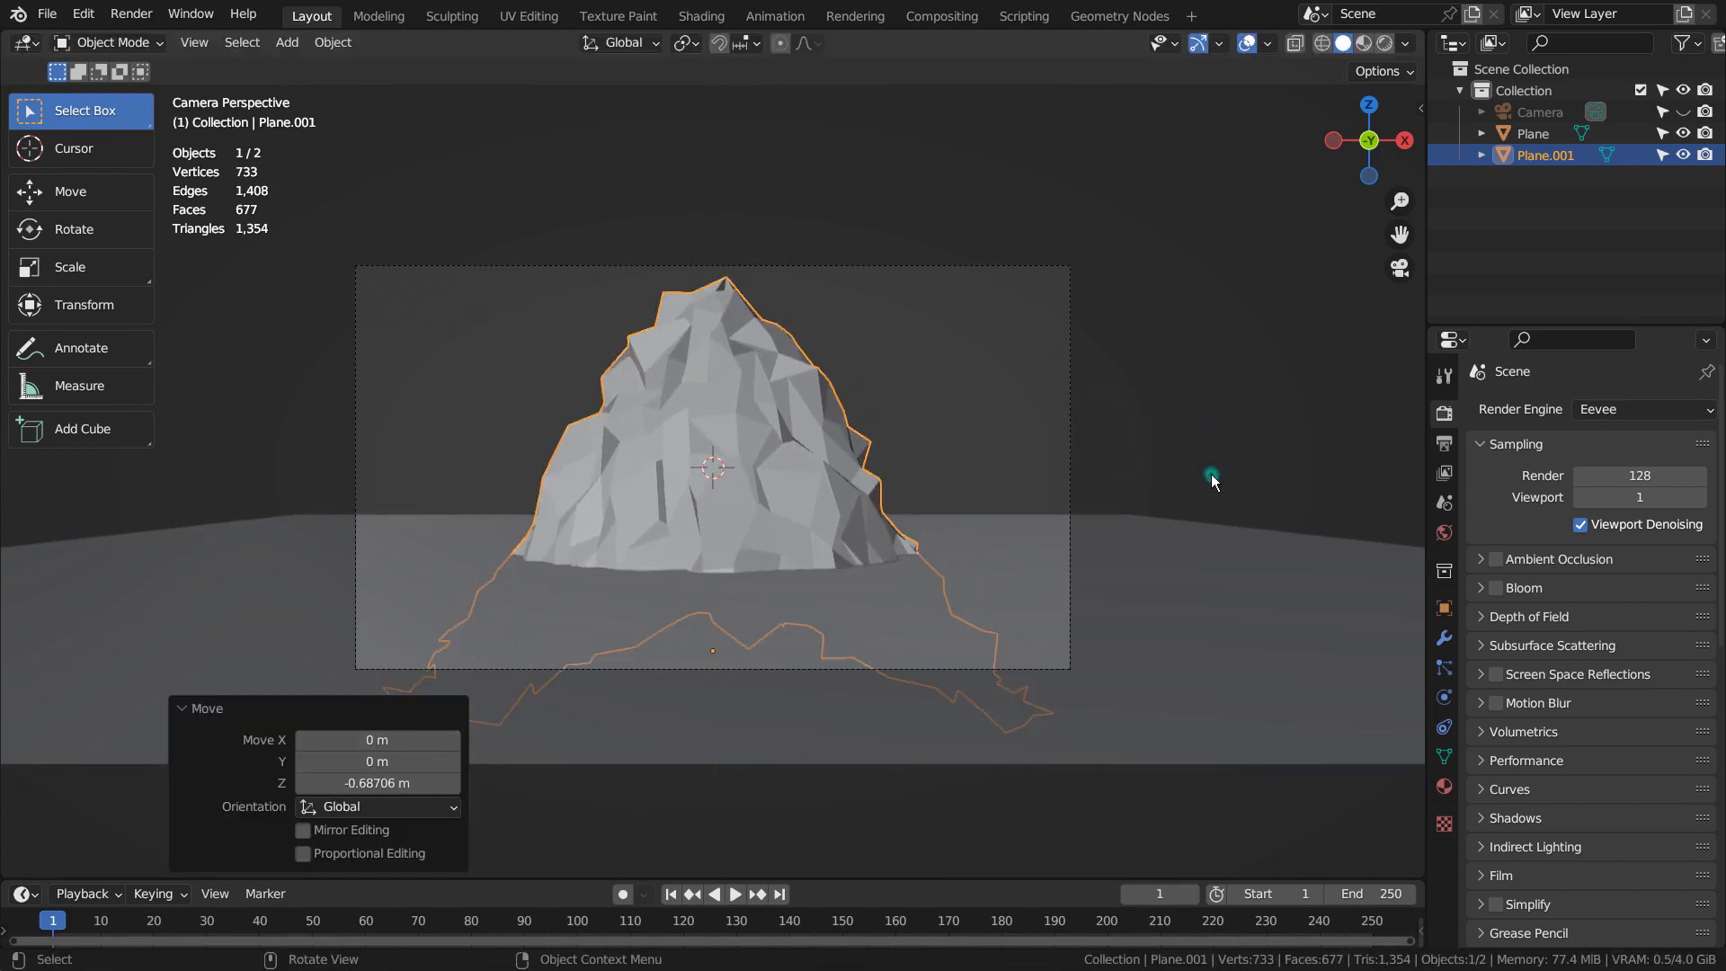
left_click(1241, 438)
left_click(835, 531)
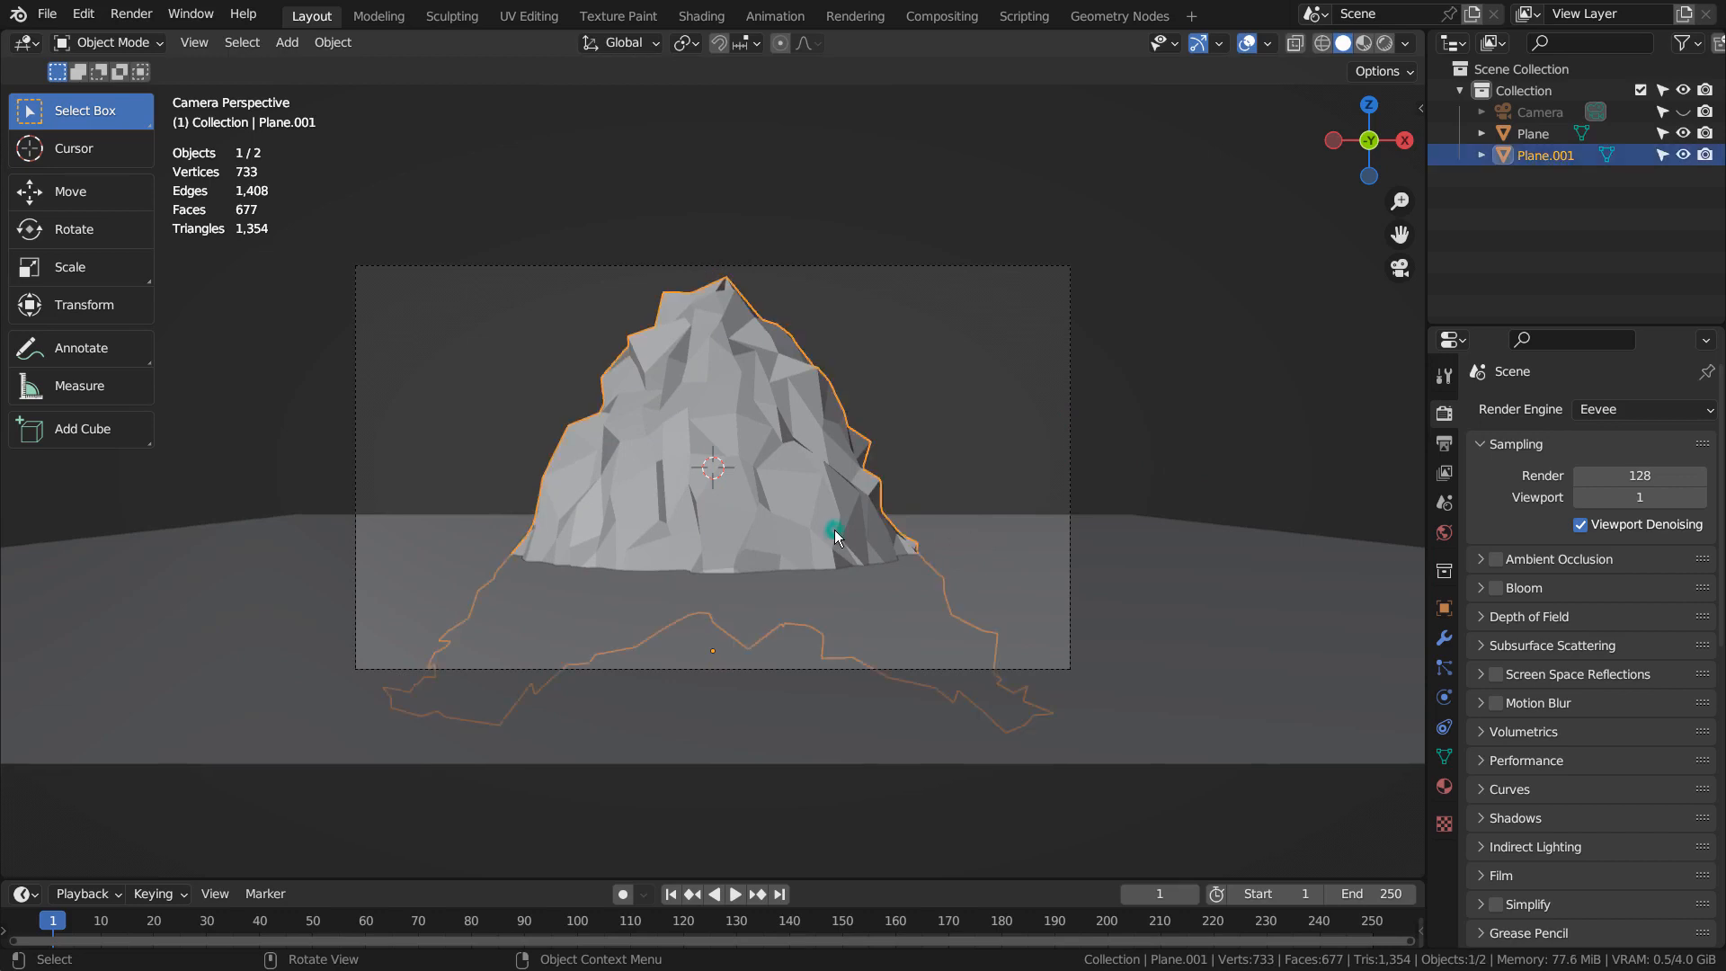
Try moving the ground plane along Z, and undo the move.
left_click(1092, 573)
key("g")
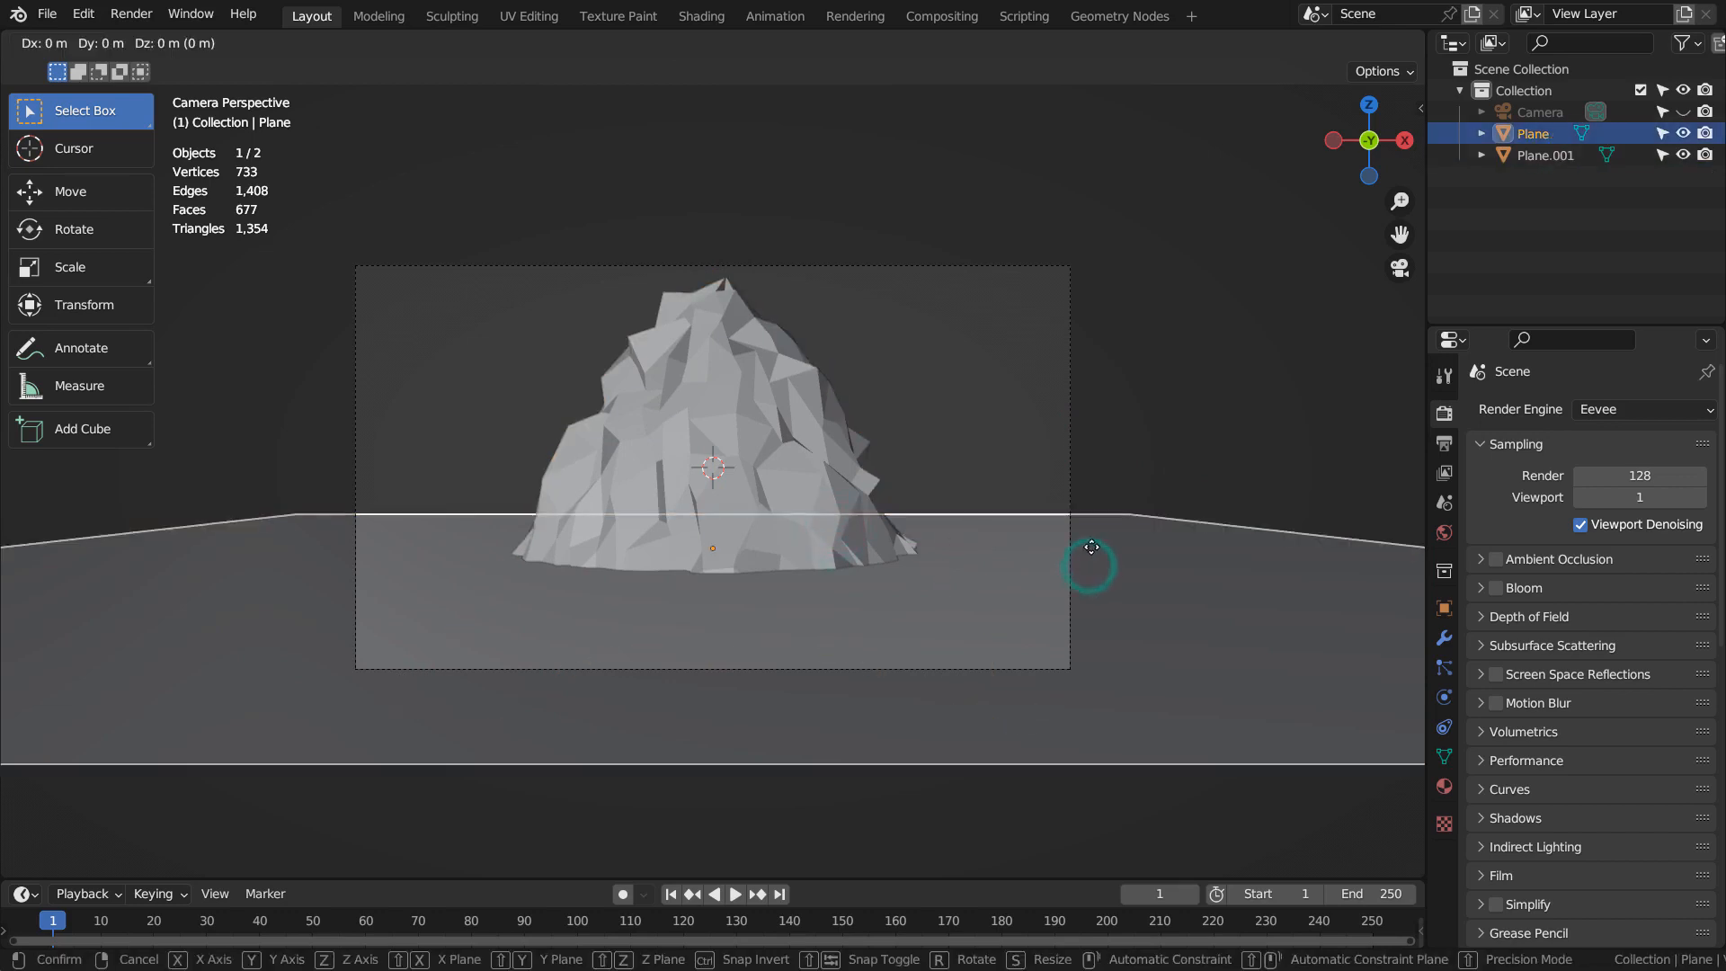
key("z")
left_click(1103, 607)
key("ctrl+z")
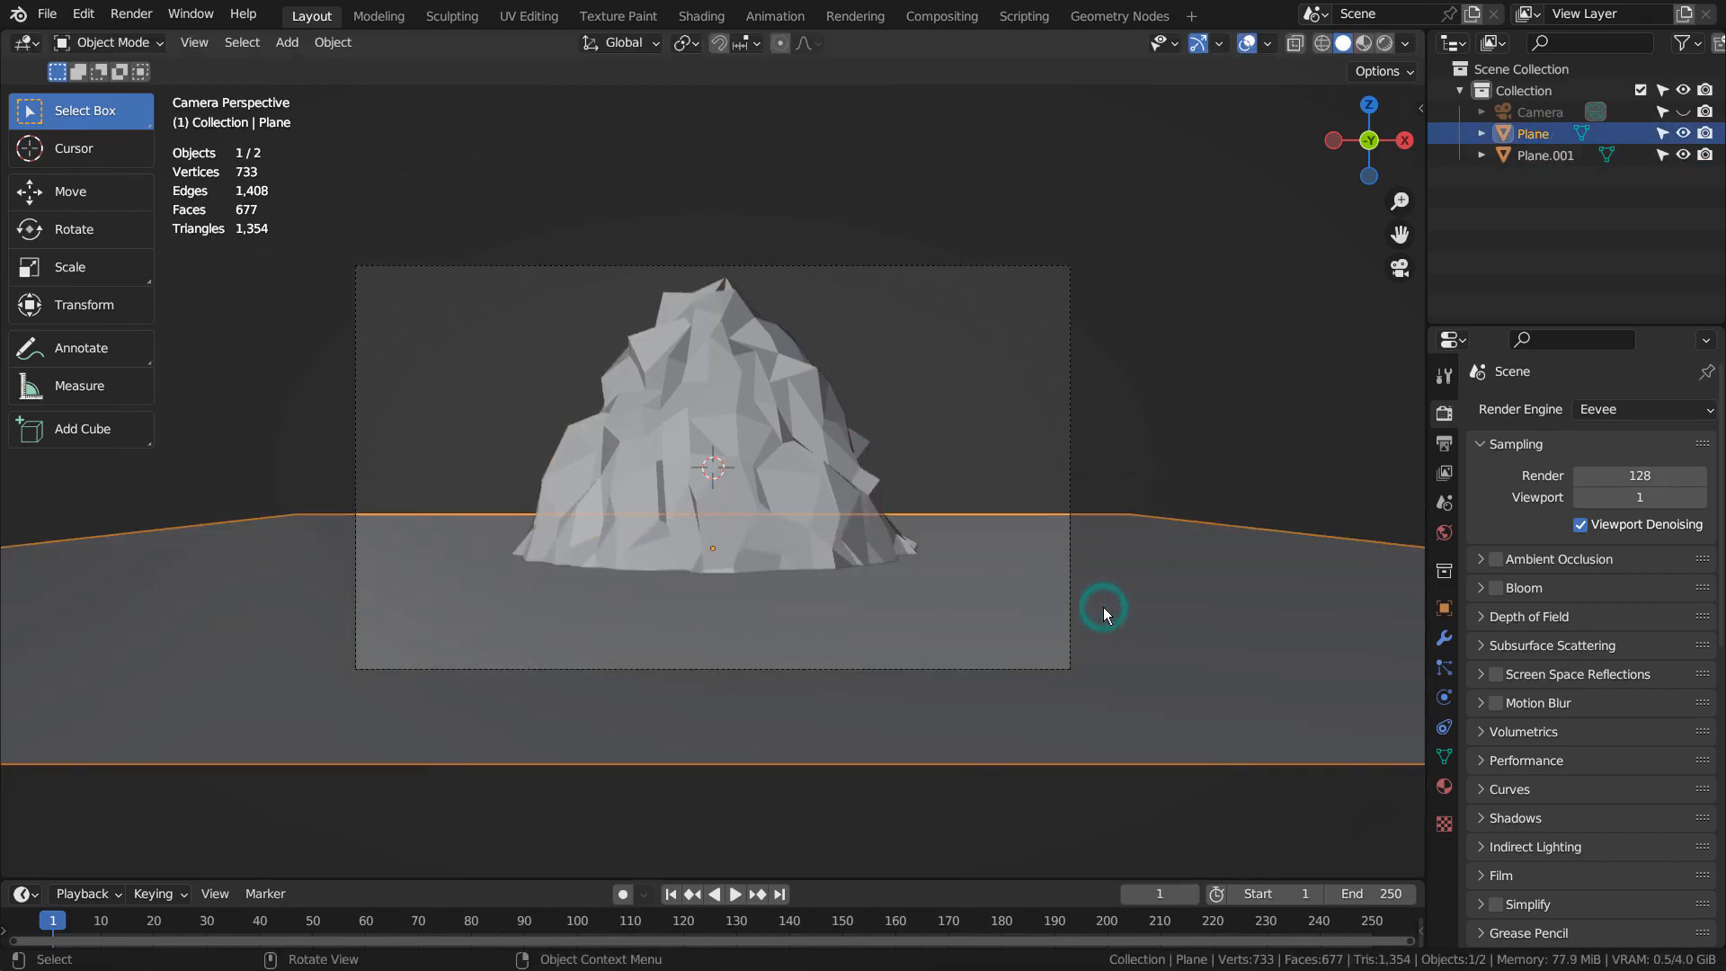
Scale the mountain down to about 0.75 of its size and raise it about 0.75 m along Z.
left_click(1125, 402)
left_click(817, 436)
key("s")
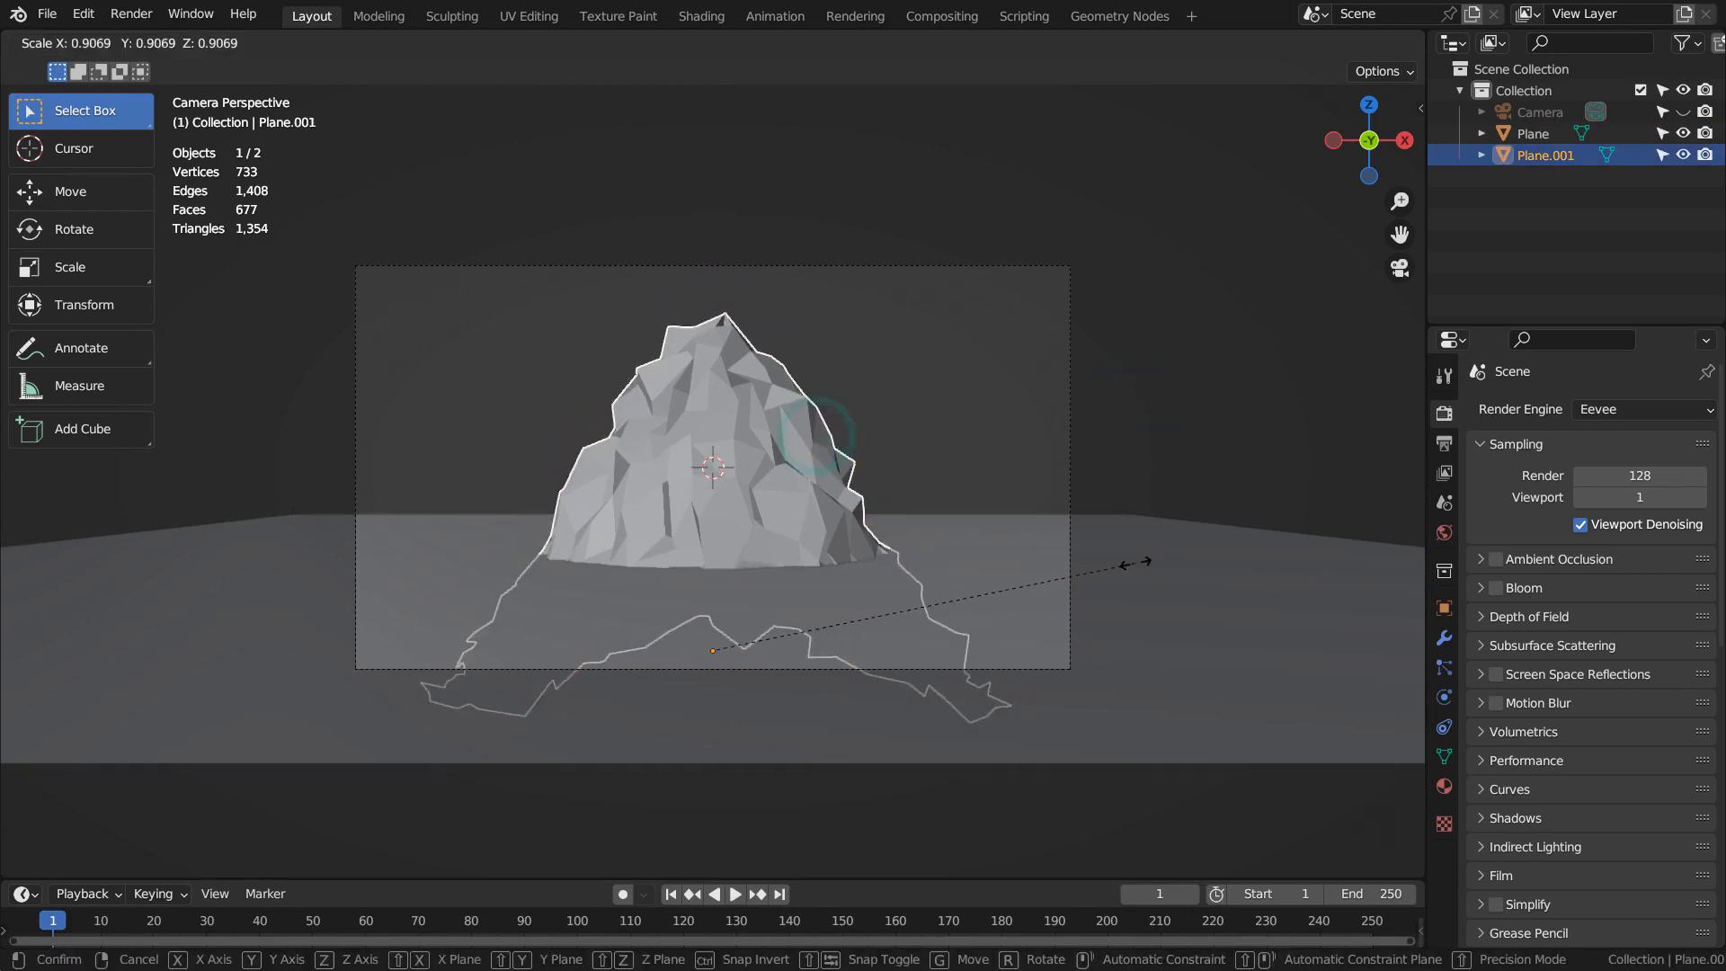
left_click(1059, 564)
key("g")
key("z")
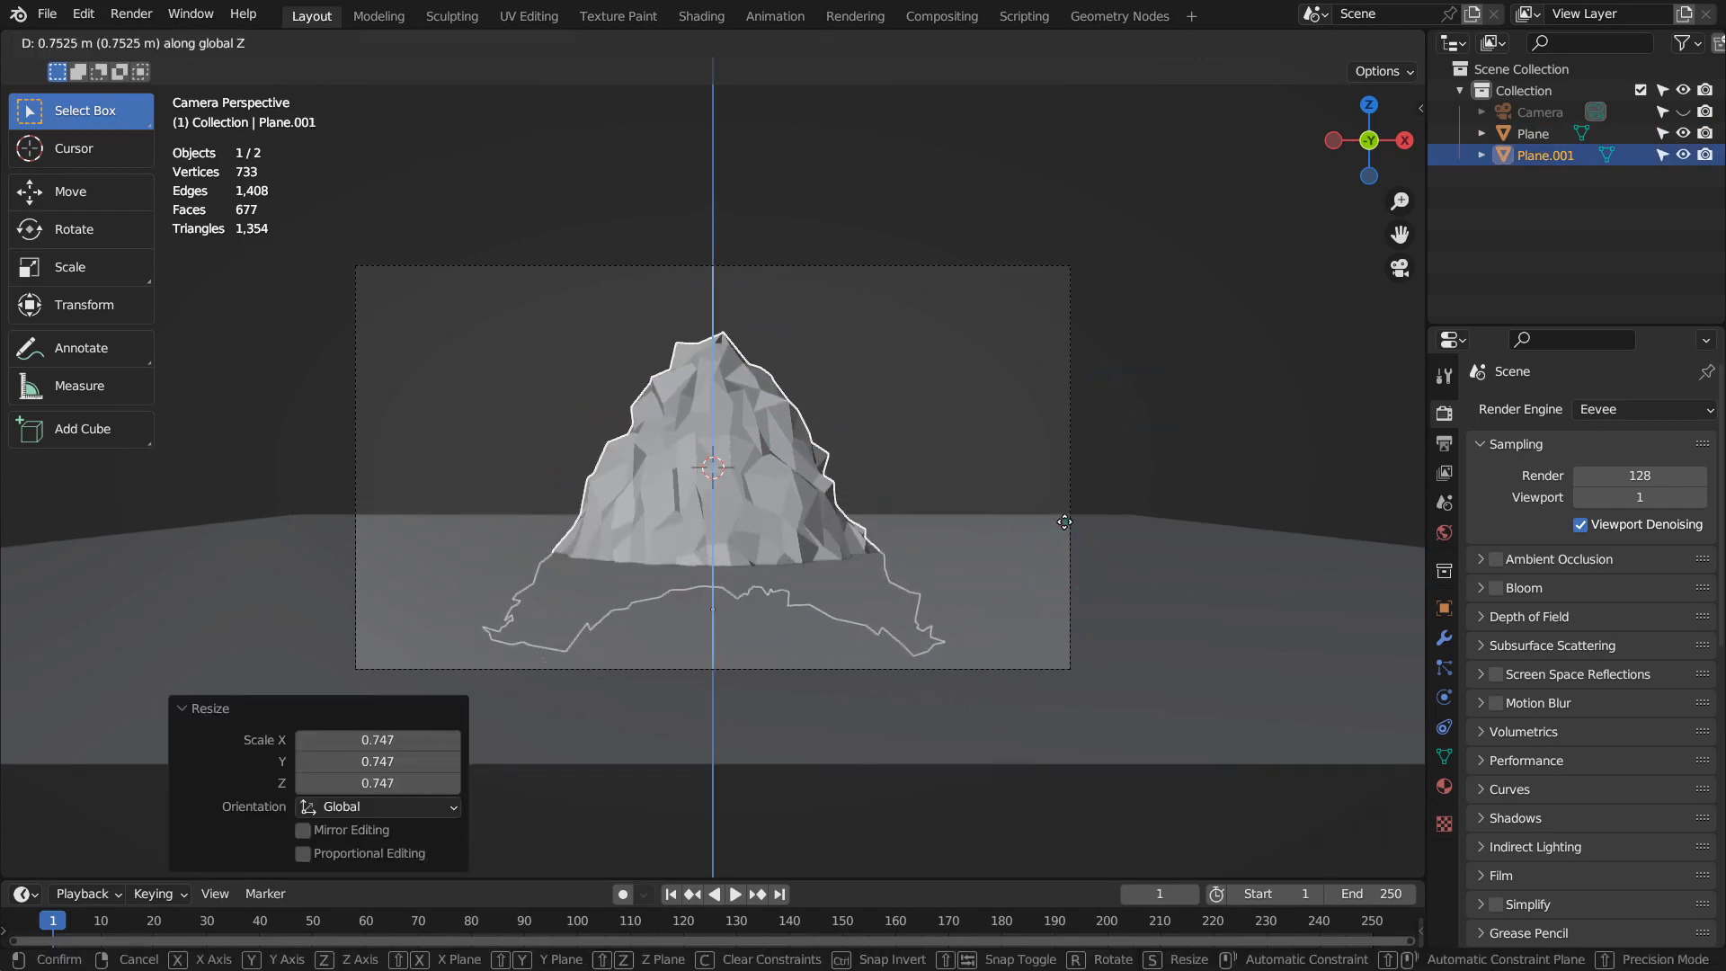
right_click(1065, 523)
left_click(1205, 423)
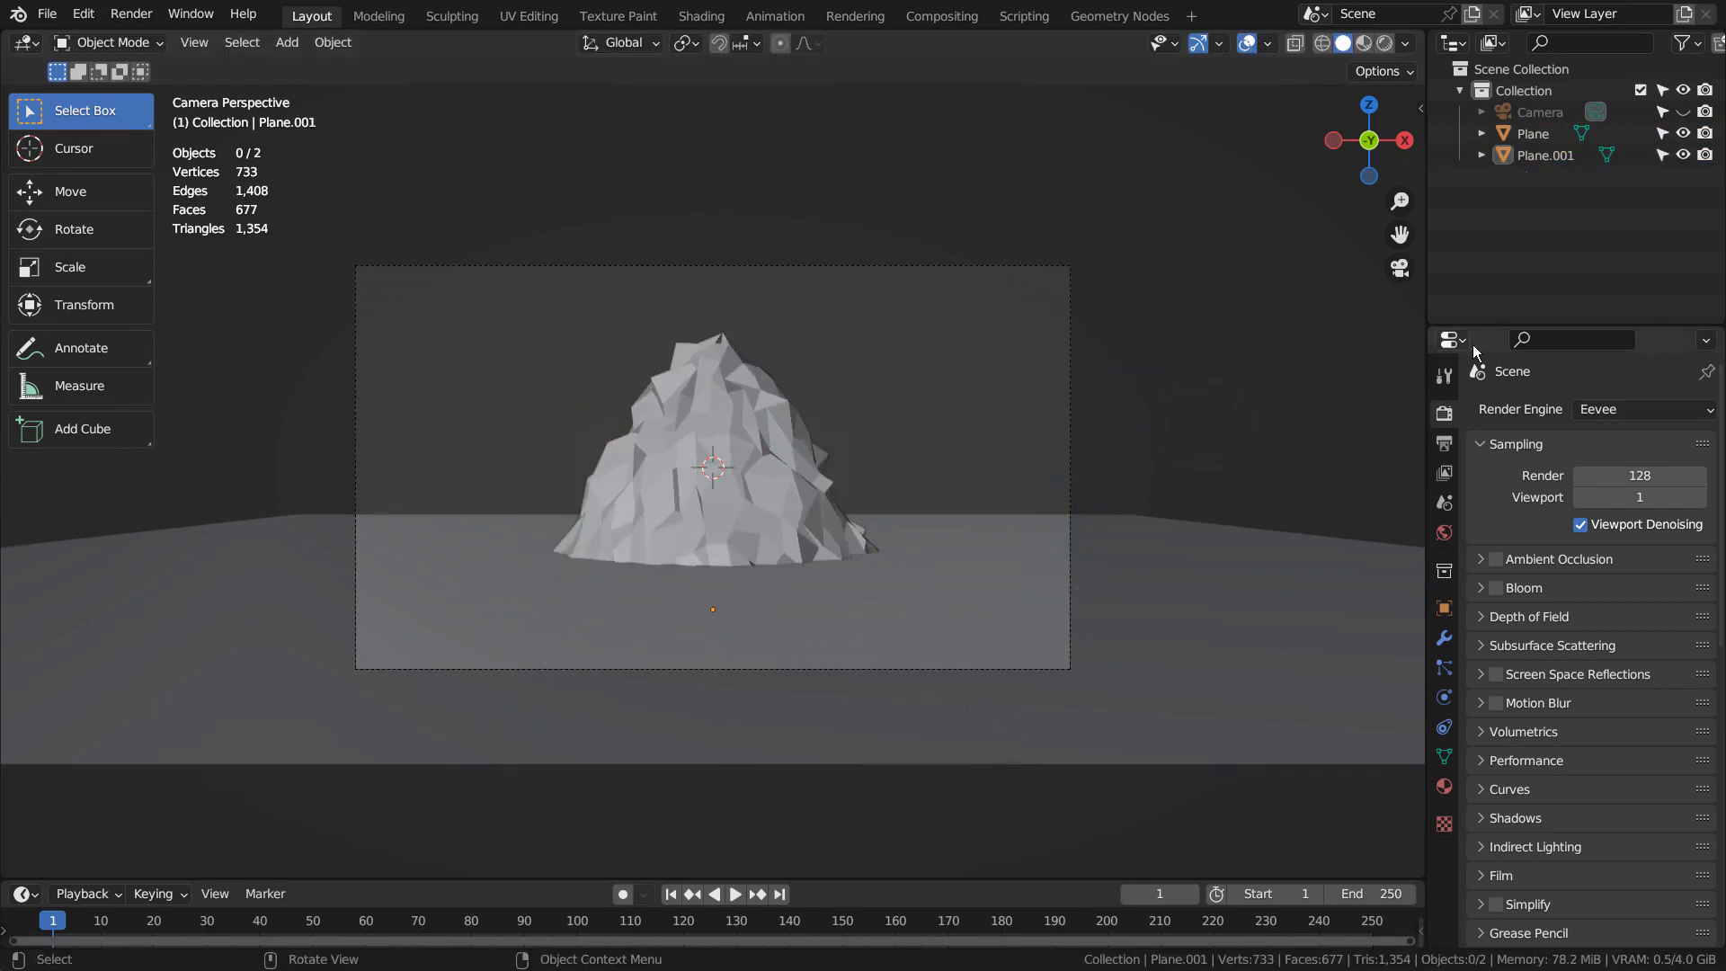
Set the render engine to Workbench and render the camera view.
left_click(1637, 416)
left_click(1642, 455)
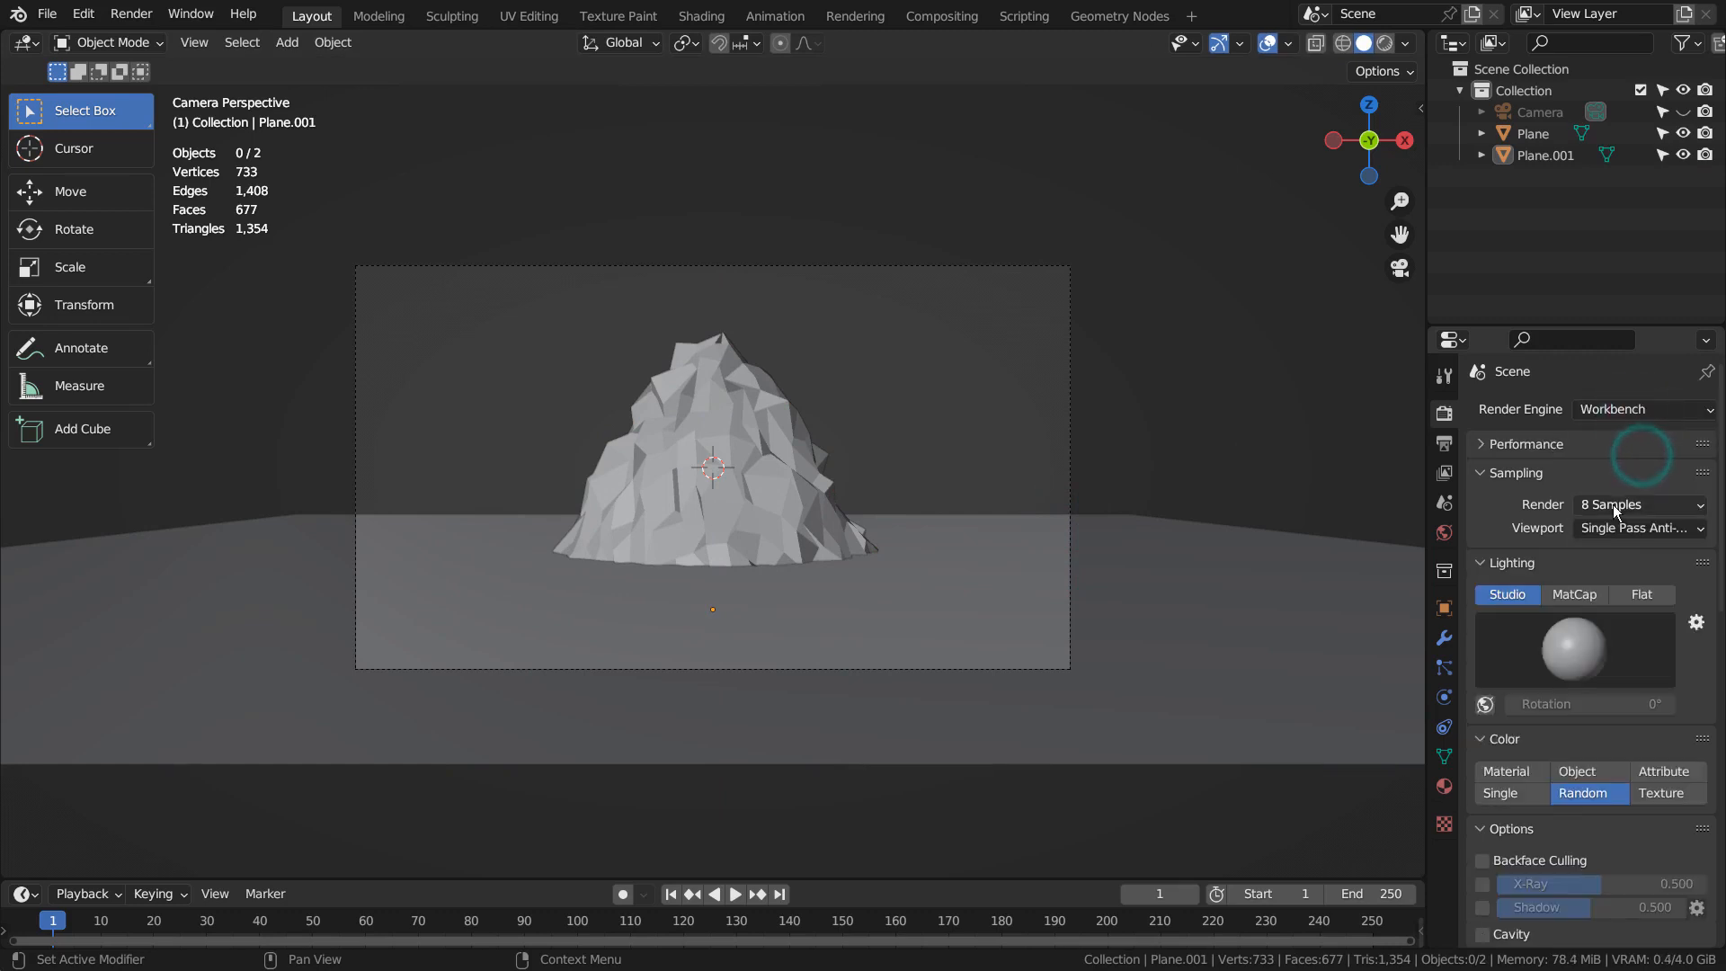
key("F12")
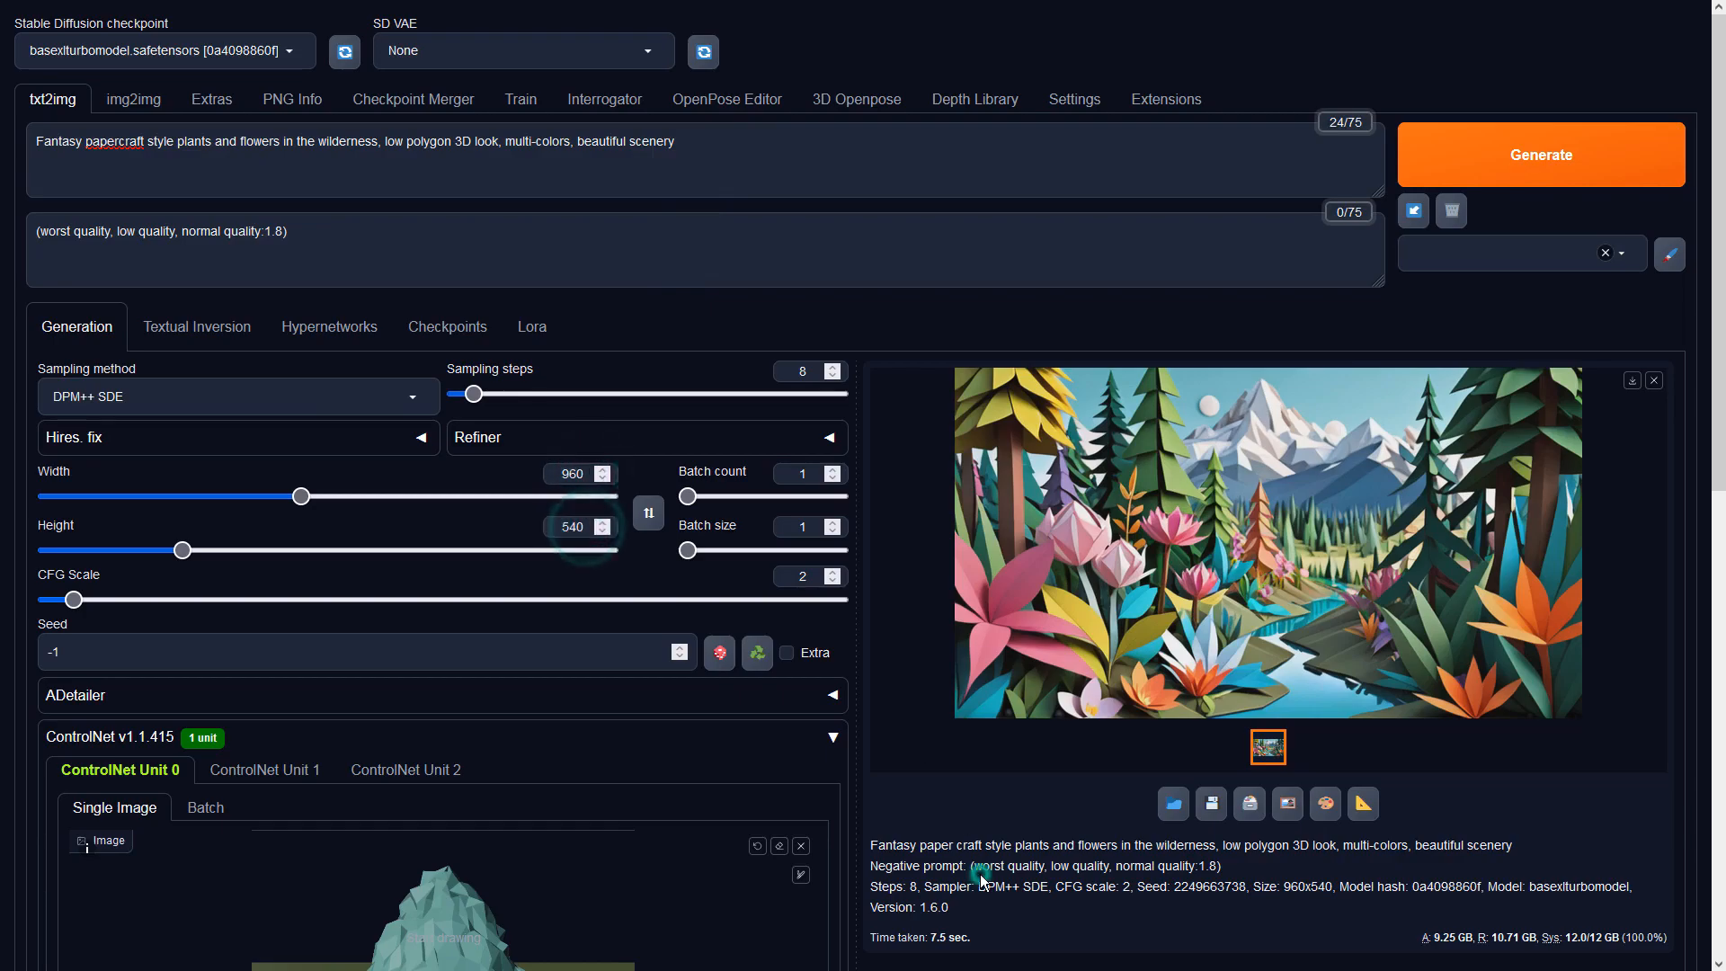
In the Stable Diffusion web UI, set ControlNet Unit 0 to Depth with preprocessor none and model sai_xl_depth_256lora [73ad23d1].
scroll(957, 761, "down", 6)
left_click(241, 561)
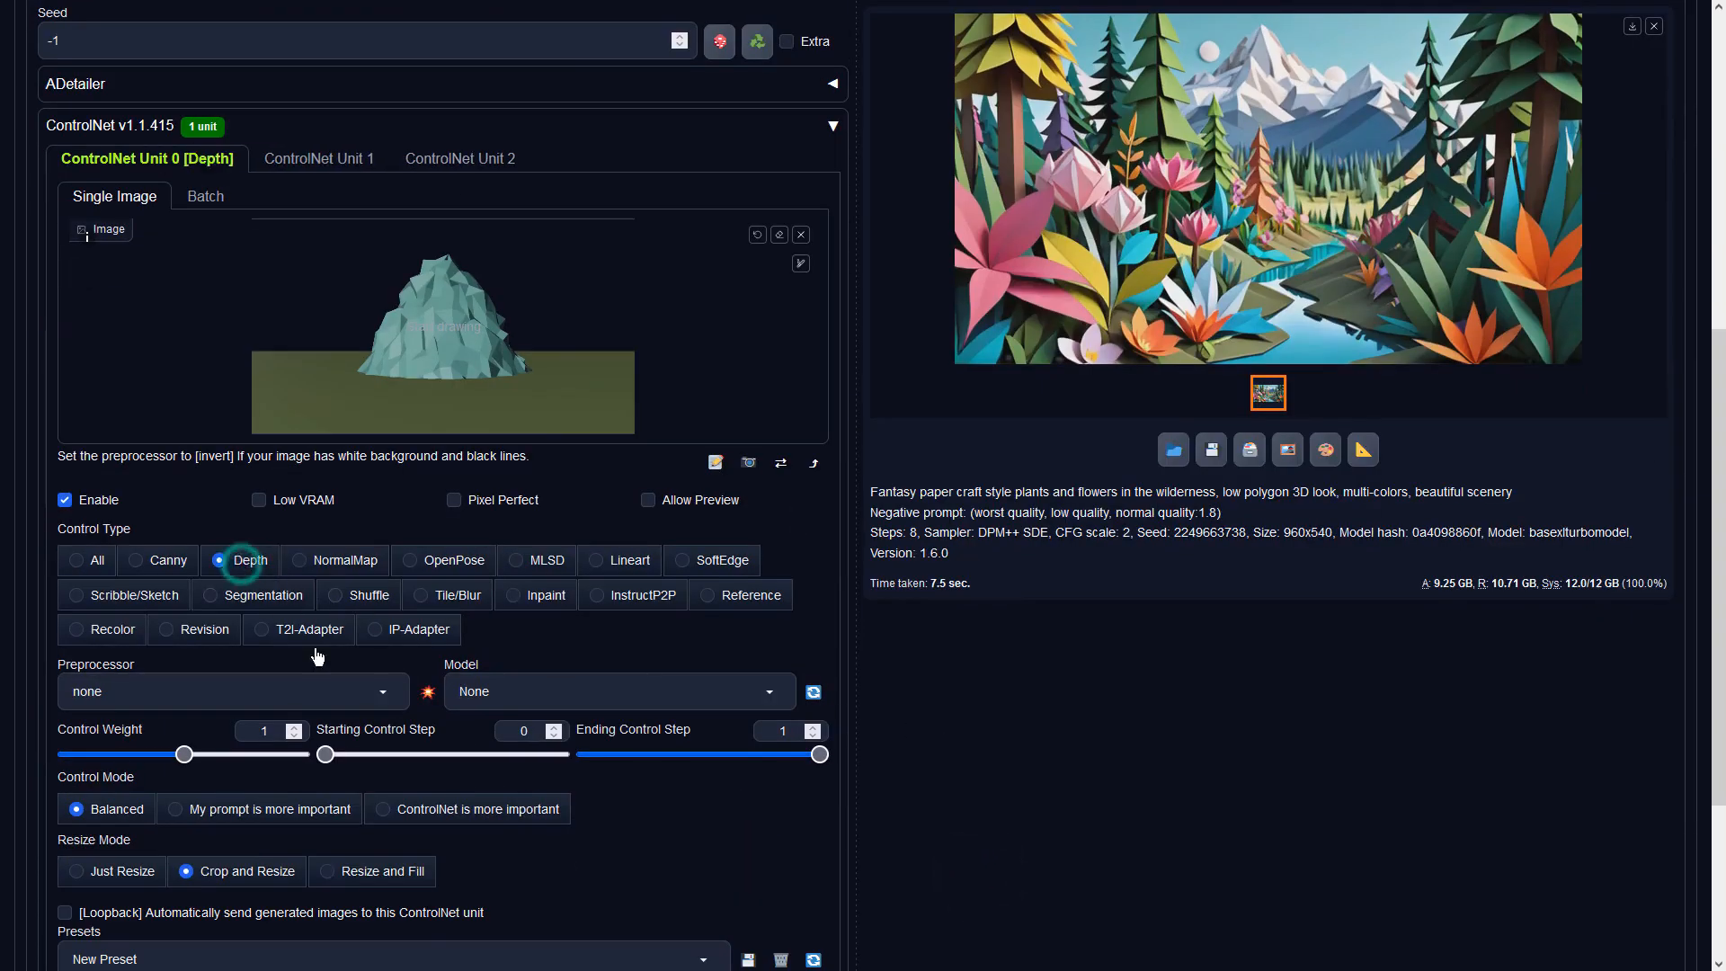
left_click(385, 694)
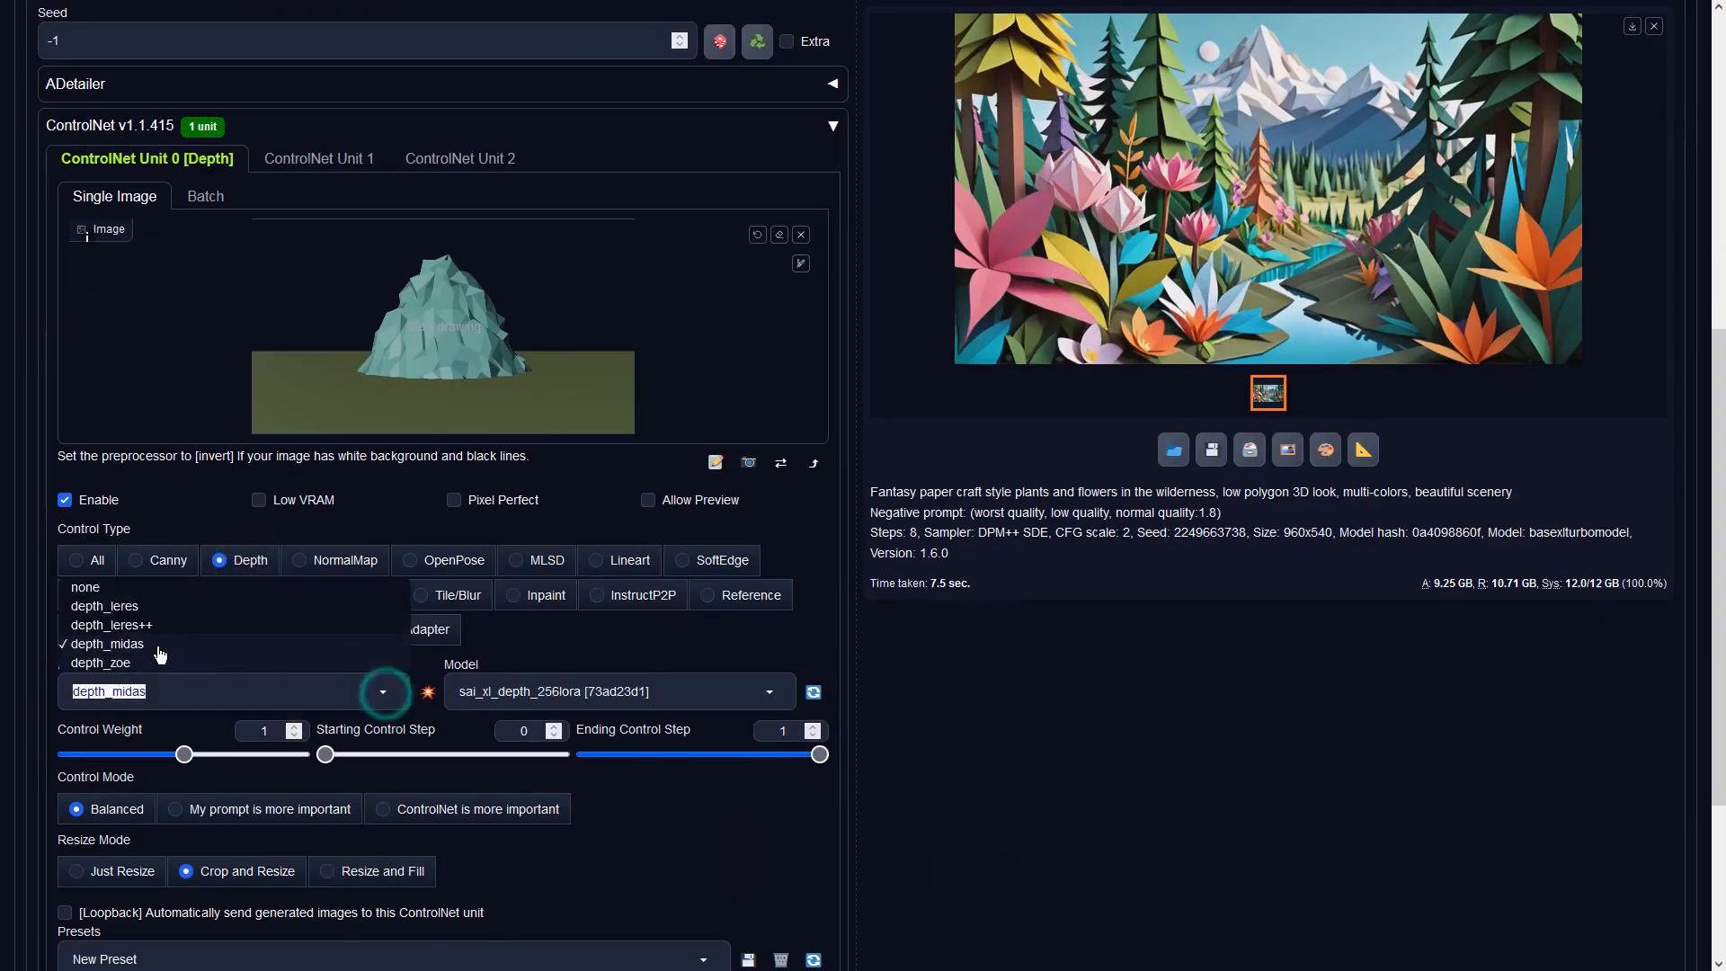
left_click(104, 594)
left_click(567, 688)
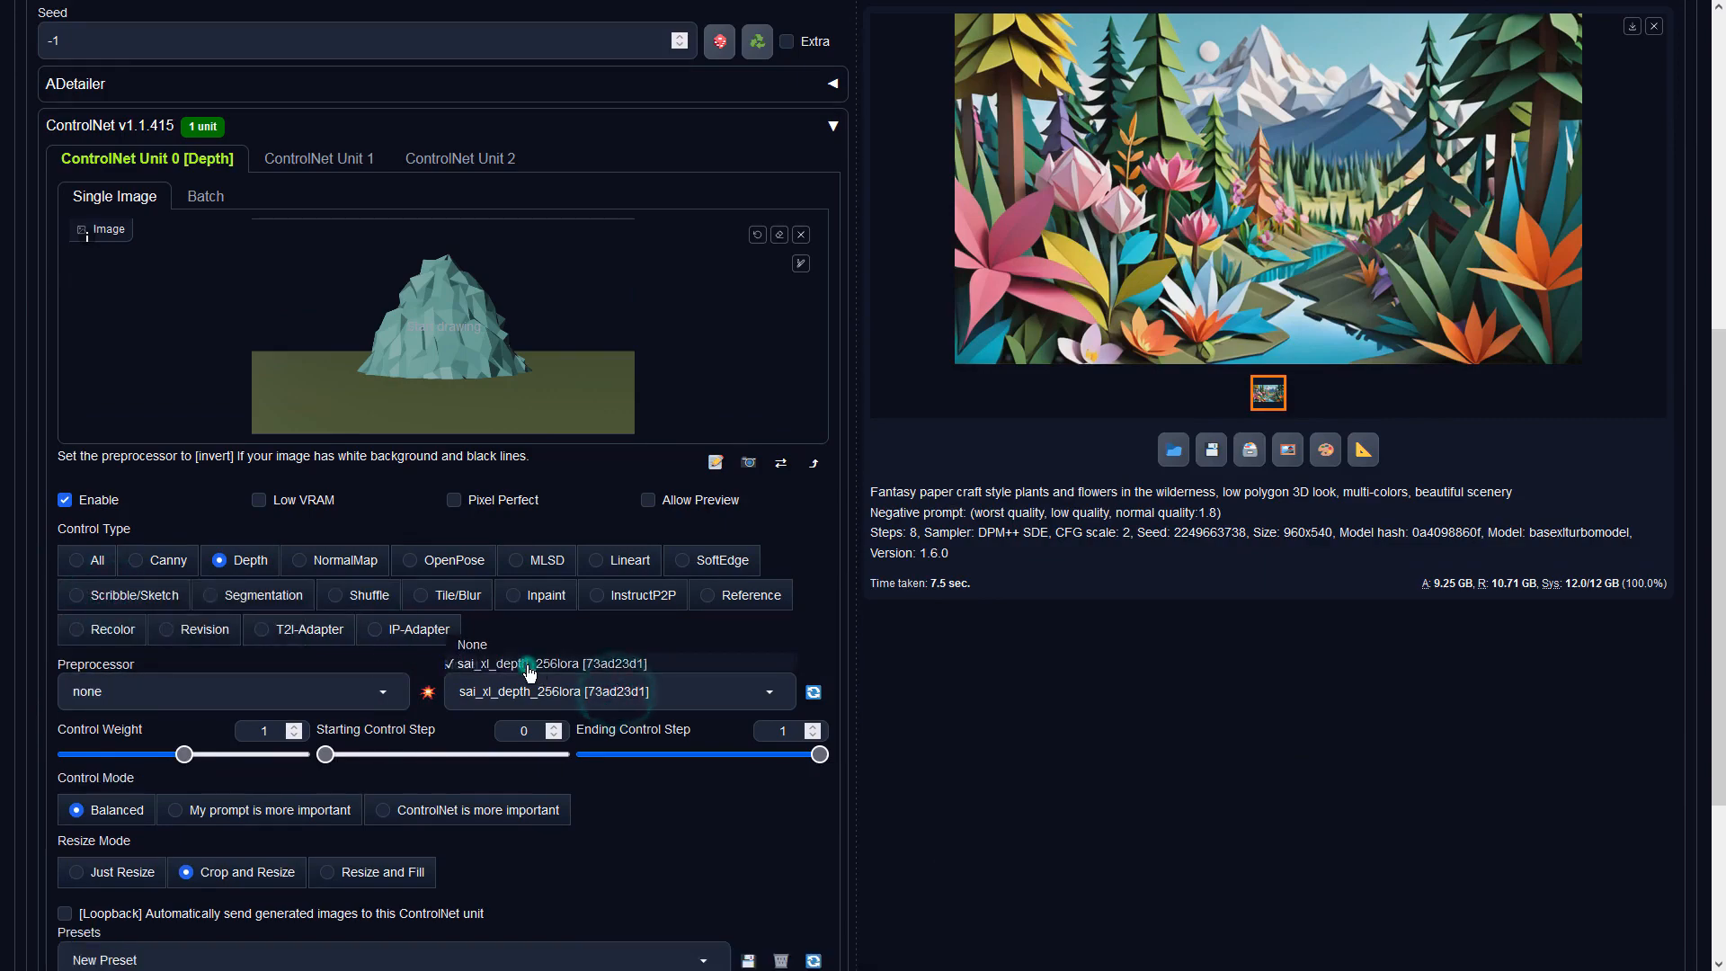
left_click(528, 666)
Generate the papercraft image with the ControlNet depth guidance and open the result enlarged.
scroll(1126, 554, "up", 7)
left_click(1477, 167)
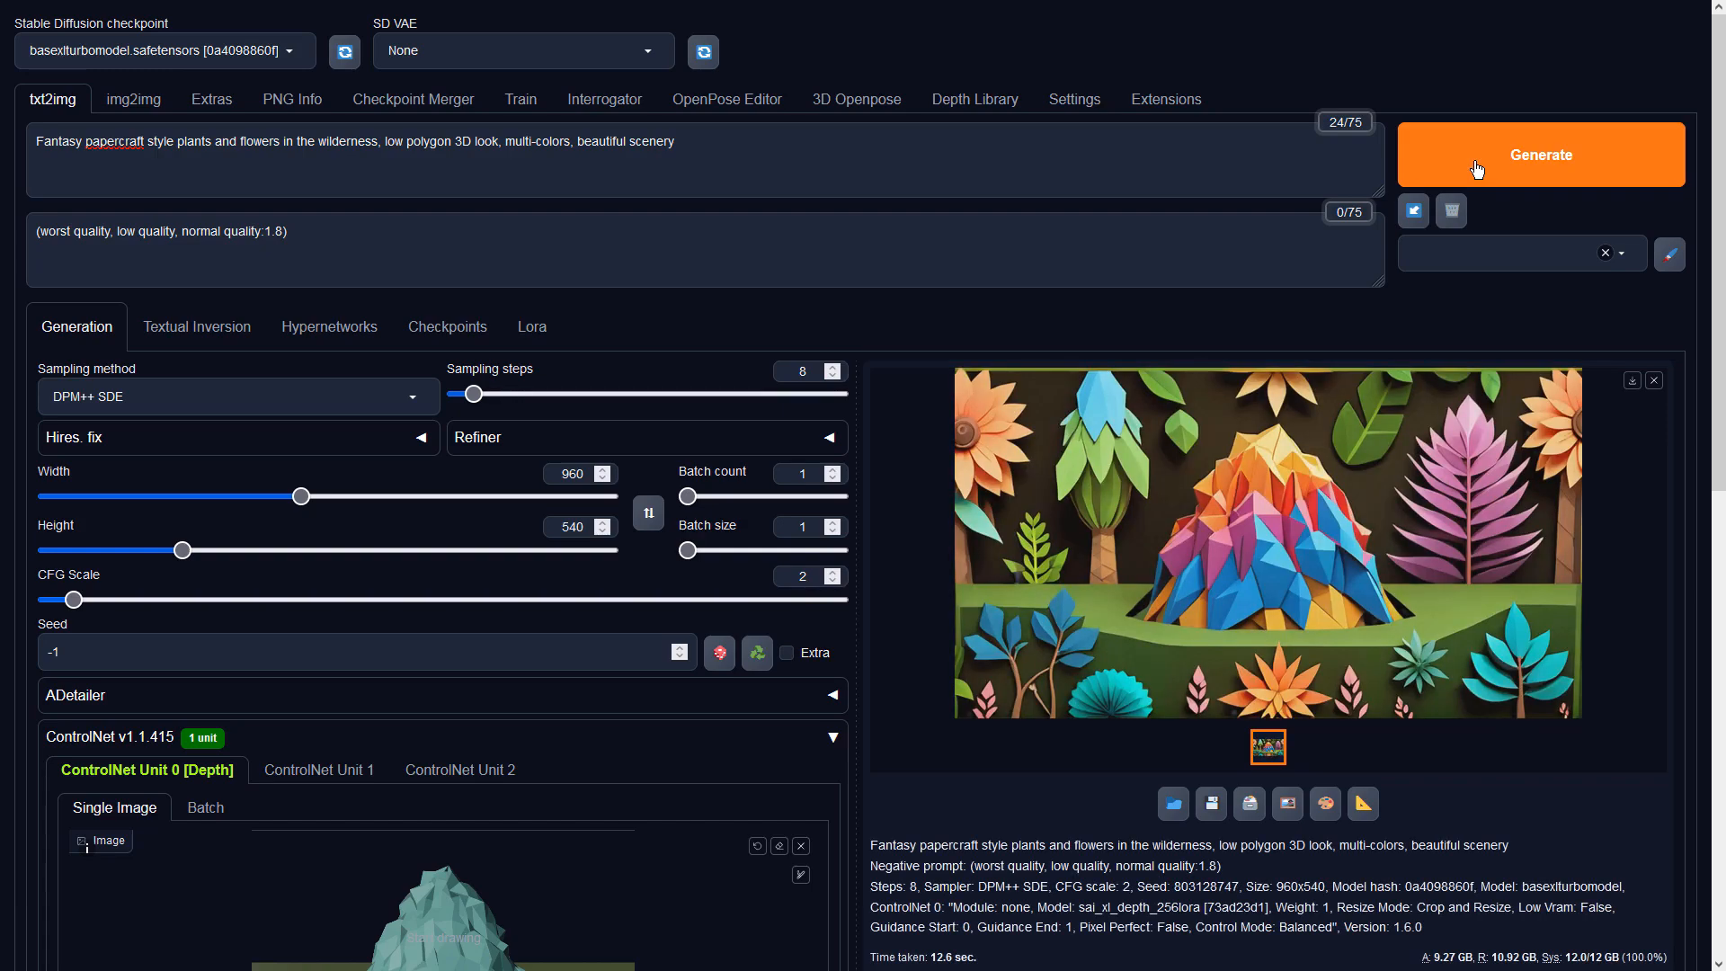
left_click(1376, 489)
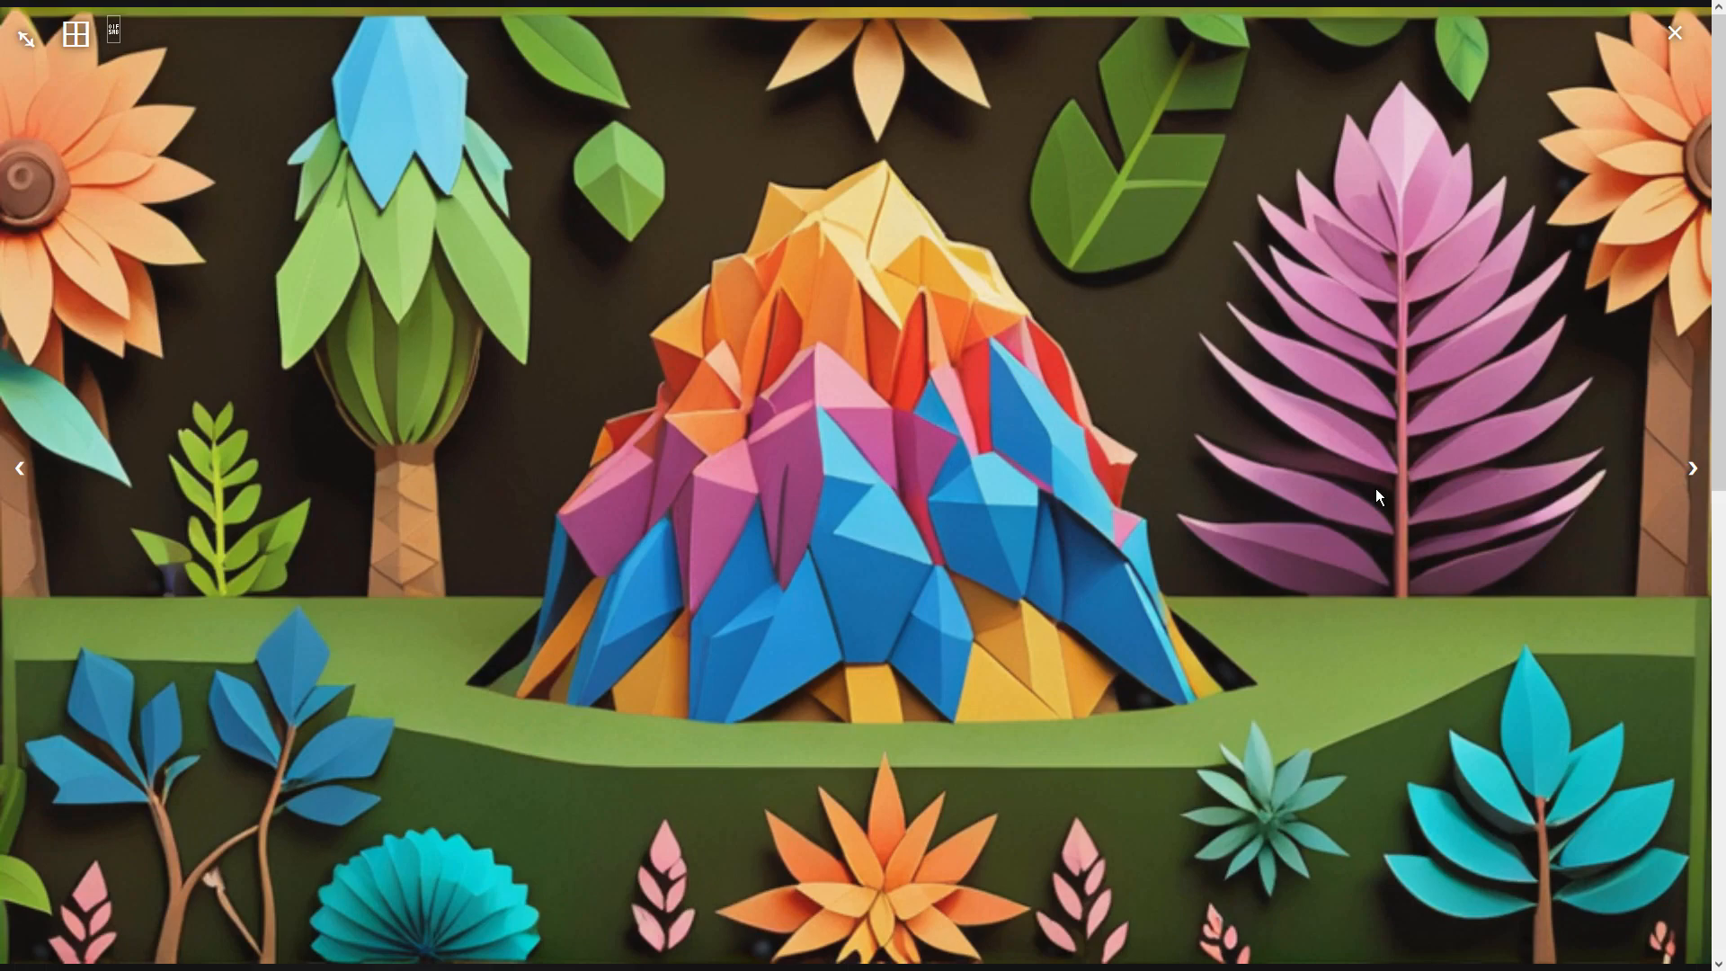
Send the papercraft mountain image to img2img and set CFG Scale to 2 with the DPM++ SDE sampling method.
left_click(1376, 488)
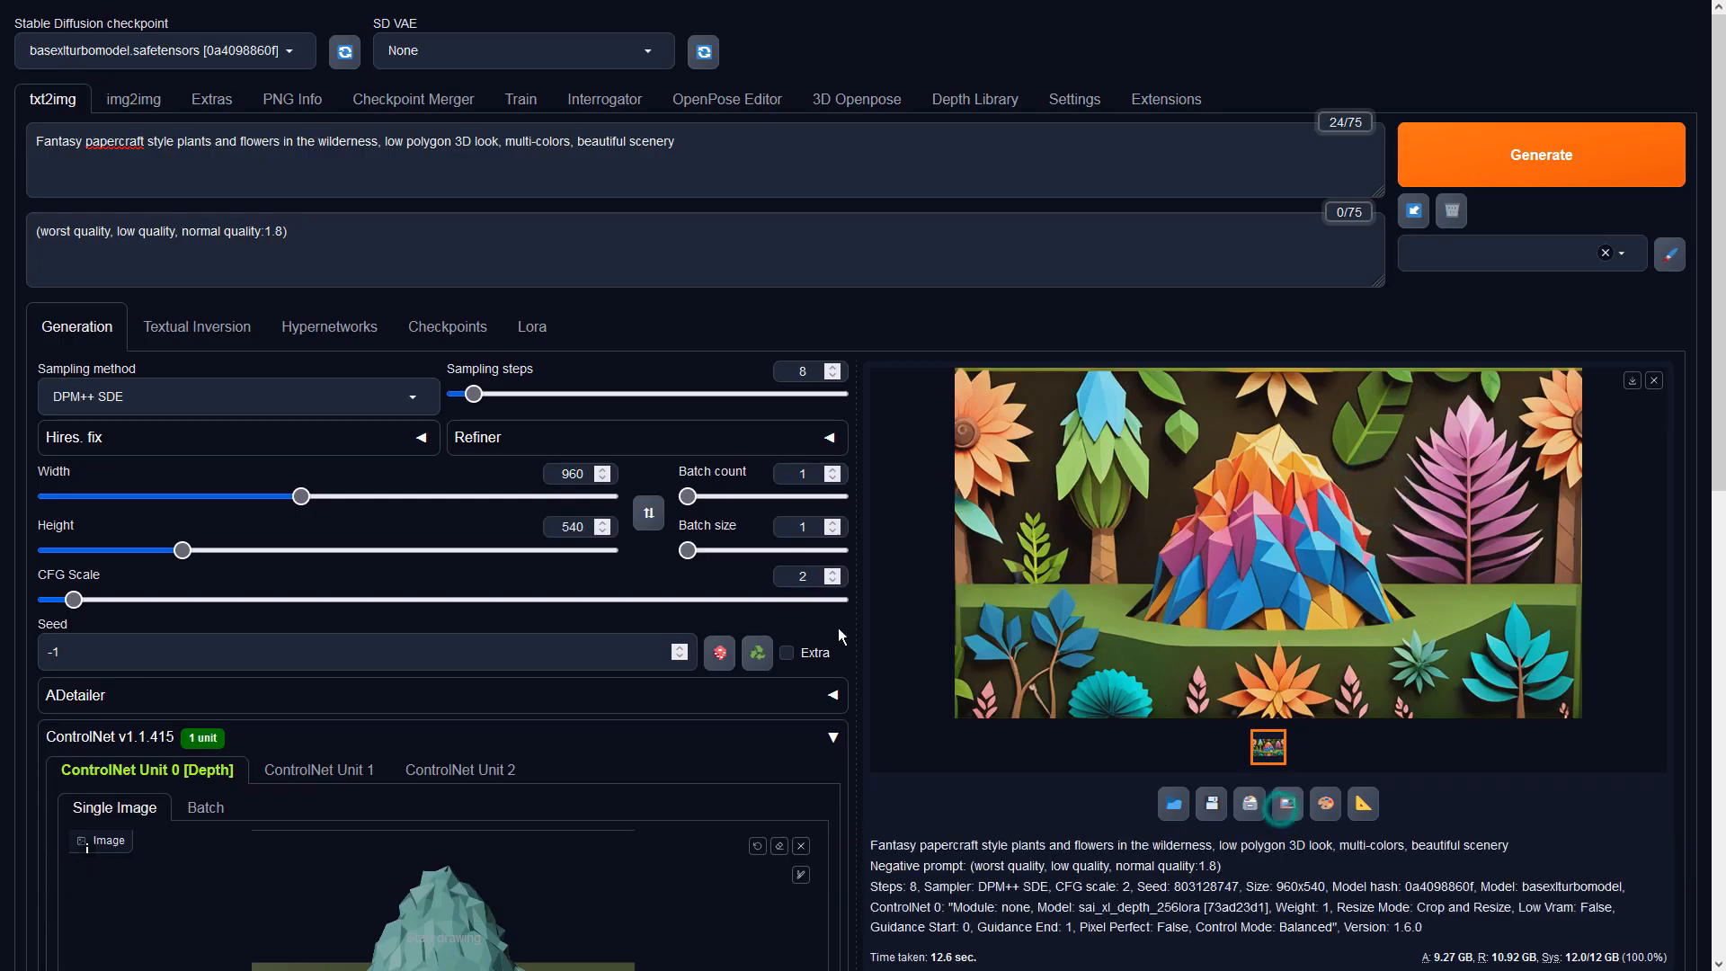
left_click(1287, 803)
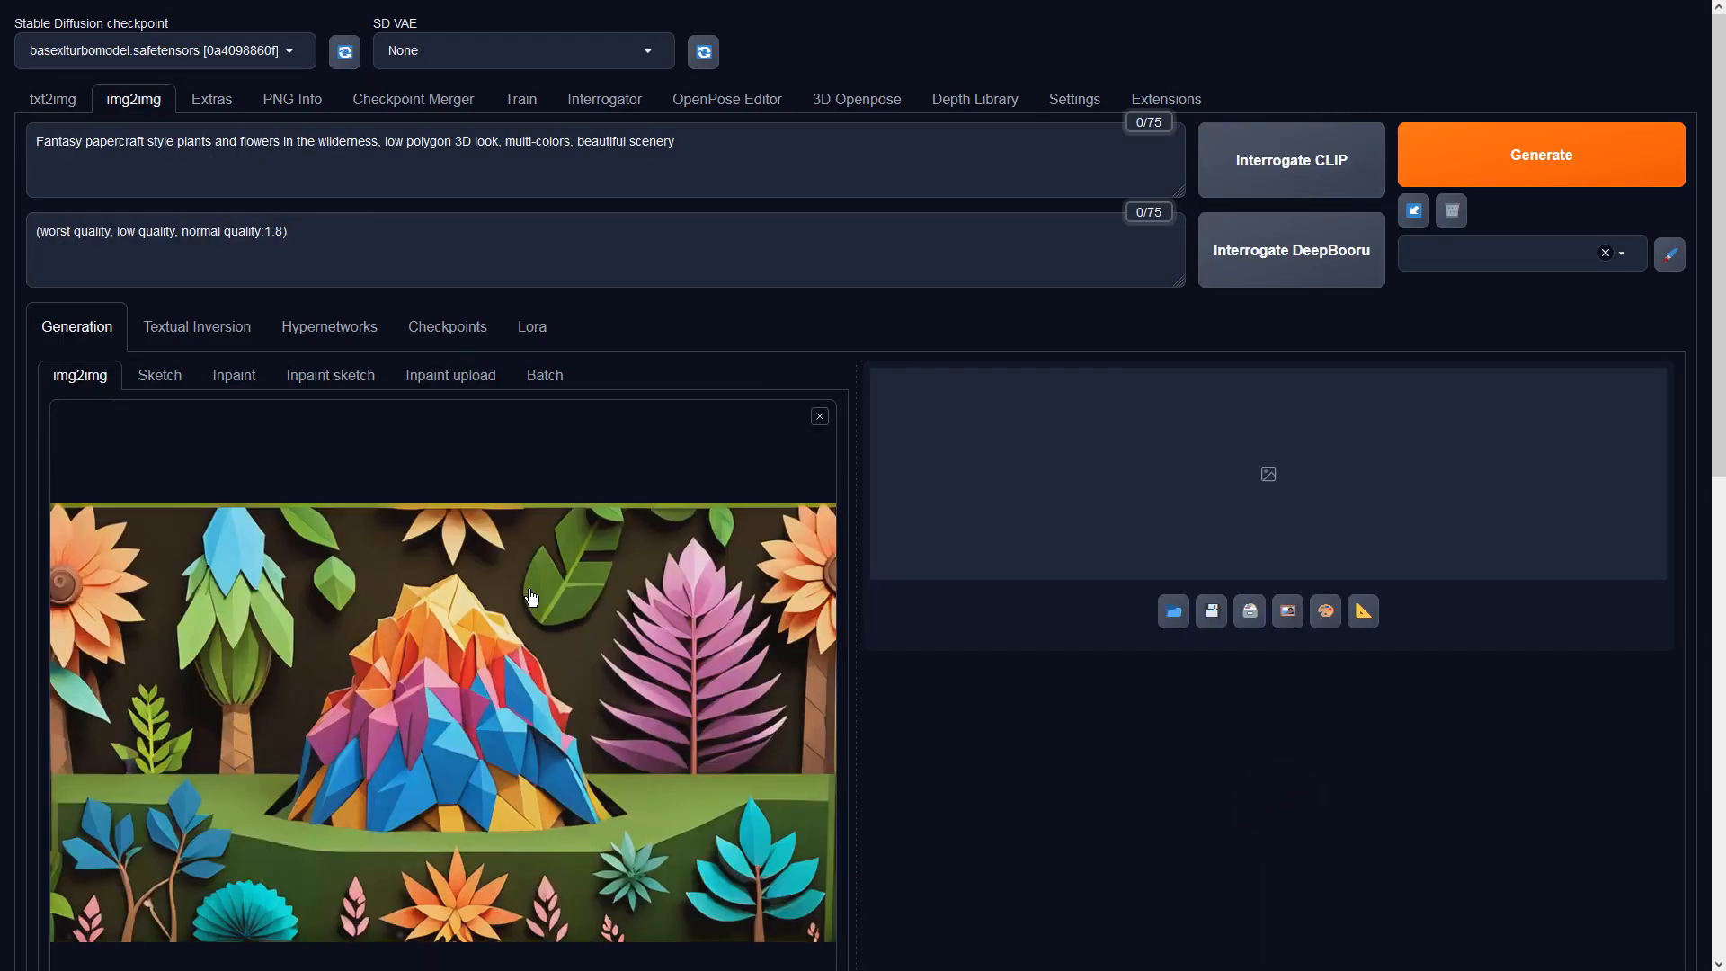
scroll(531, 598, "down", 5)
scroll(532, 598, "down", 3)
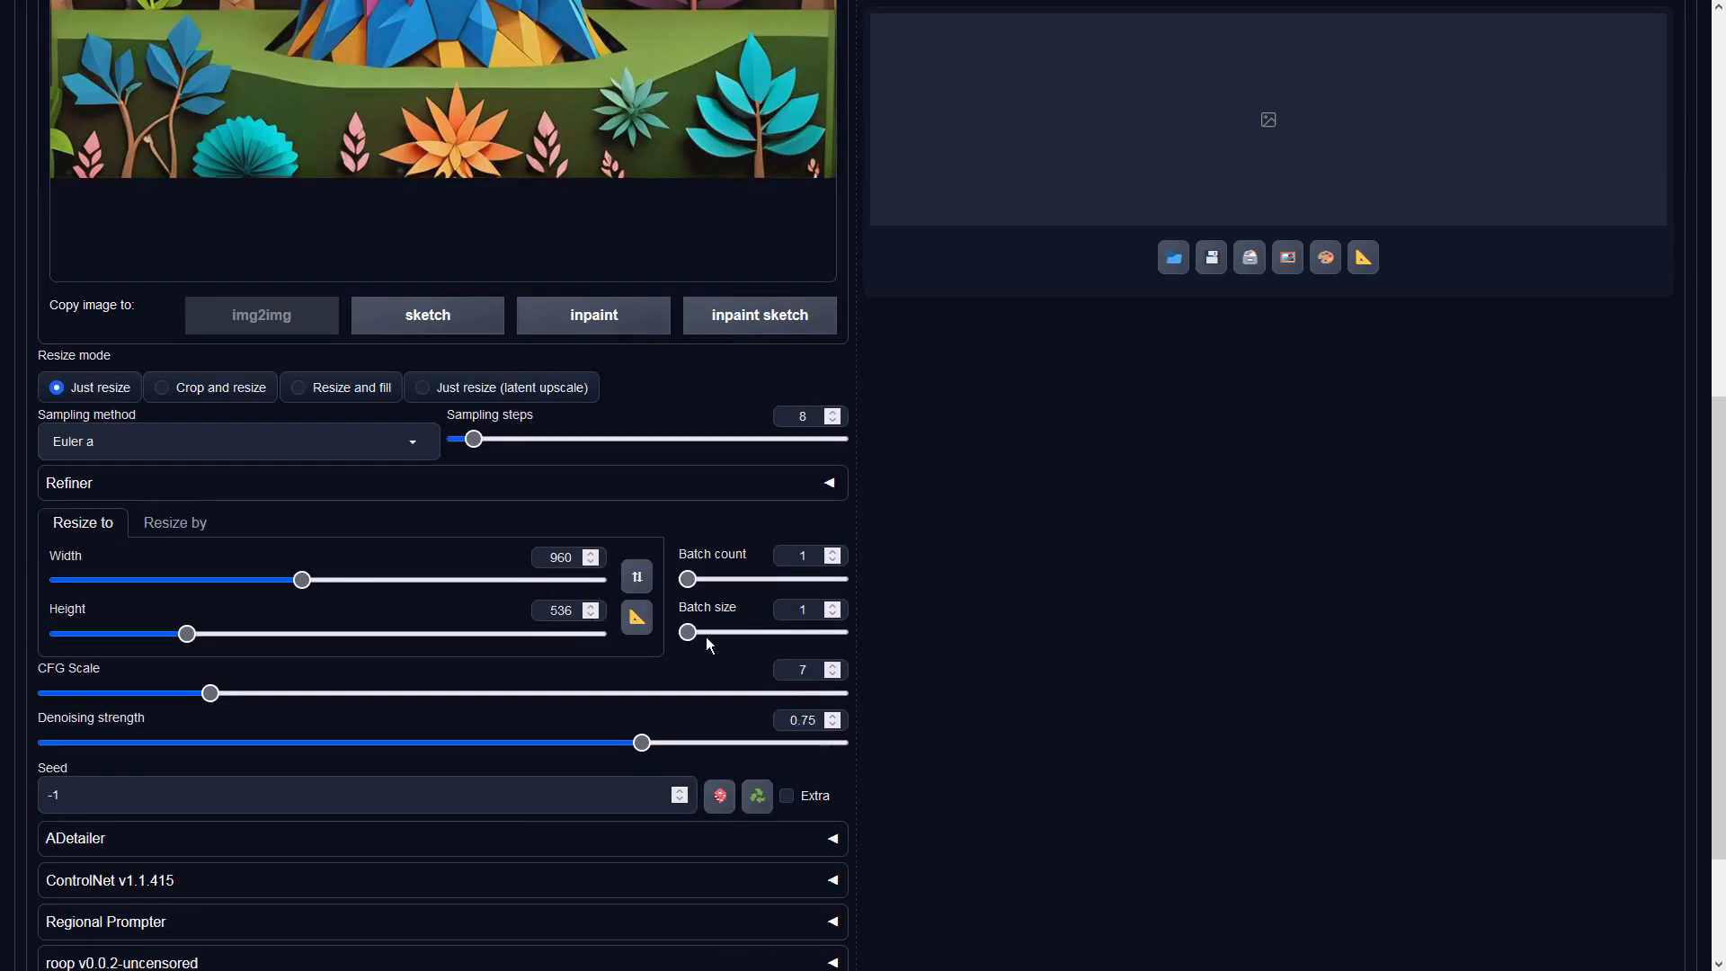
left_click(788, 667)
type("2")
left_click(351, 443)
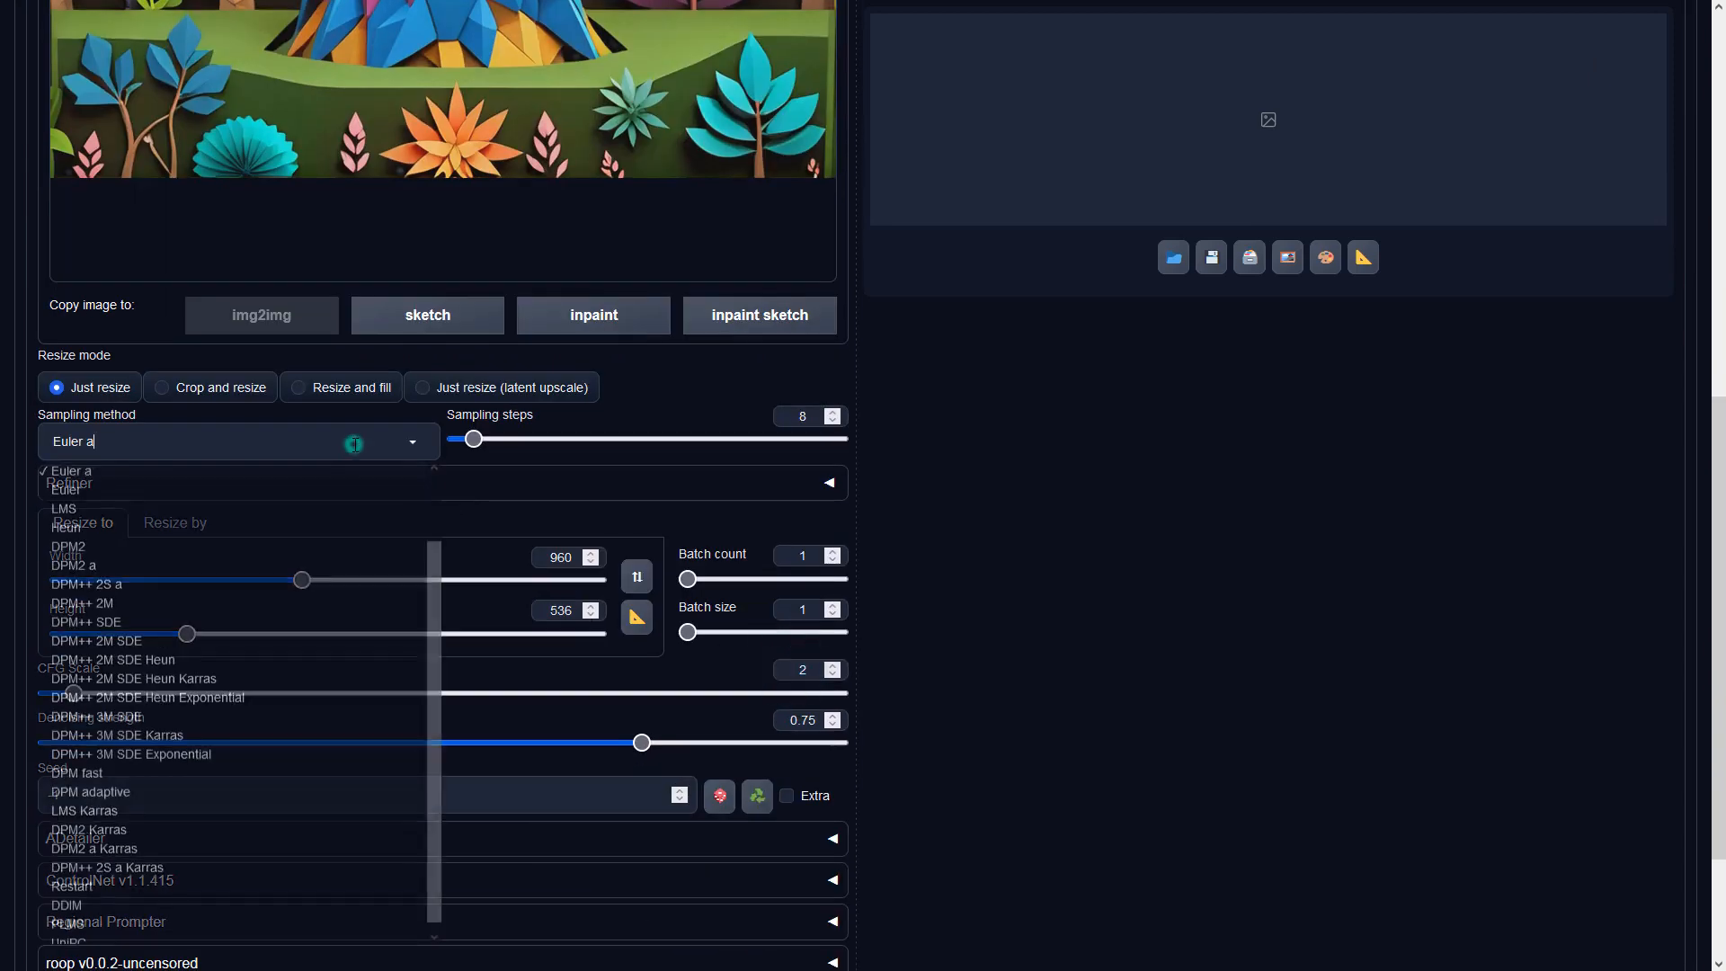
left_click(149, 622)
Generate an img2img variation of the mountain image and inspect the result enlarged.
scroll(1007, 473, "up", 8)
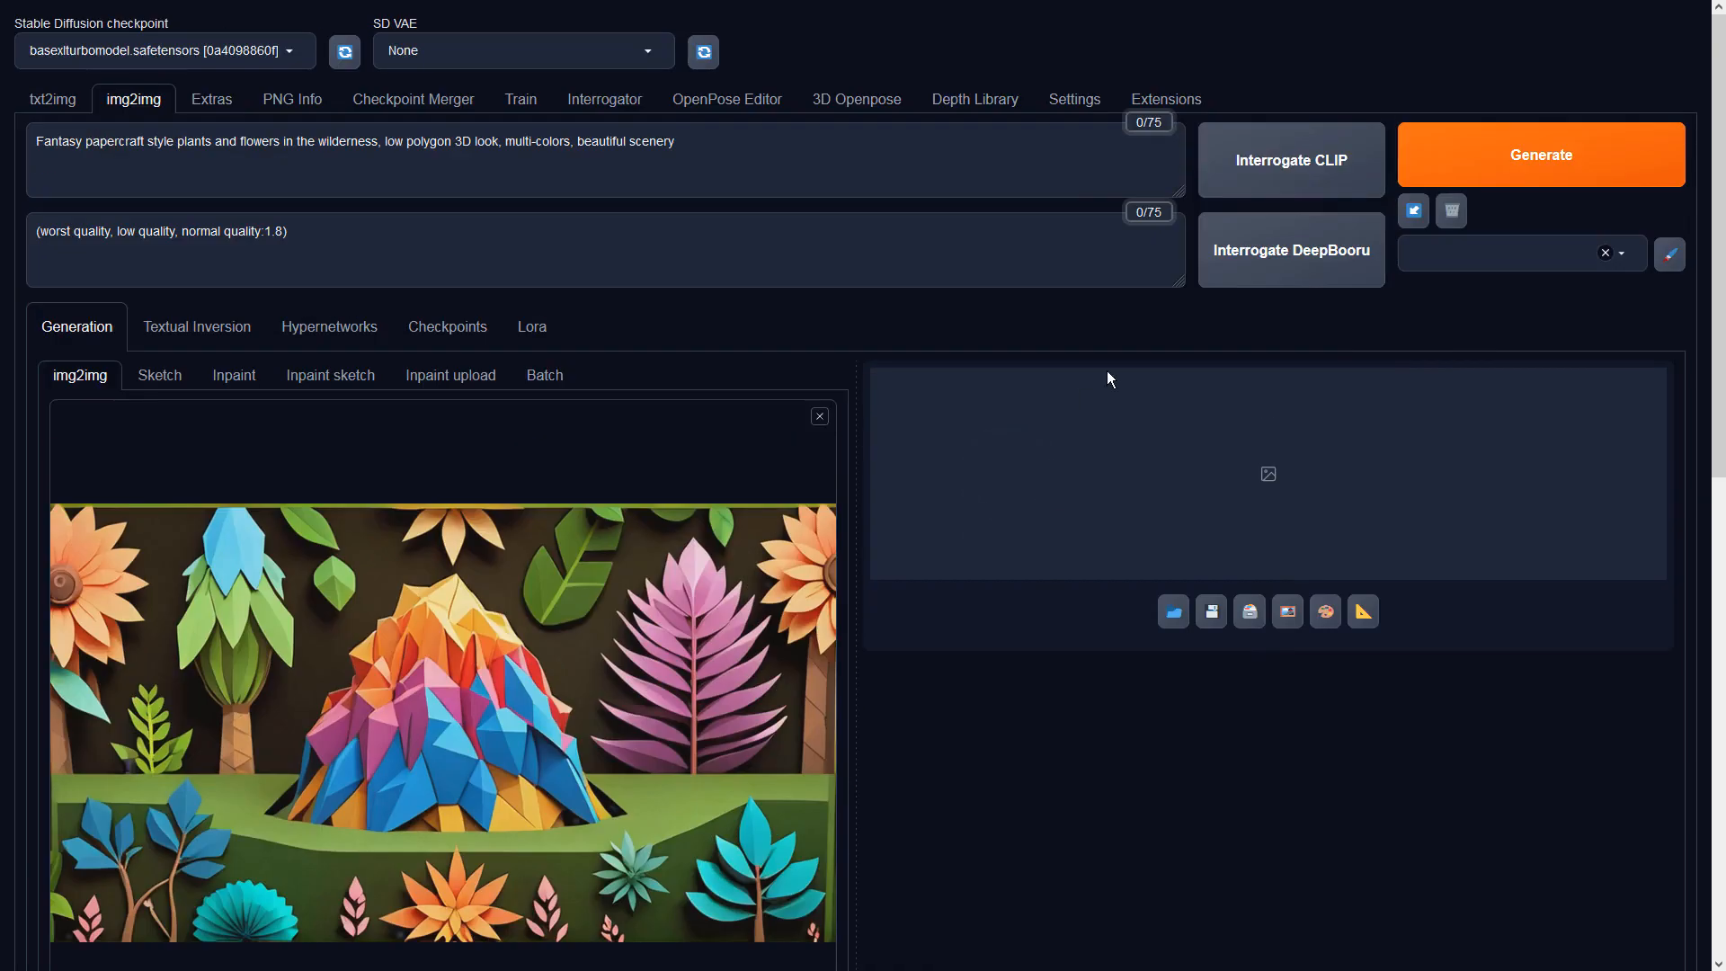
left_click(1461, 158)
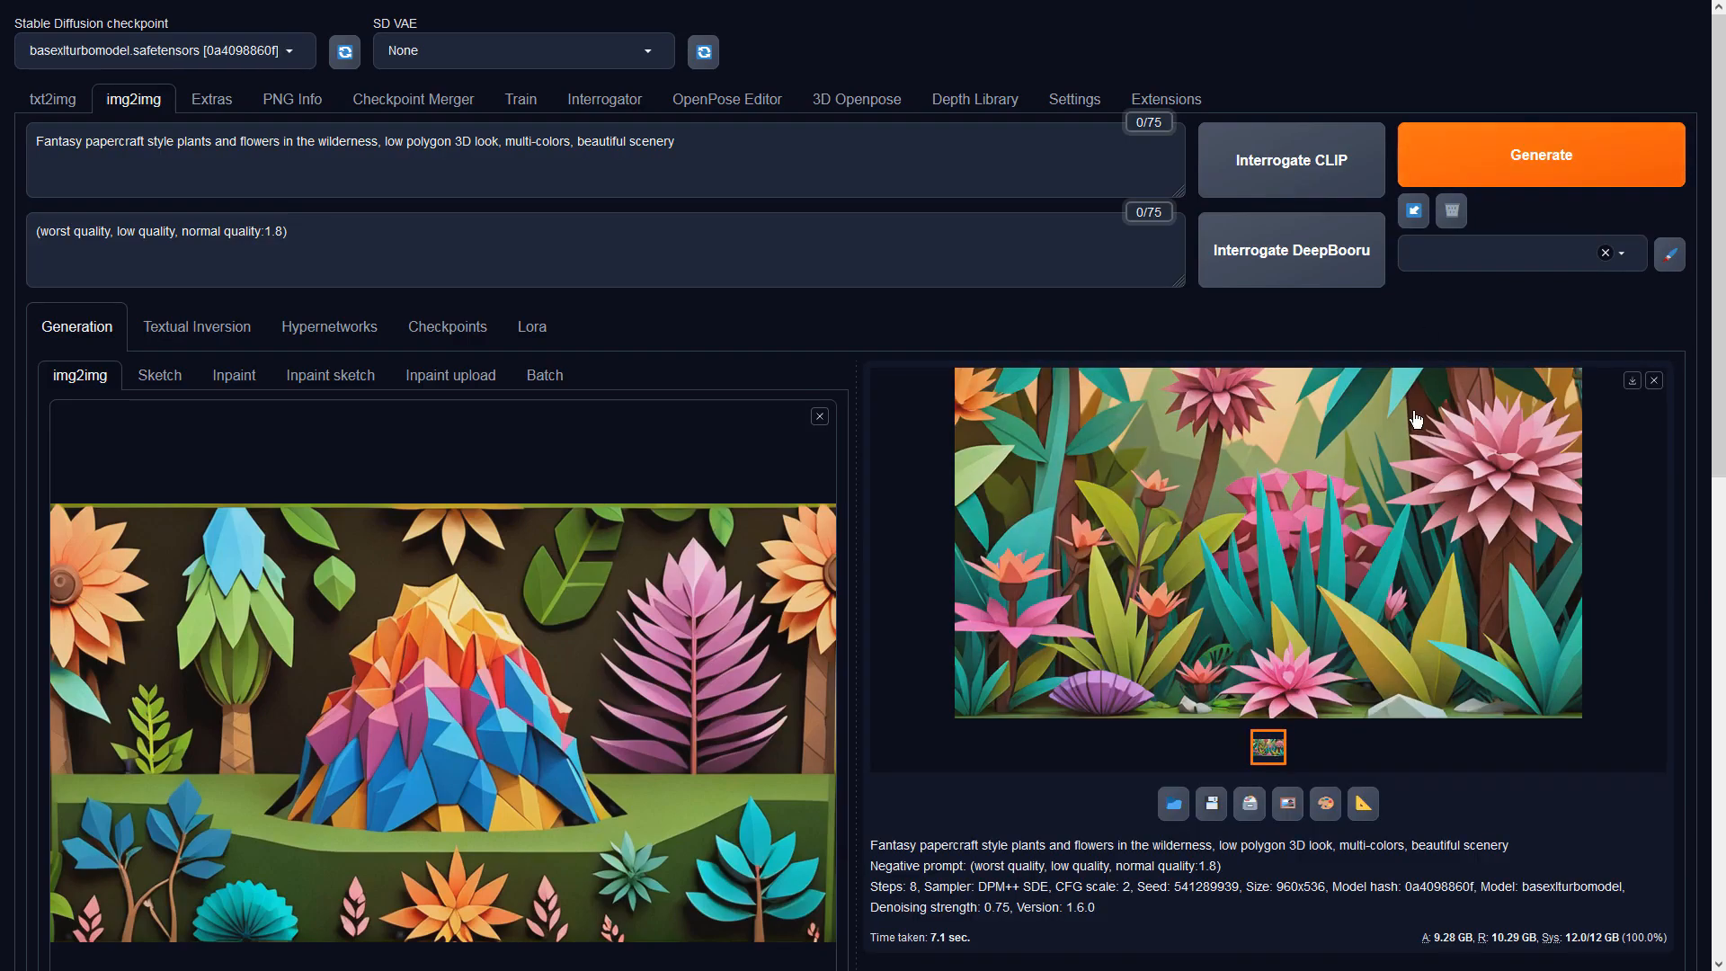
left_click(1416, 420)
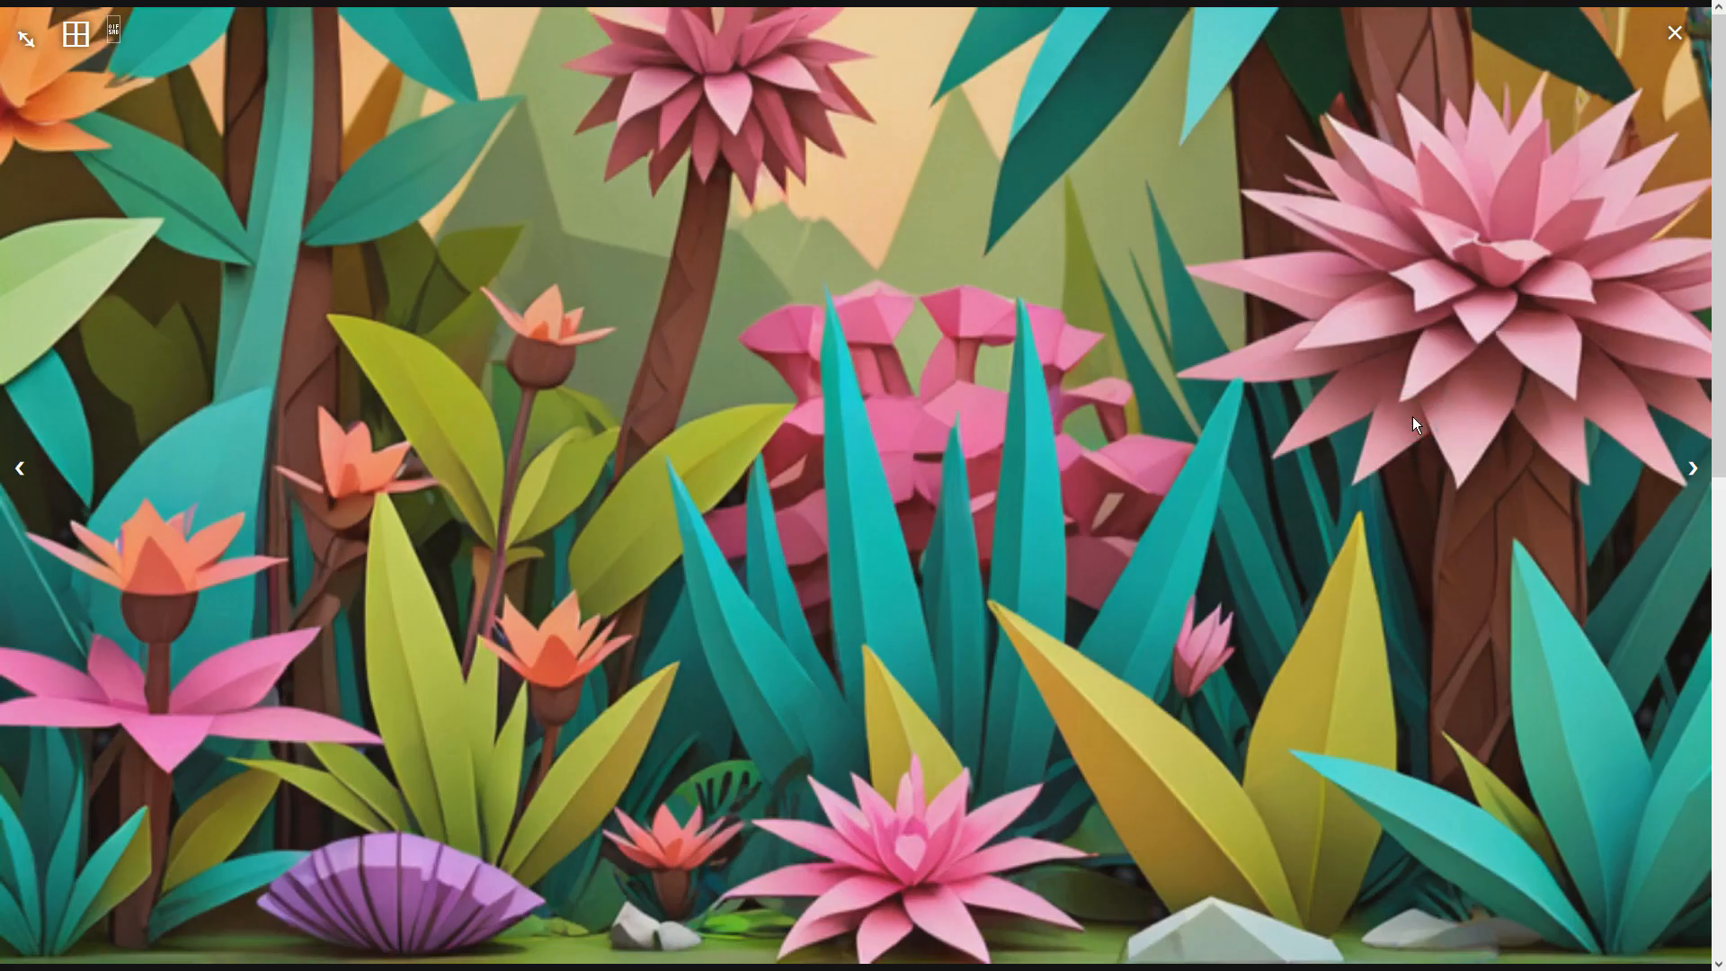
left_click(1414, 418)
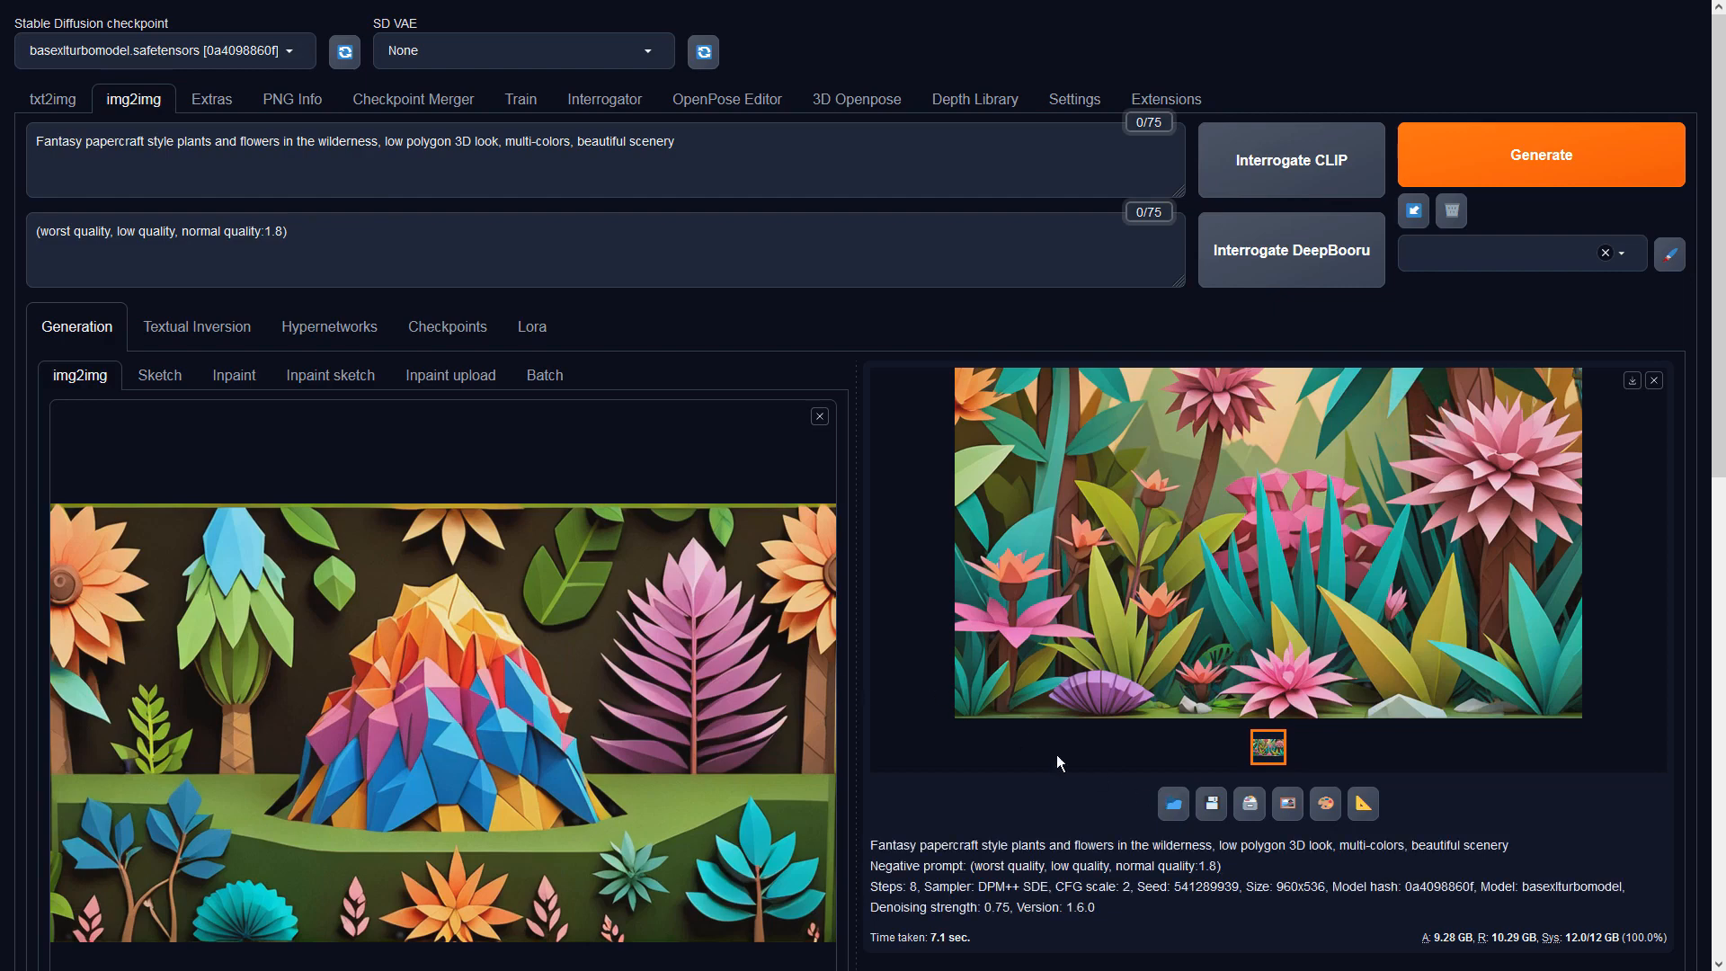
Use the pink-flower jungle result as the img2img source image and generate a variation of it.
scroll(1056, 754, "down", 4)
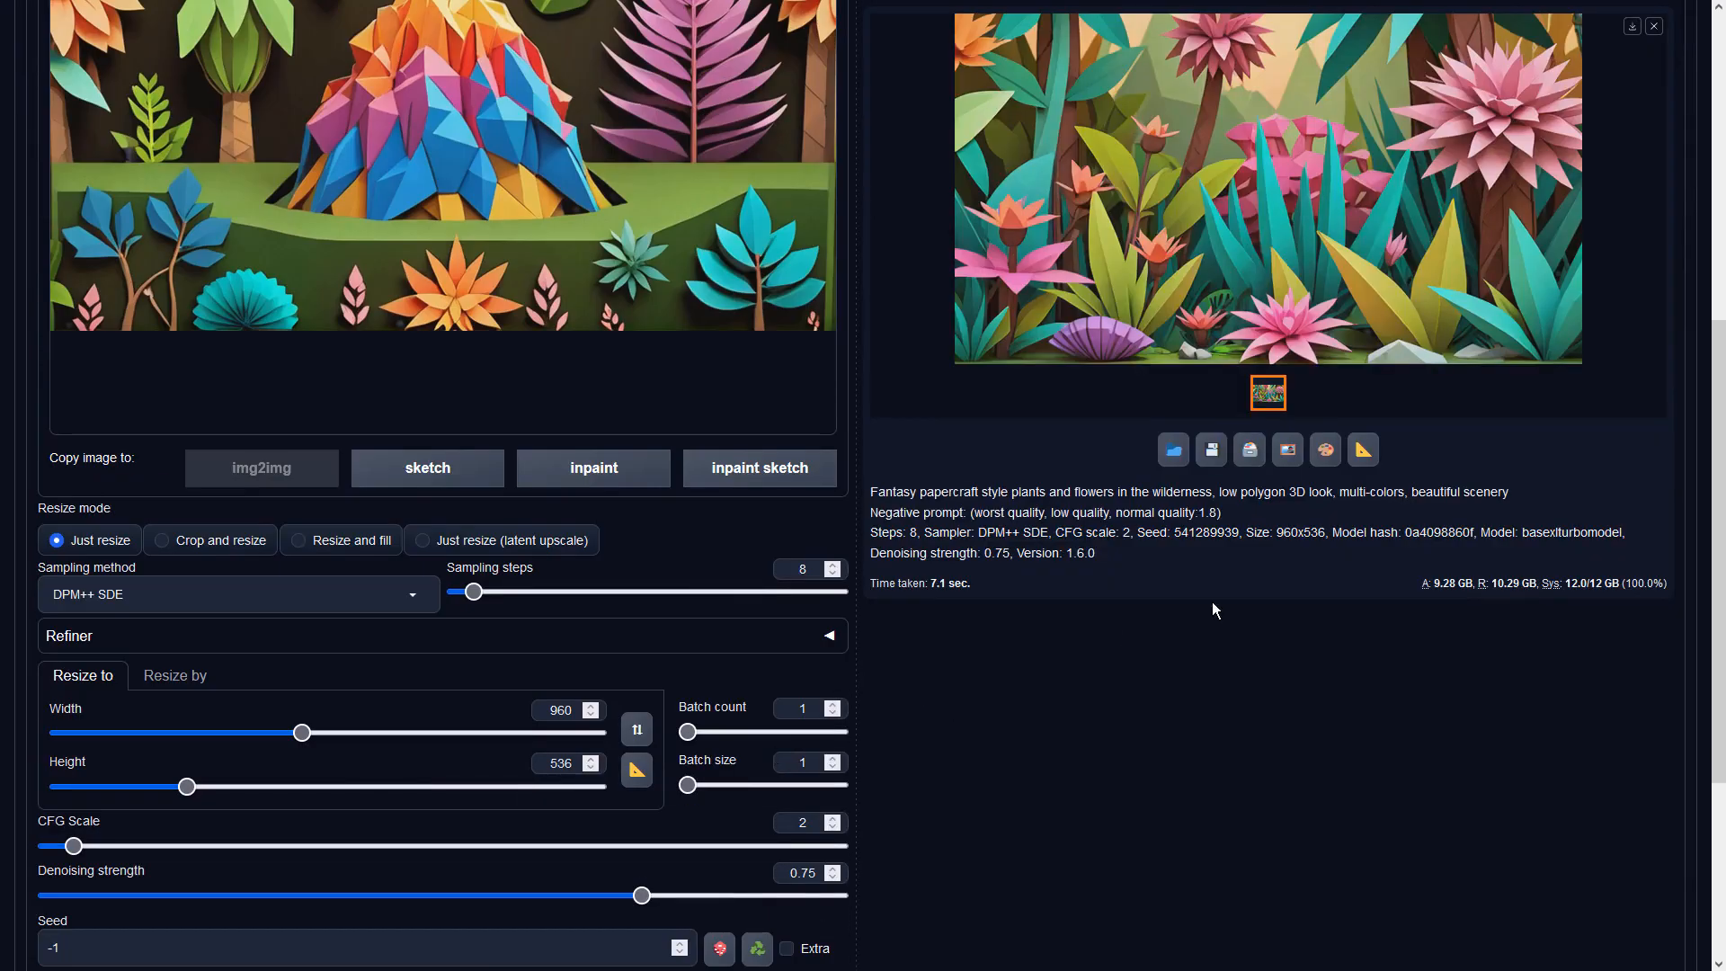
scroll(1212, 601, "up", 4)
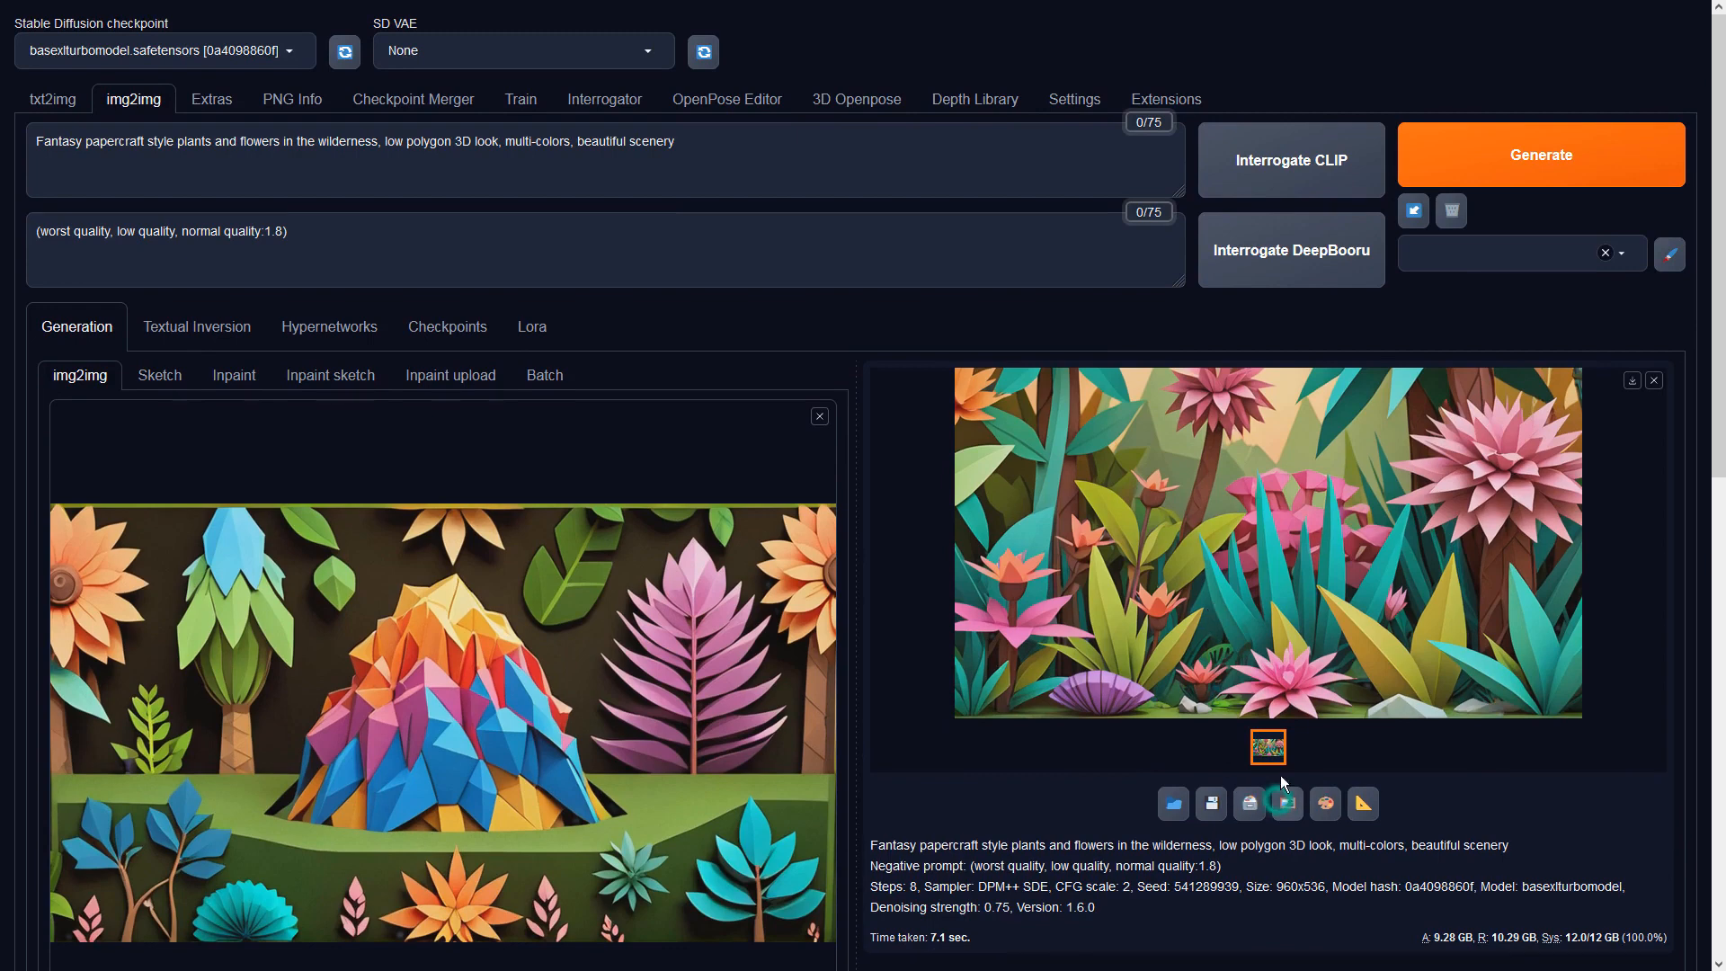
left_click_drag(880, 599, 823, 585)
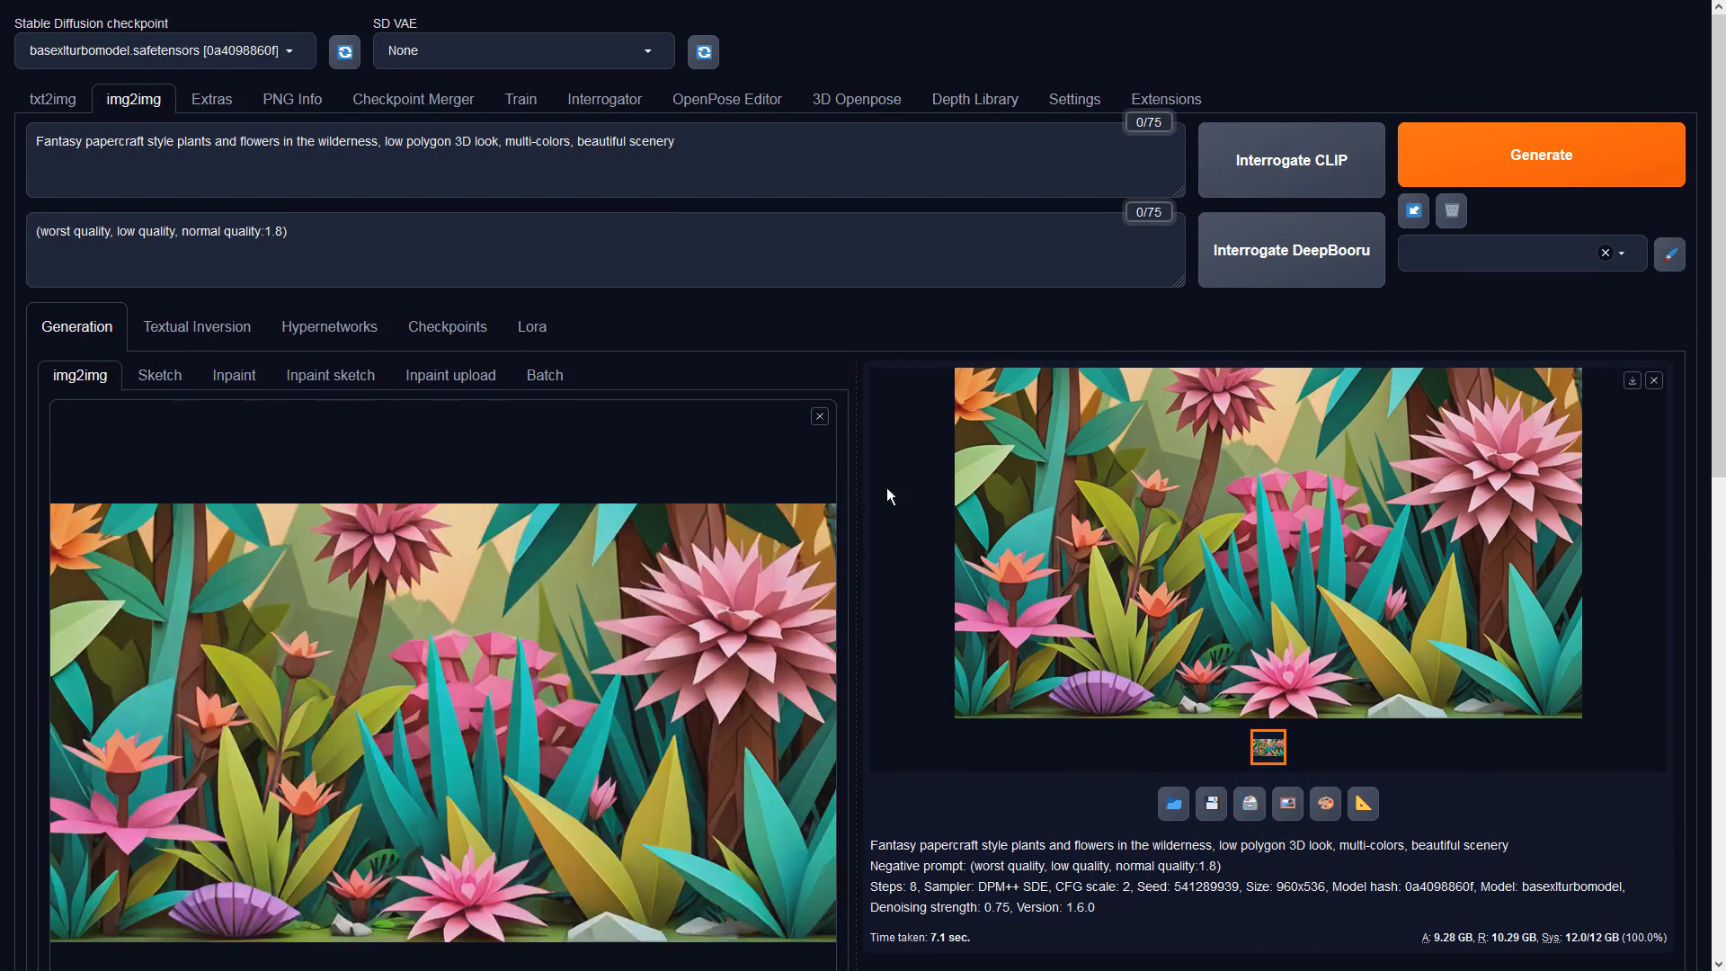
left_click(1495, 162)
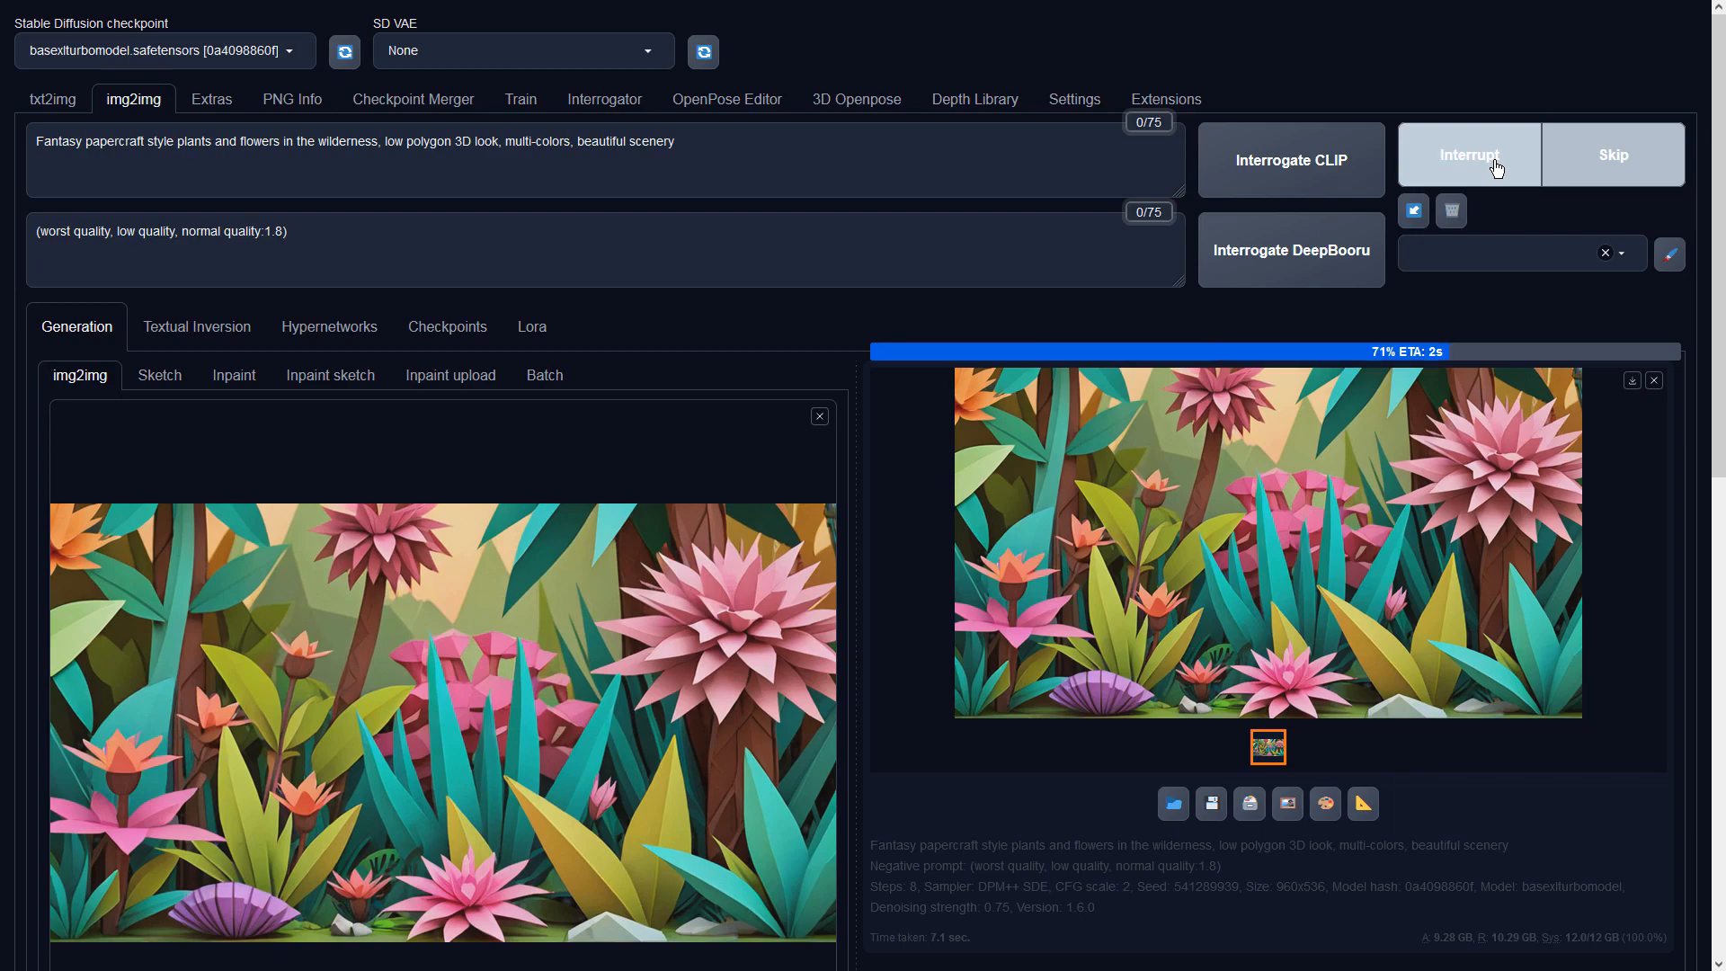
left_click(1423, 459)
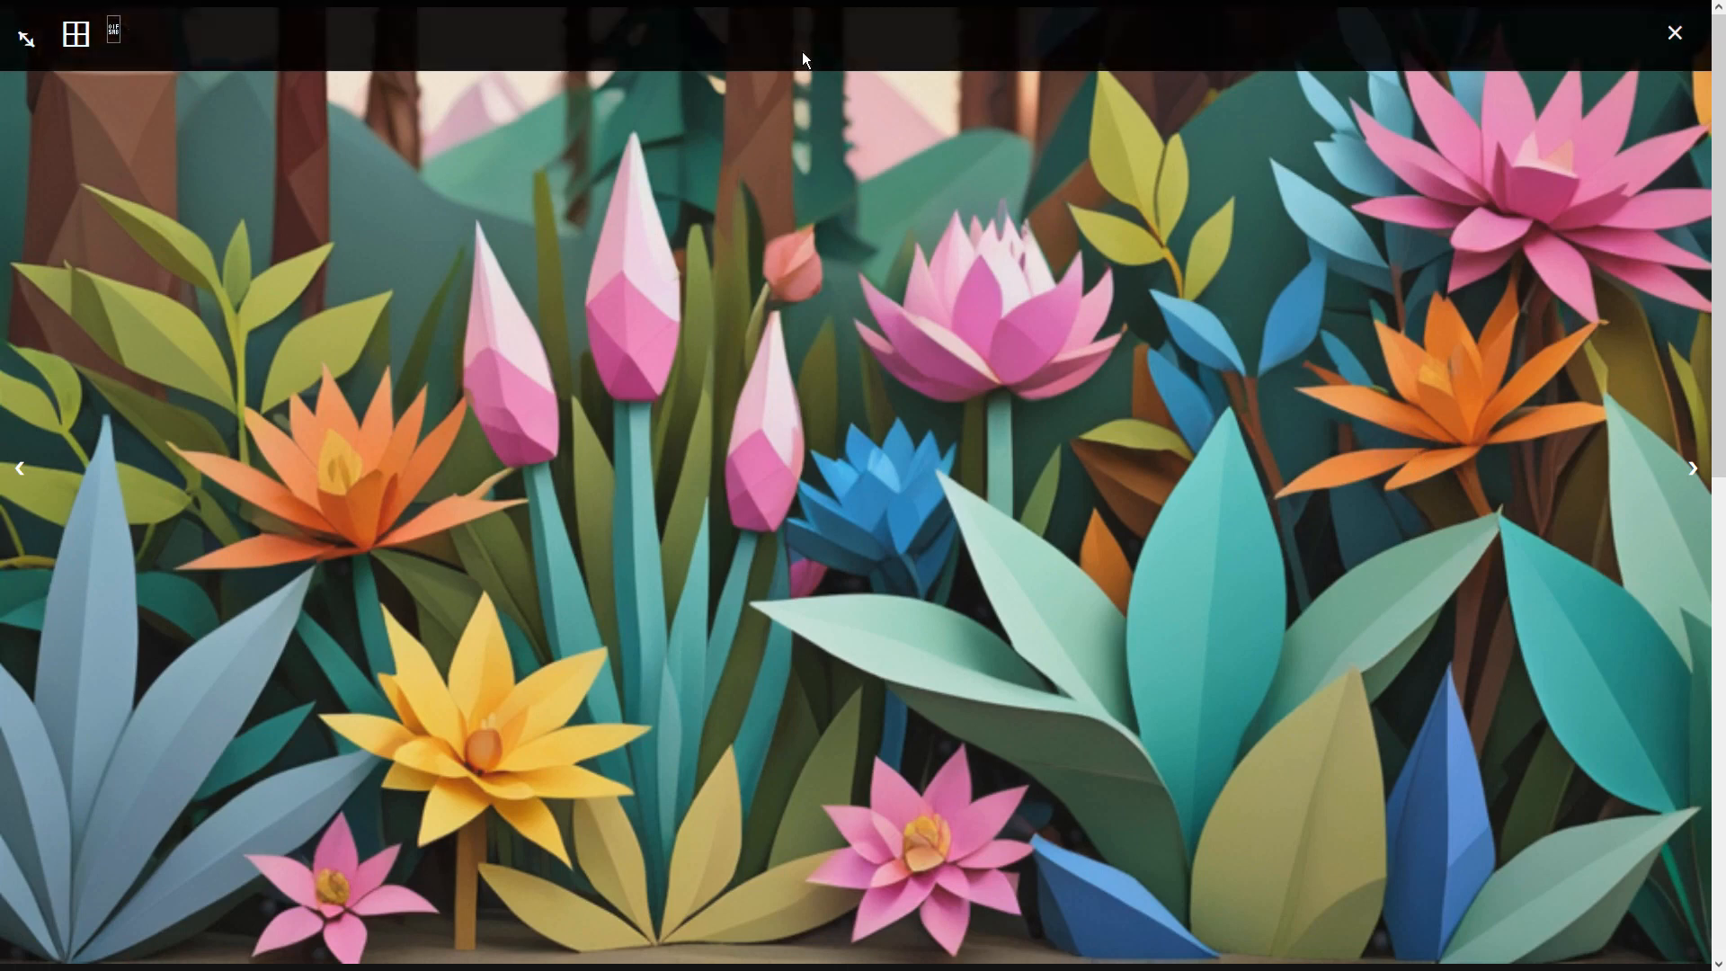
left_click(1118, 328)
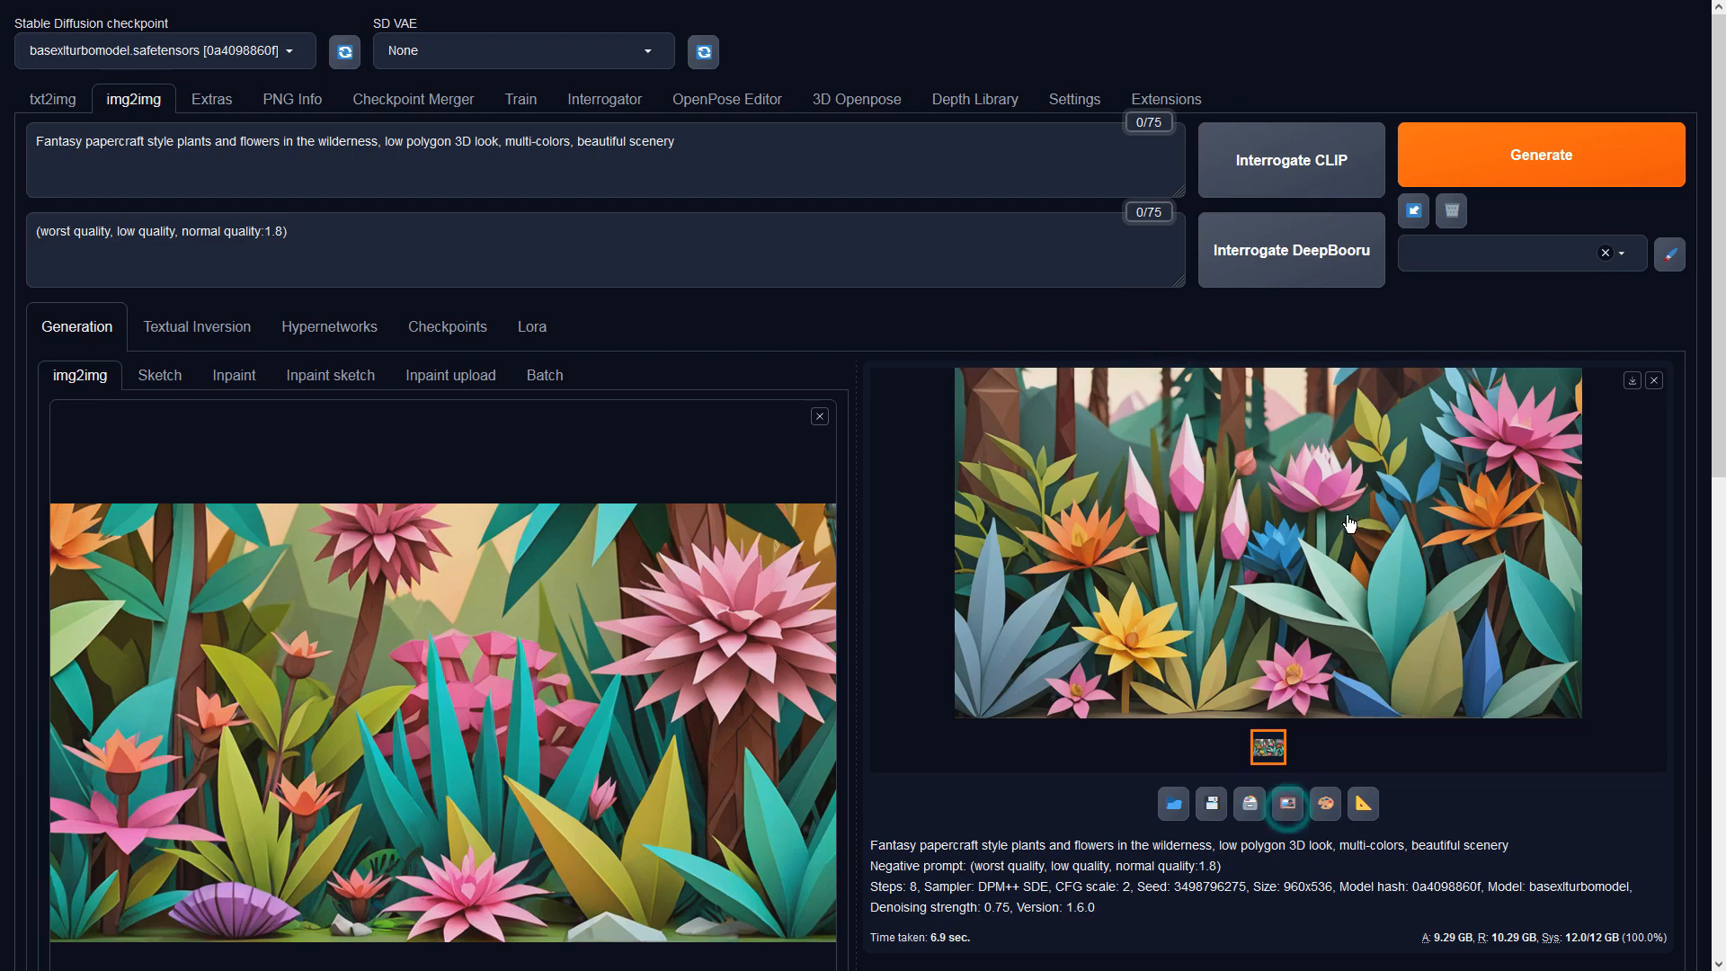
Send the garden result with the pink tulip buds to img2img and generate another variation from it.
left_click(1289, 816)
left_click(1446, 171)
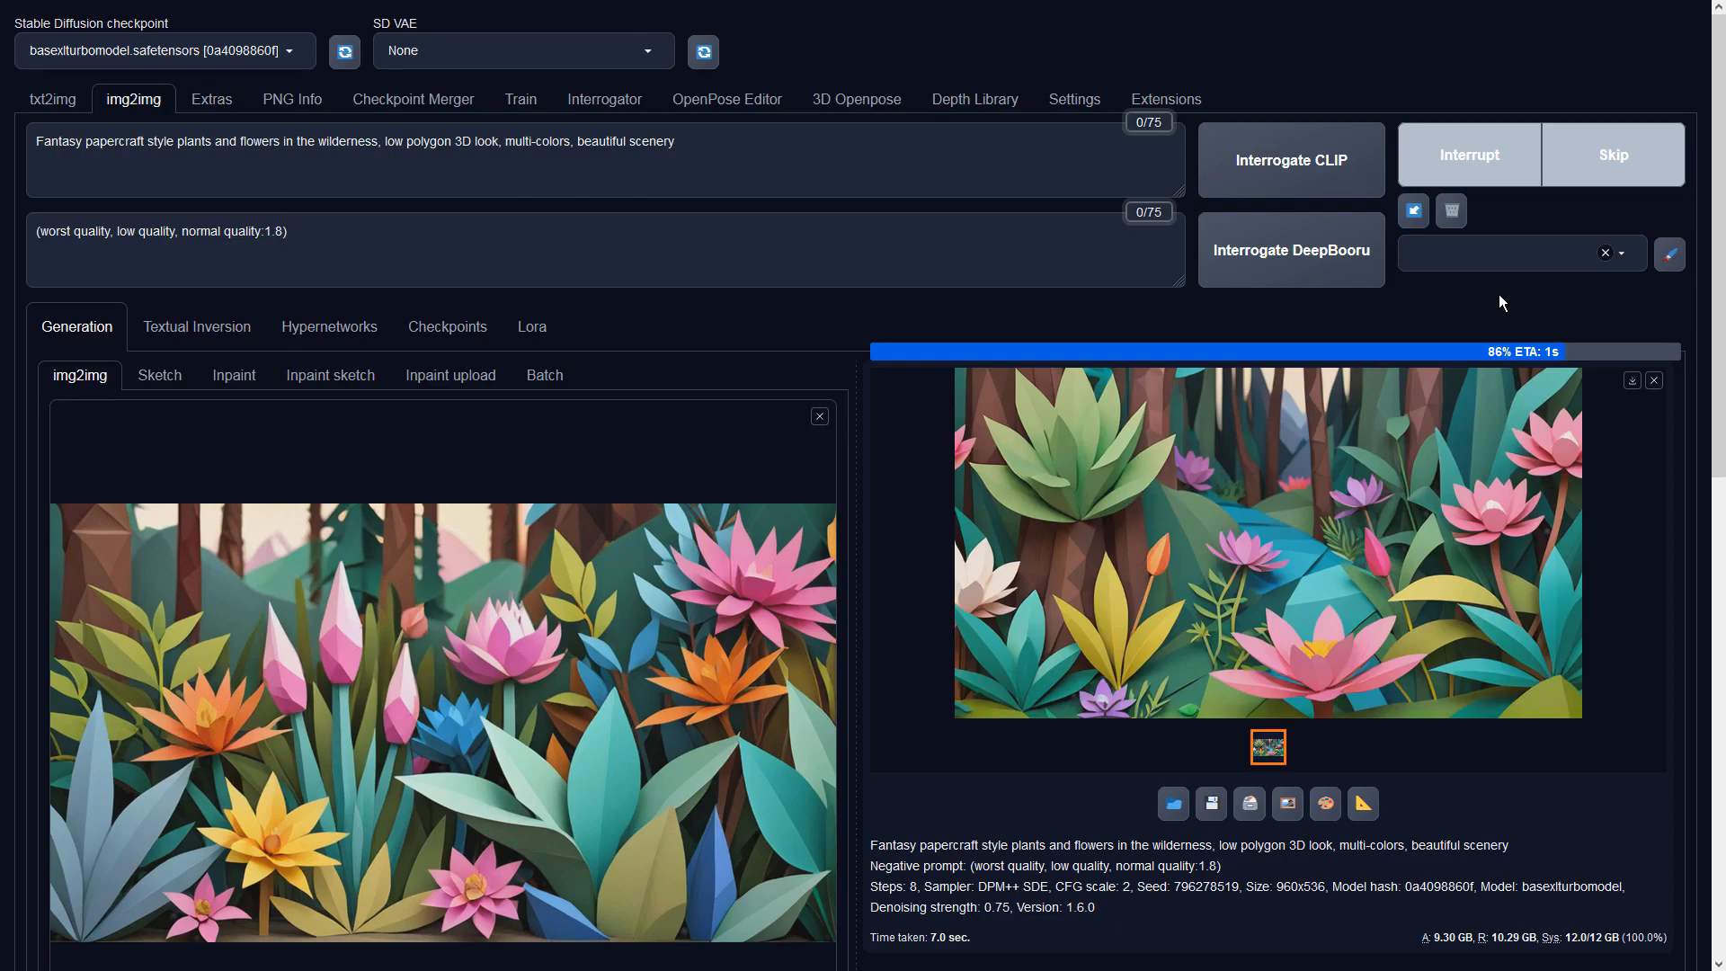
left_click(1478, 509)
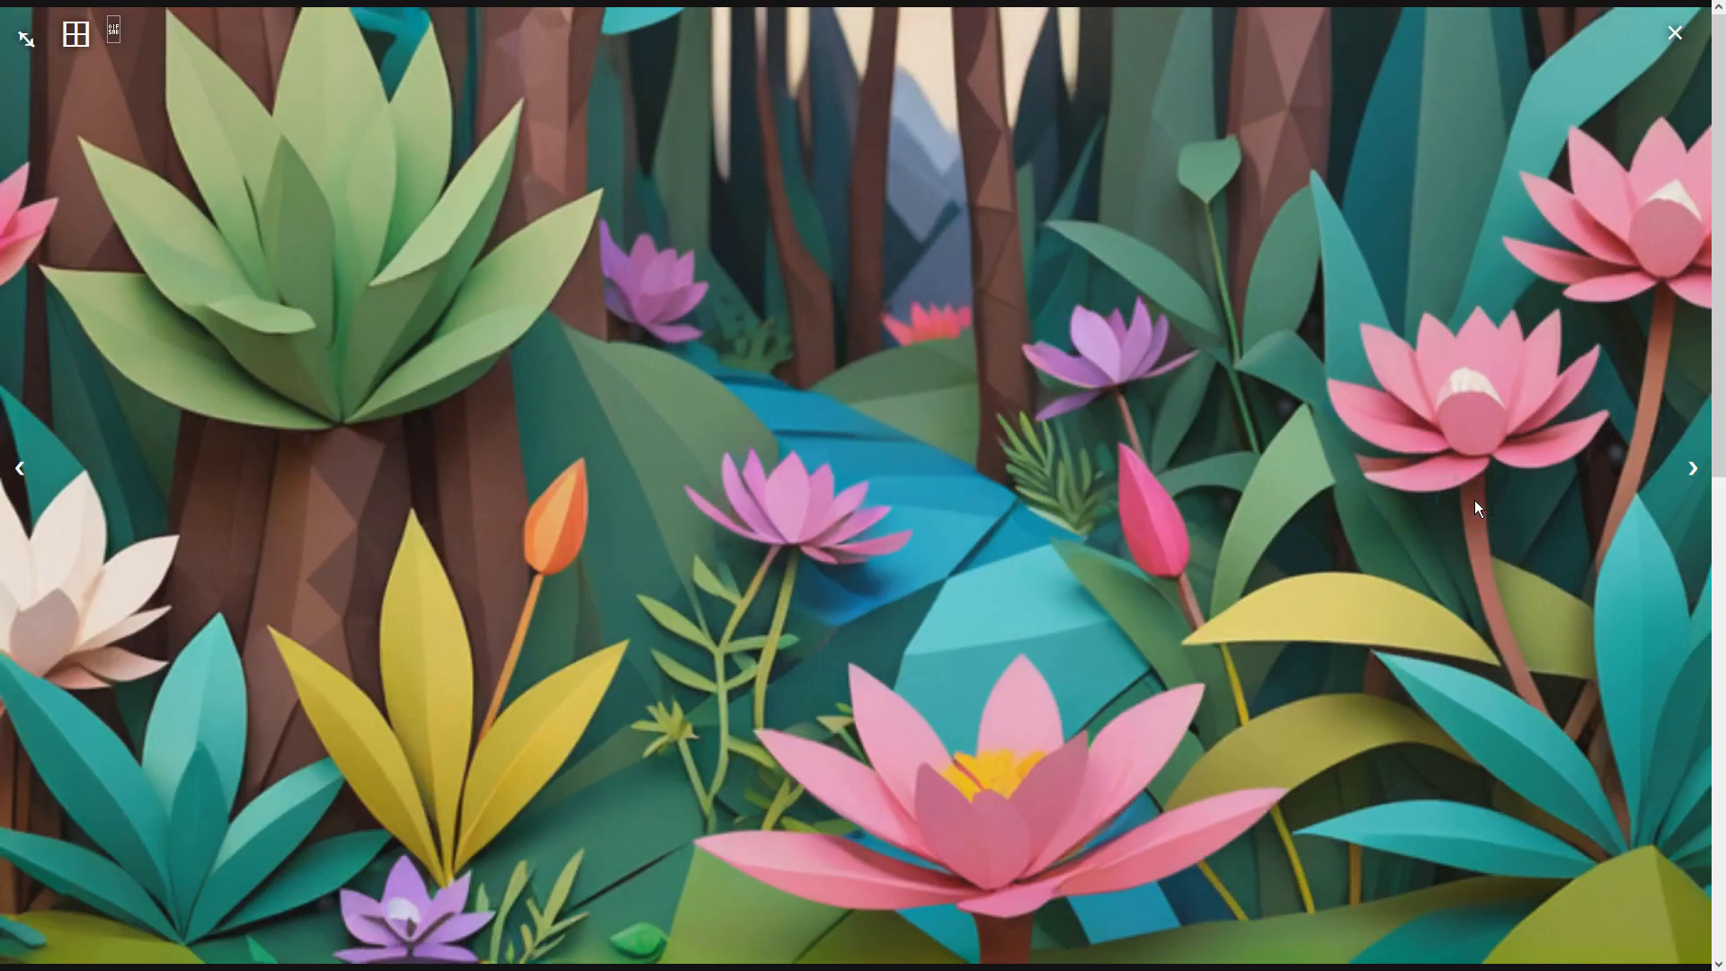
left_click(1475, 500)
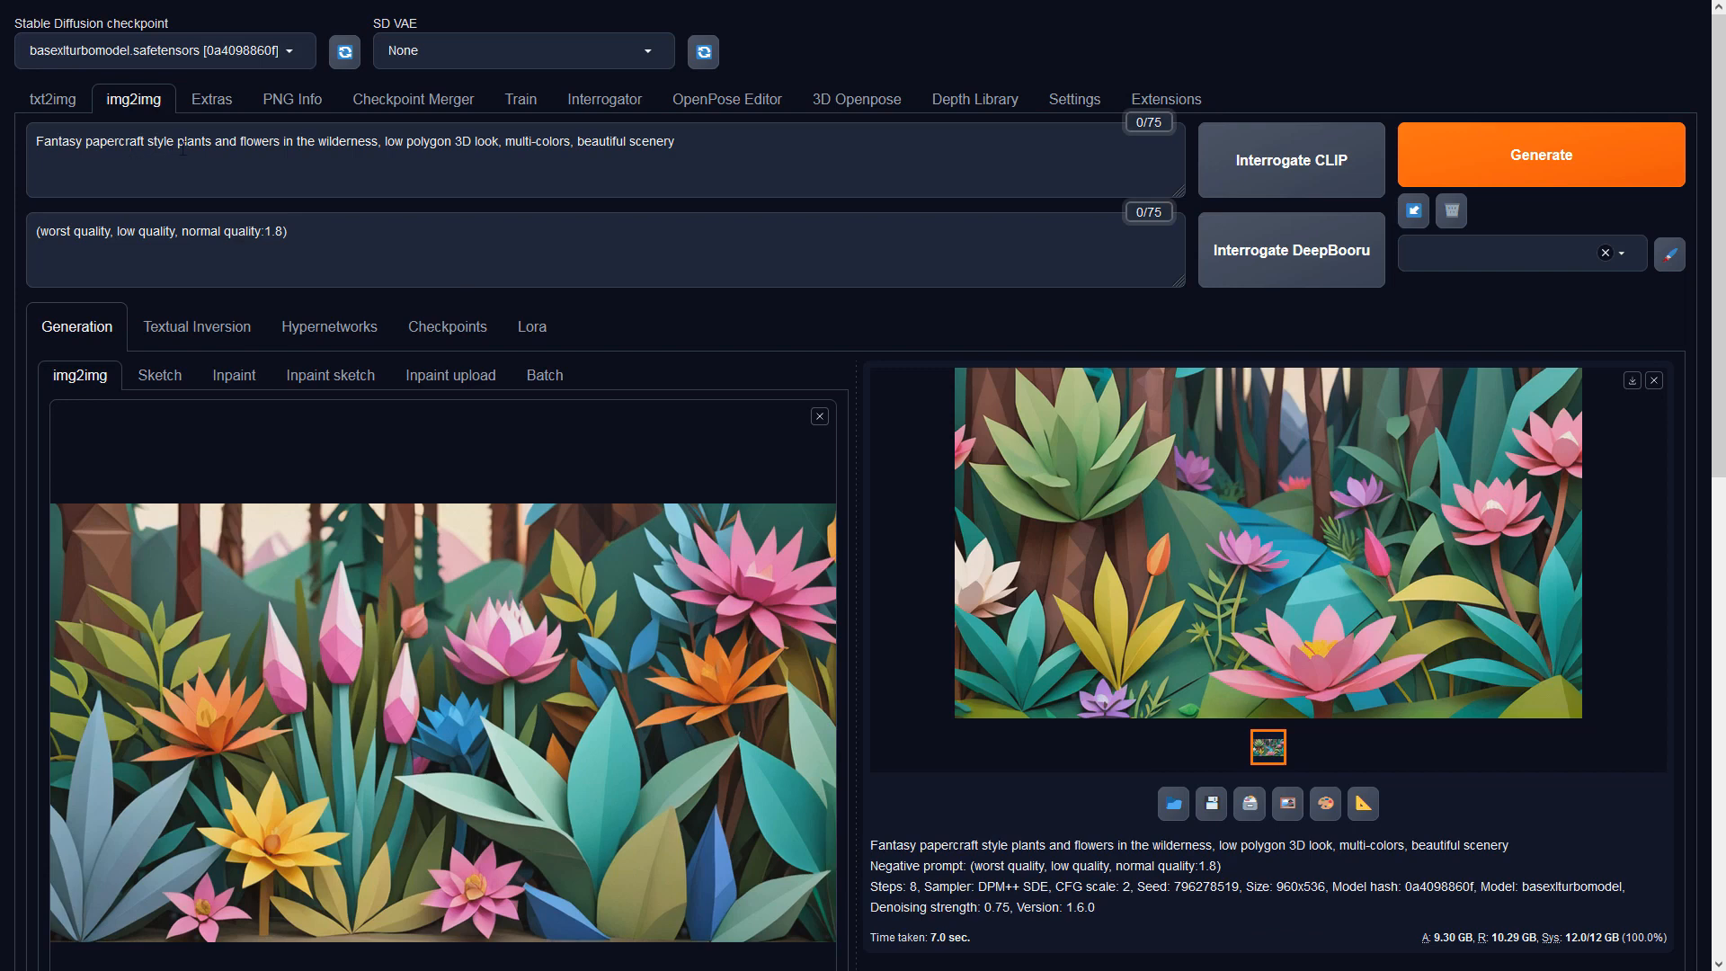
In the prompt, wrap "Fantasy papercraft style plants and flowers in the wilderness" in parentheses and insert "(mountains in the background)," after it.
left_click(381, 144)
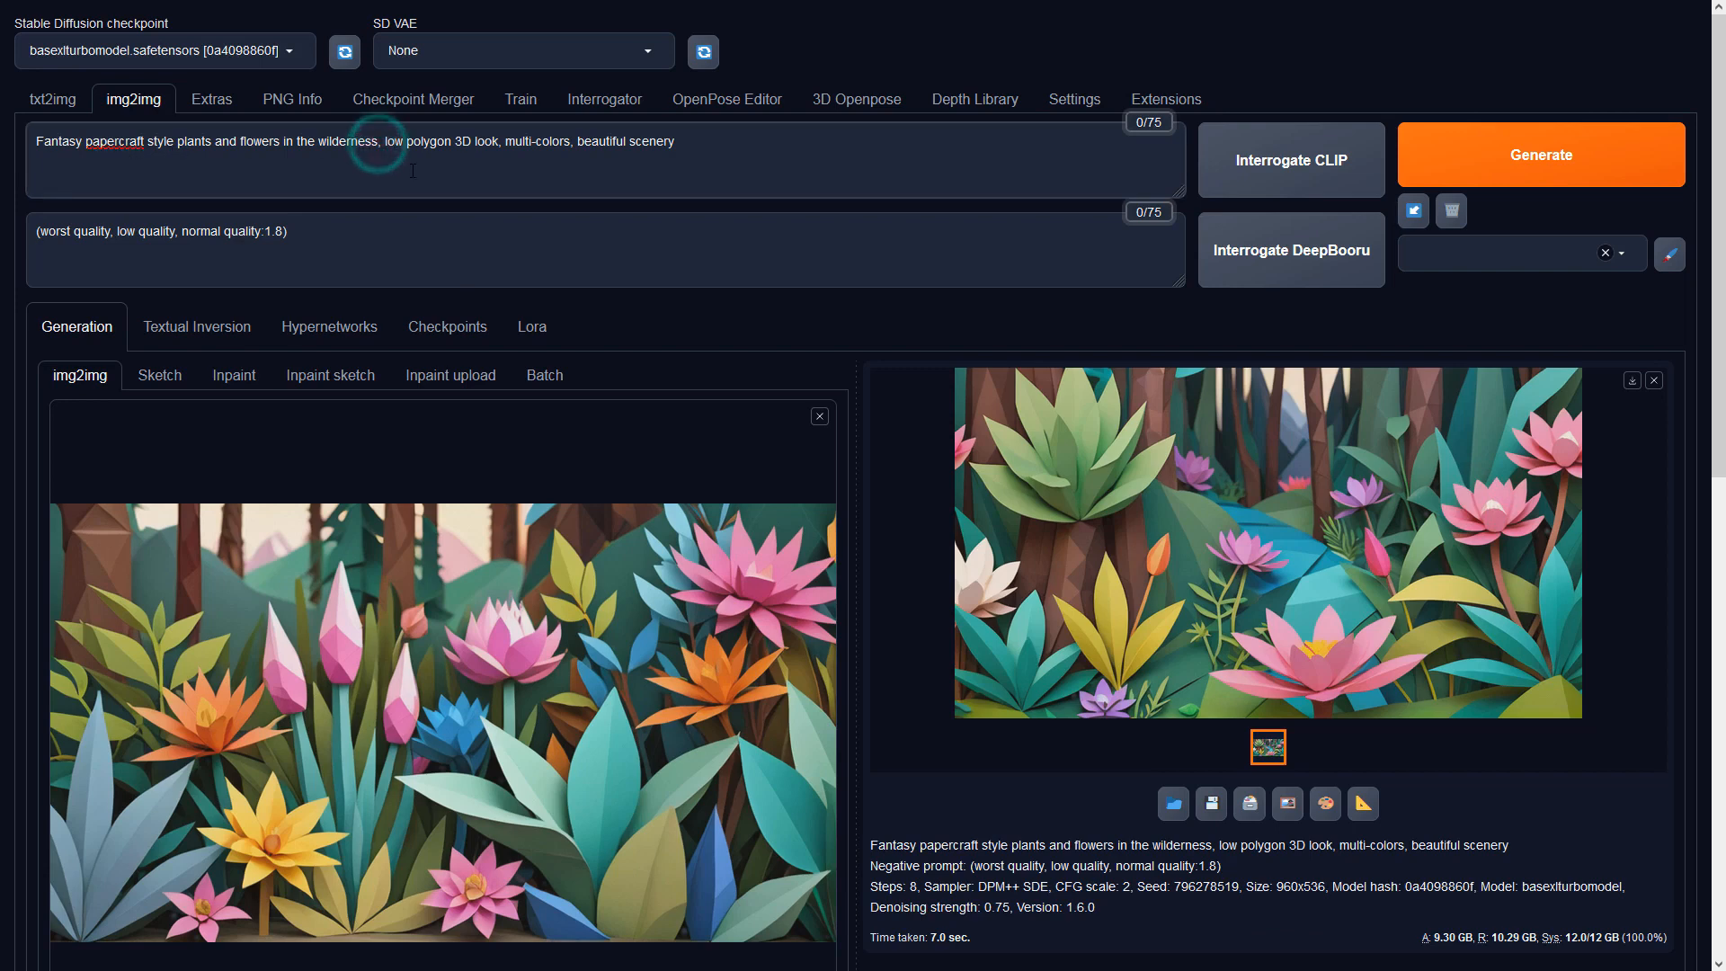
type(")")
type("(")
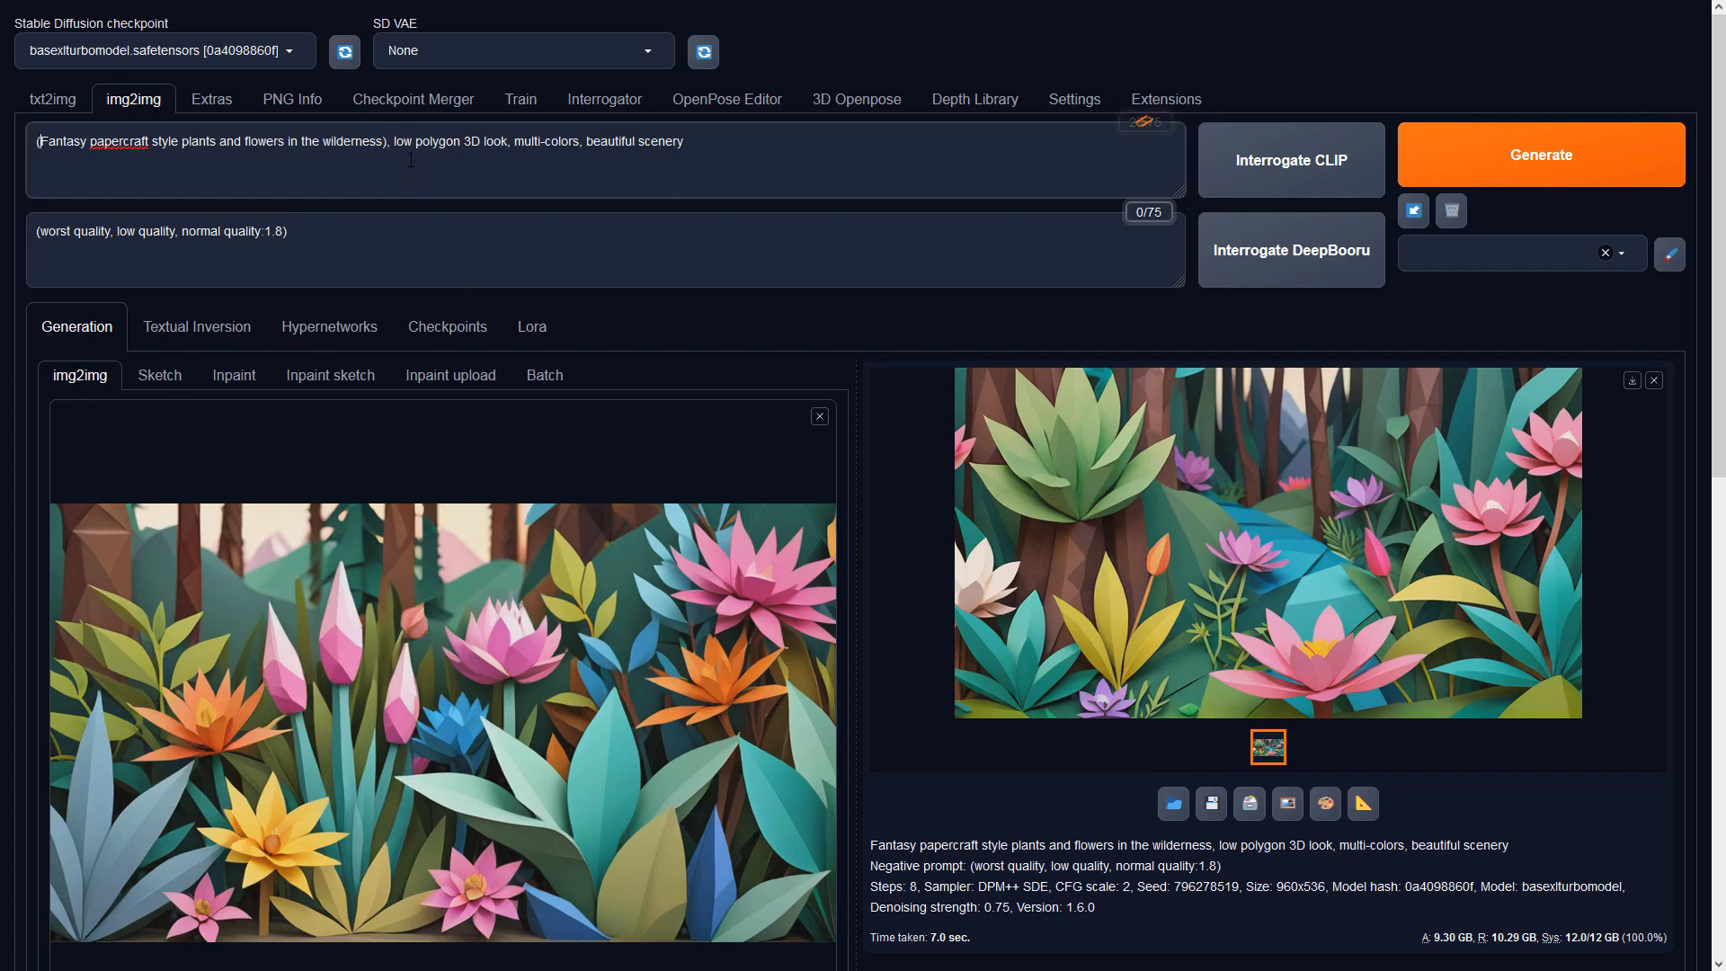
left_click(396, 144)
type("(")
type("mountain")
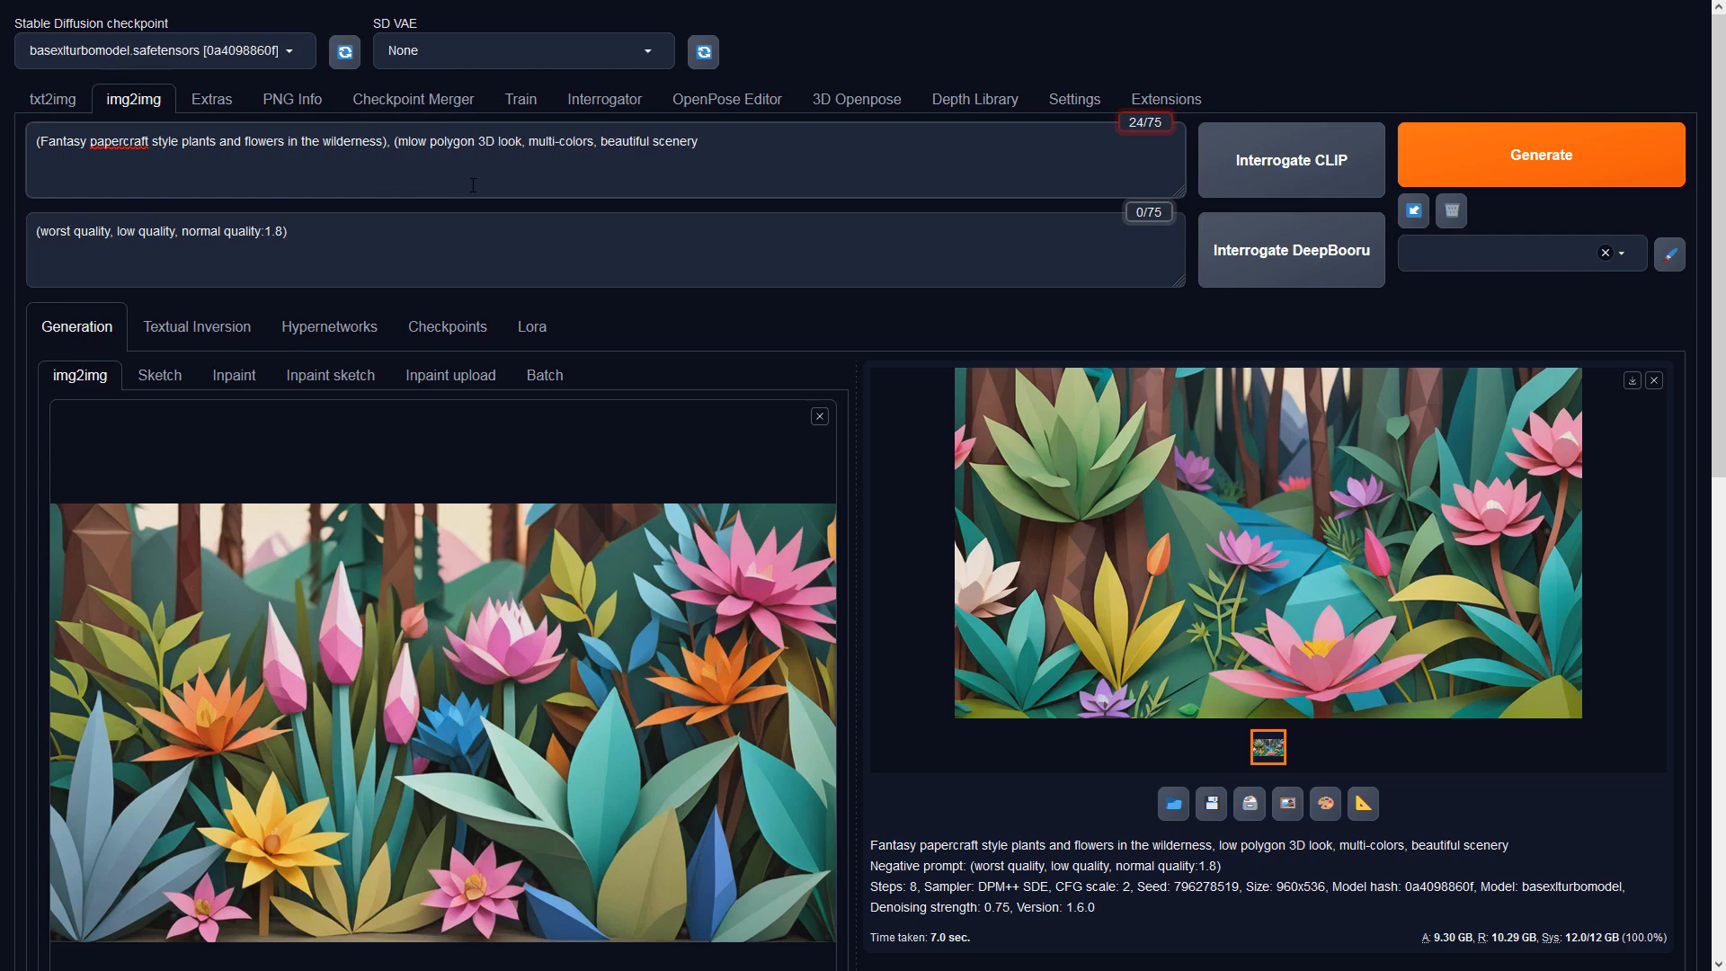
type("s in the ")
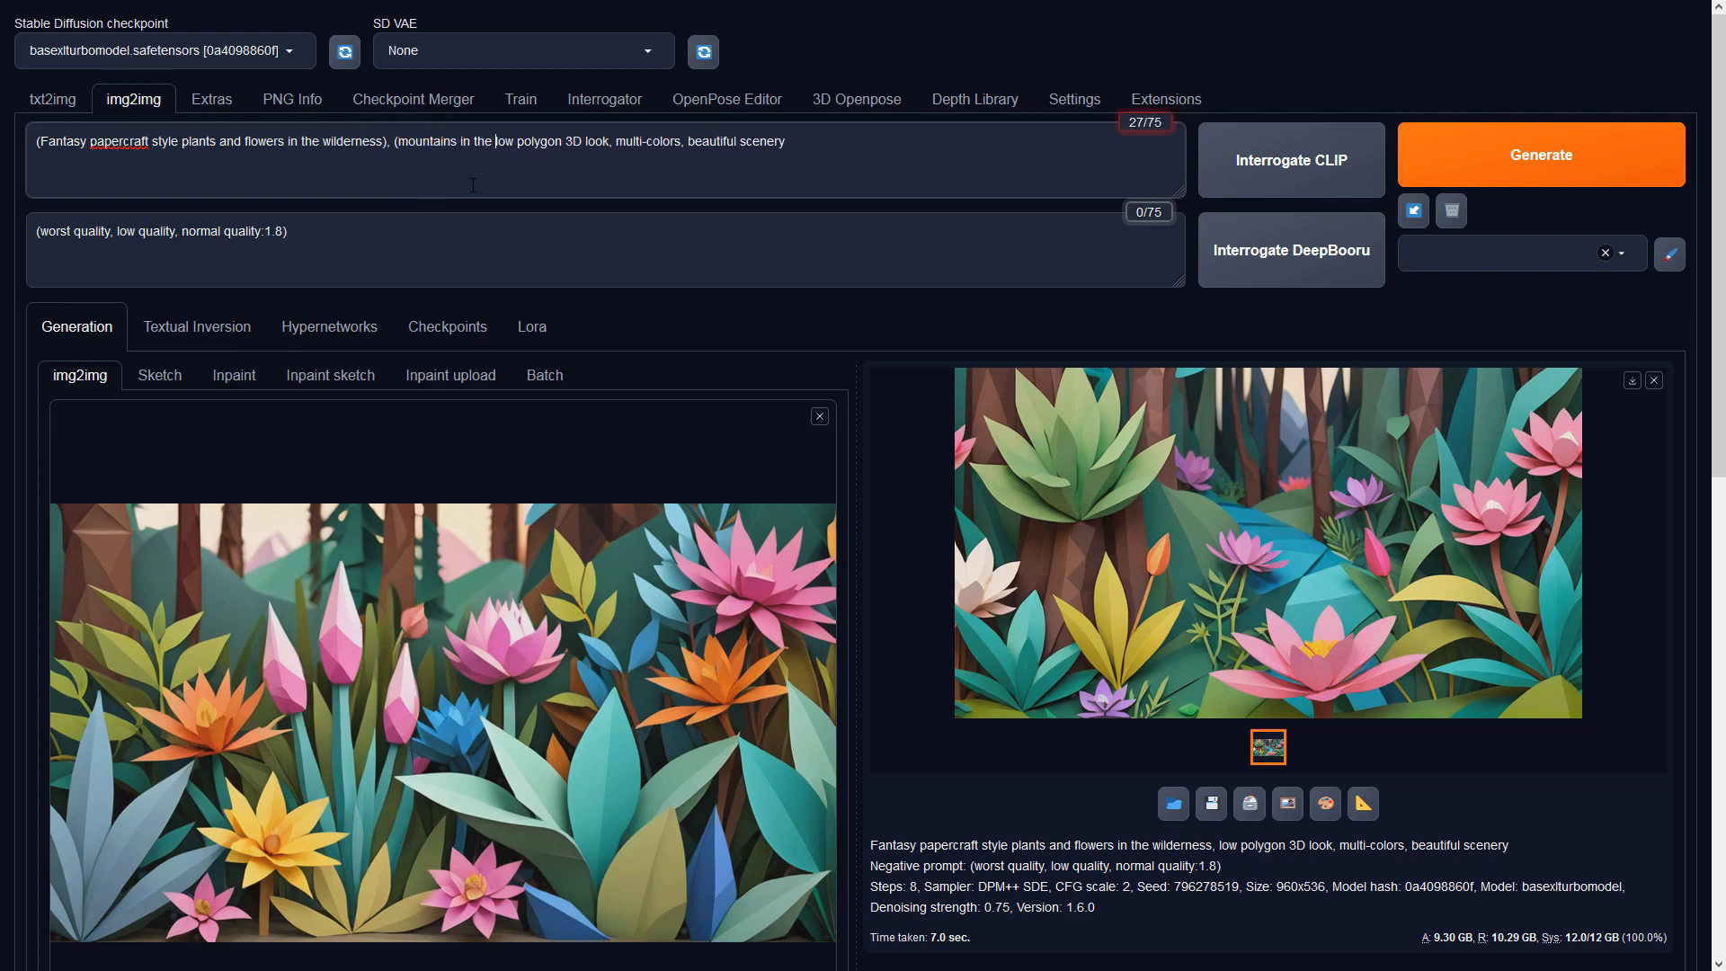
type("background),")
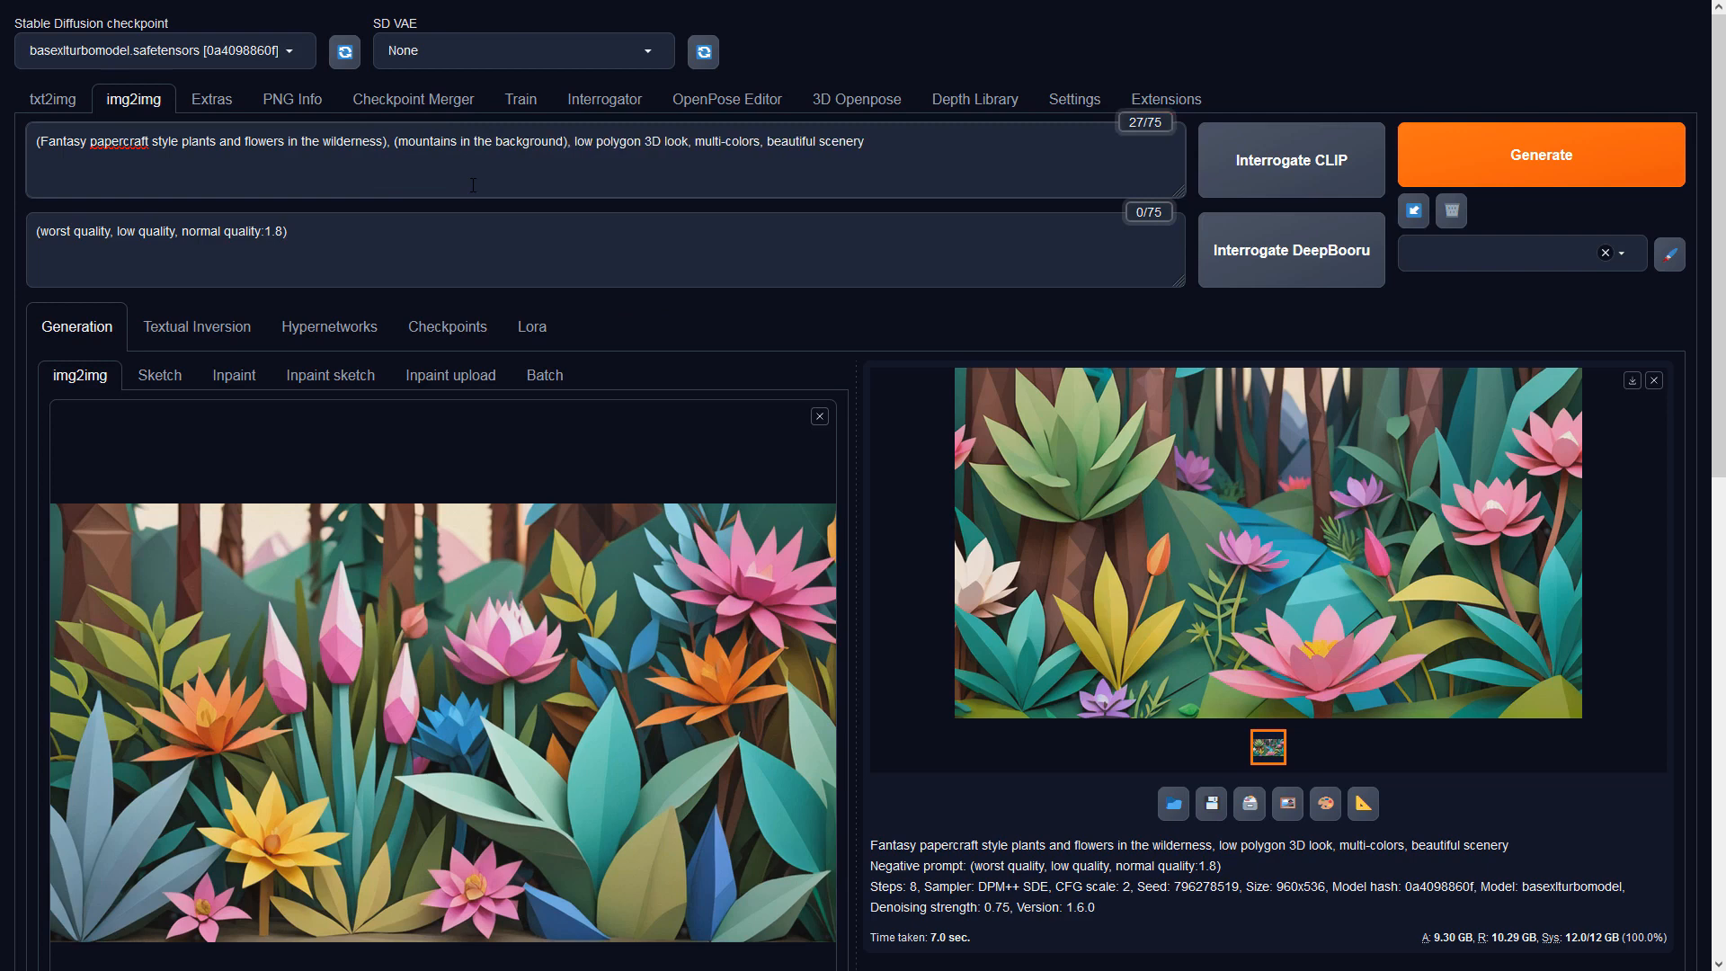
Generate an image with the mountain prompt and inspect the result enlarged.
key("ctrl+Return")
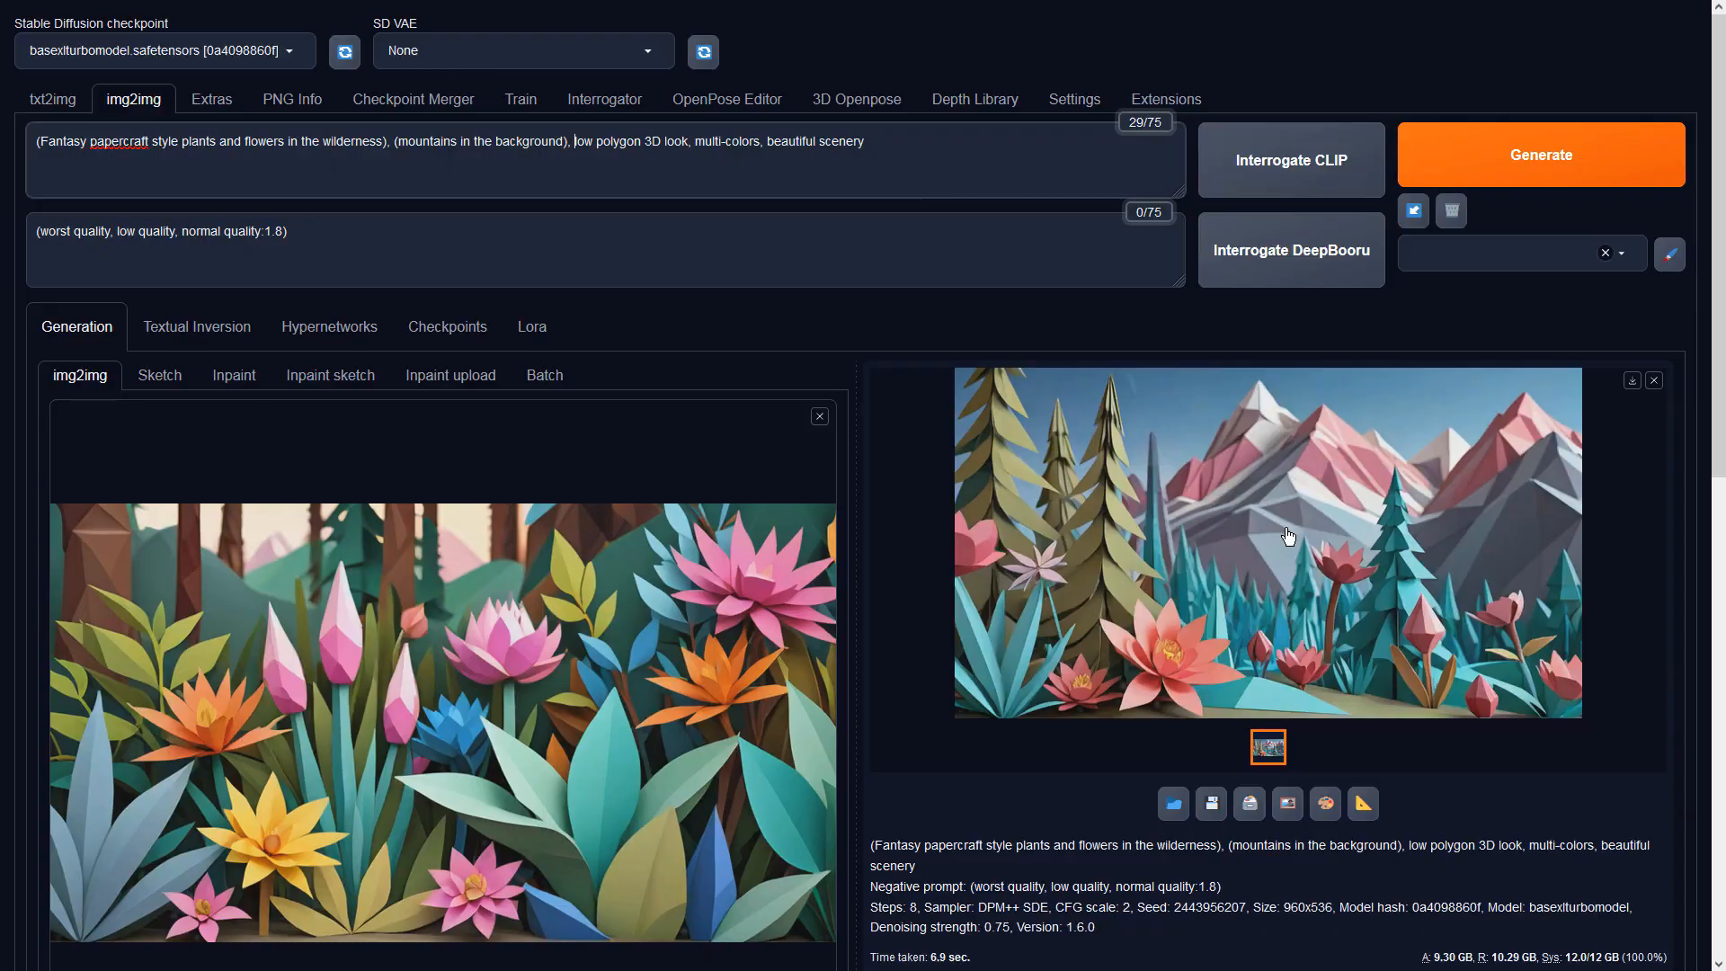
left_click(1289, 537)
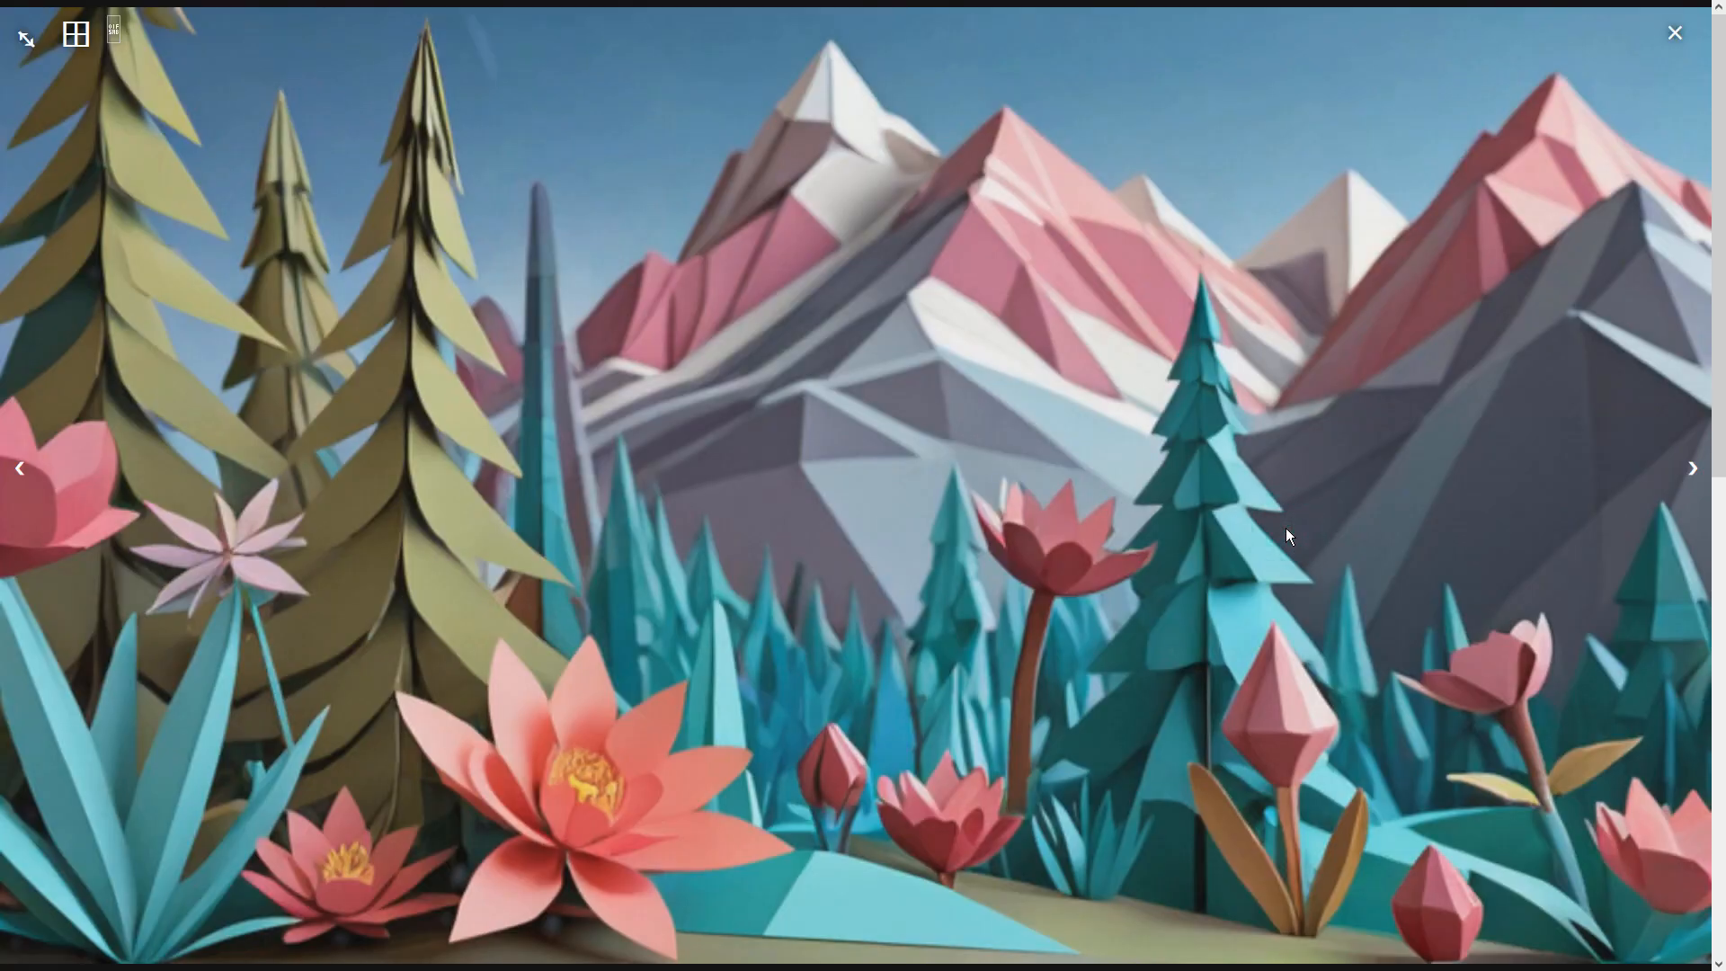
left_click(1286, 531)
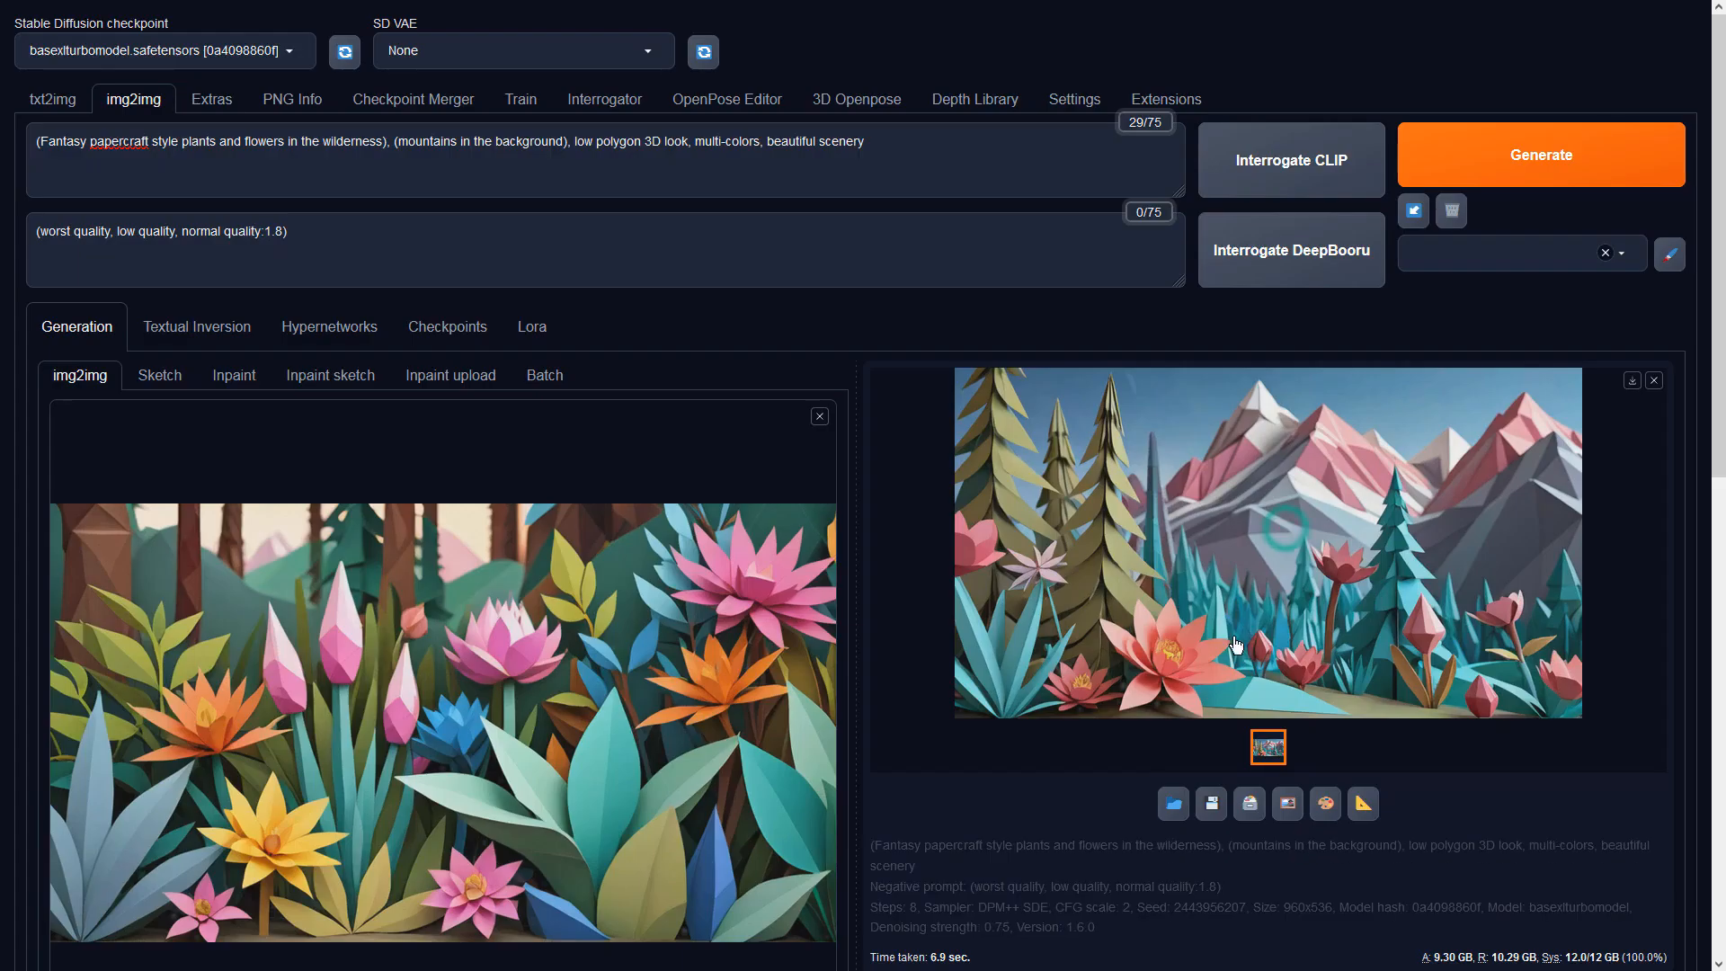
Send the result with the pink mountains and fir trees to img2img and generate a new variation from it.
left_click(1298, 808)
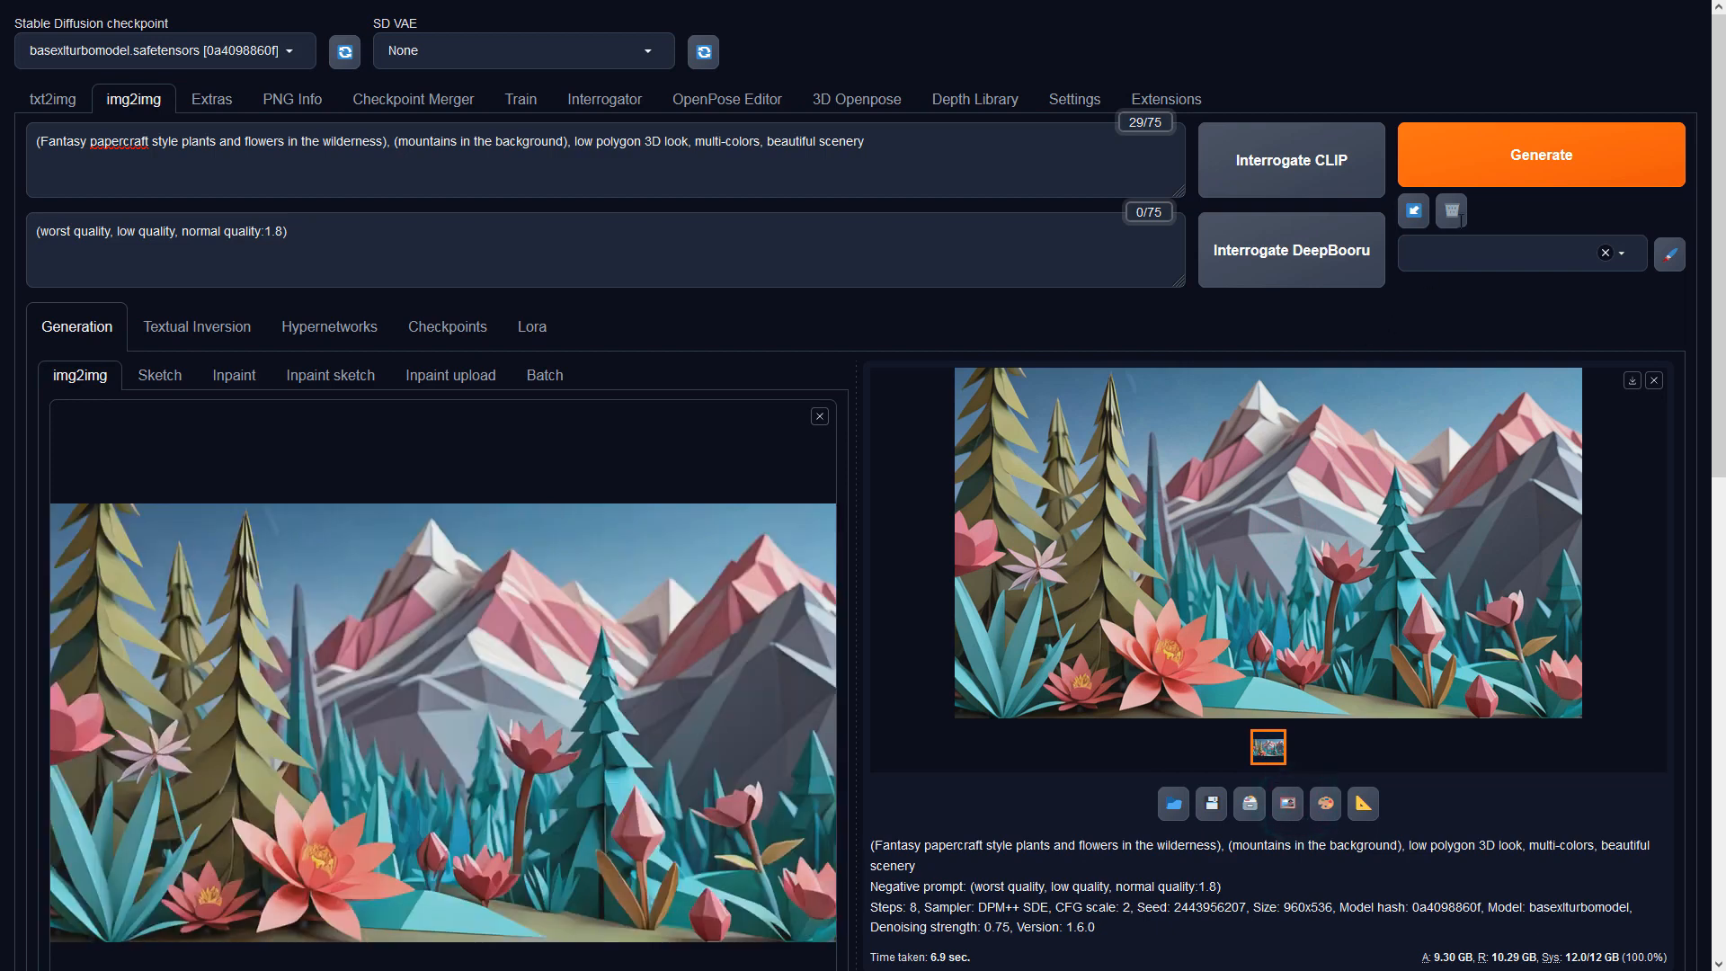
left_click(1495, 167)
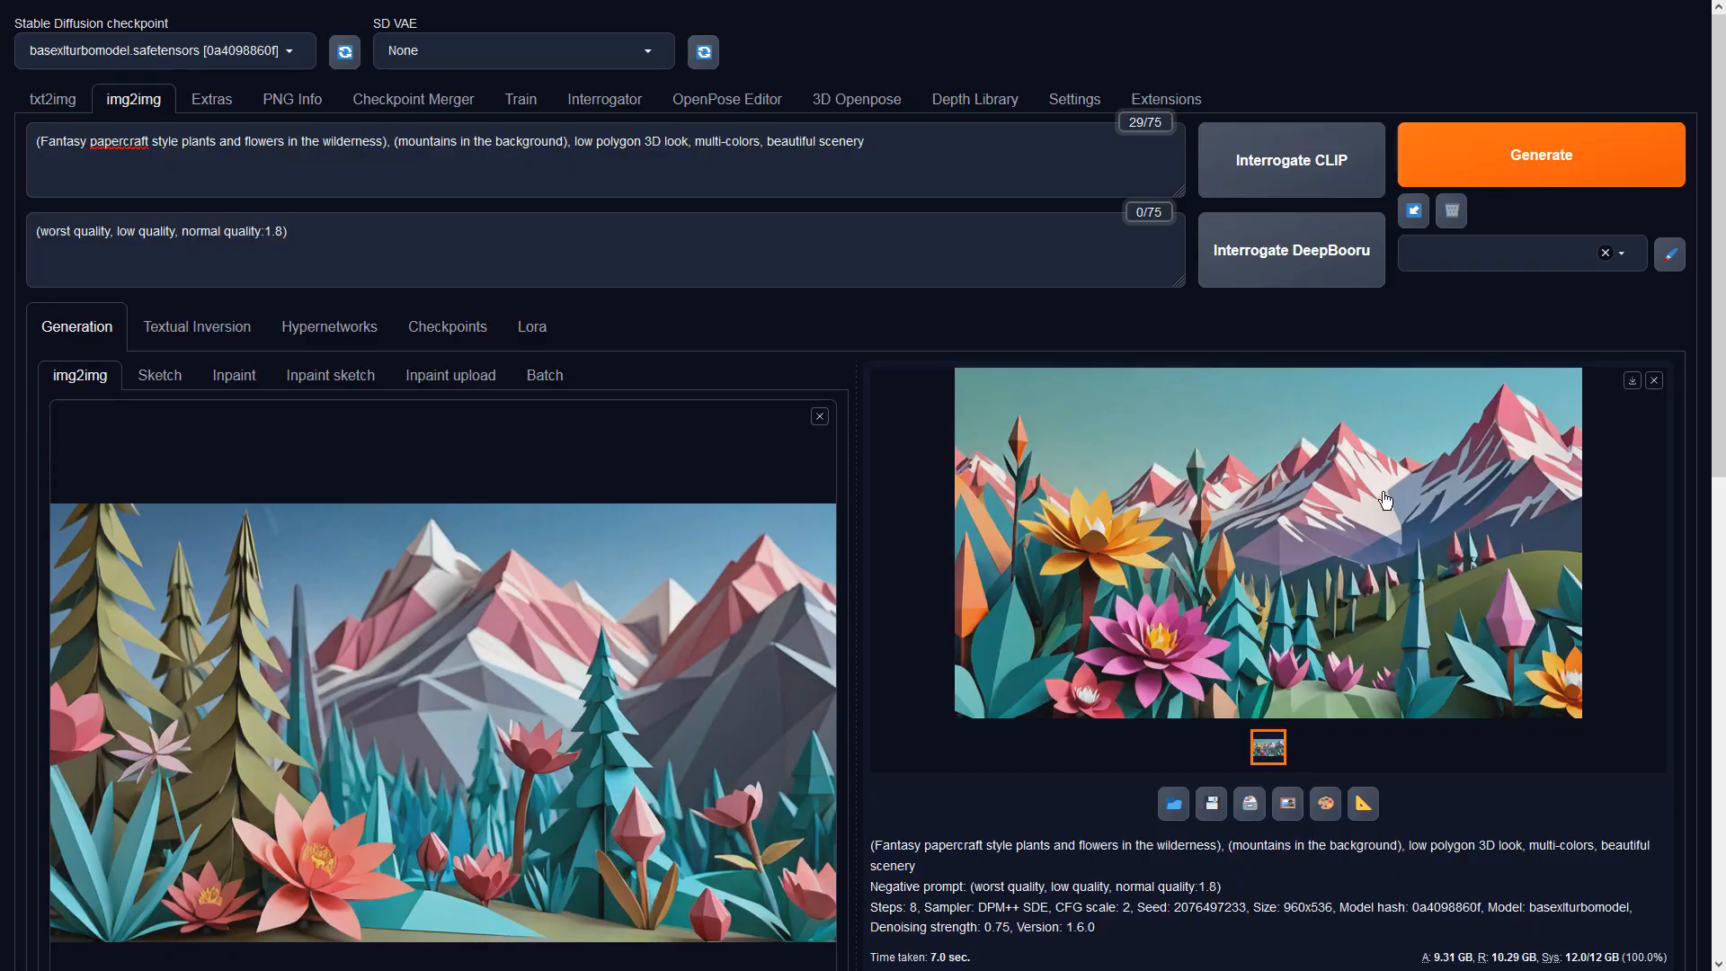
left_click(1384, 496)
left_click(1383, 493)
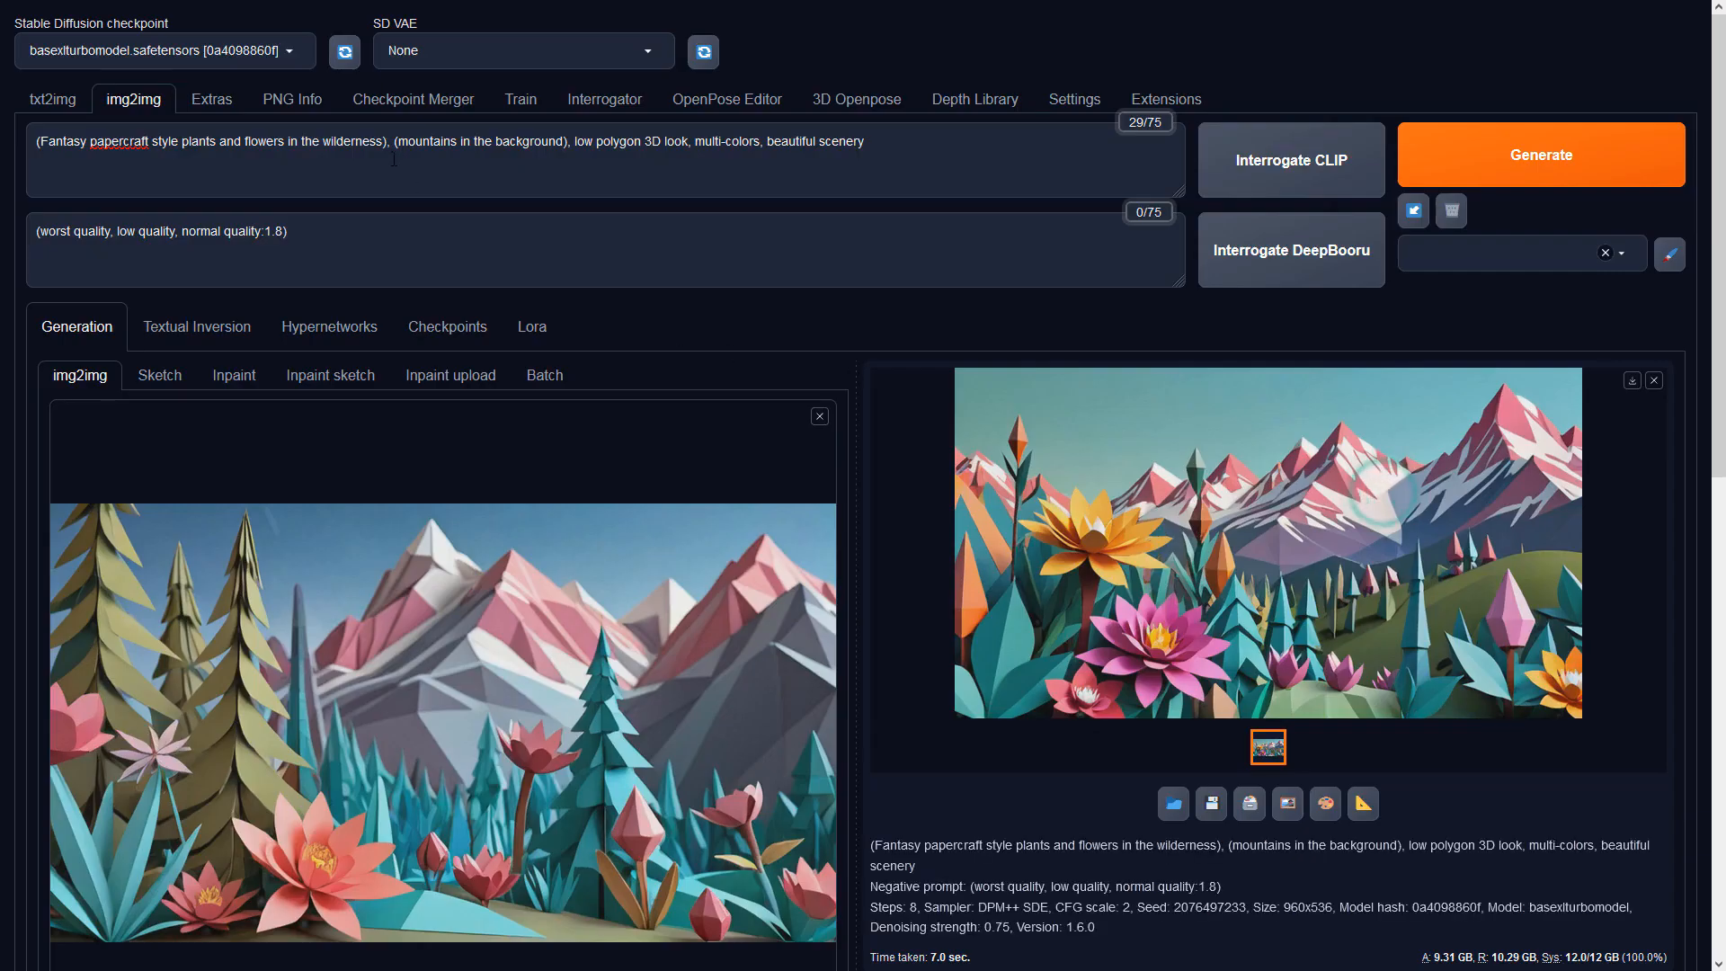
Remove "(mountains in the background)," from the prompt.
left_click_drag(393, 144, 568, 144)
key("BackSpace")
key("BackSpace")
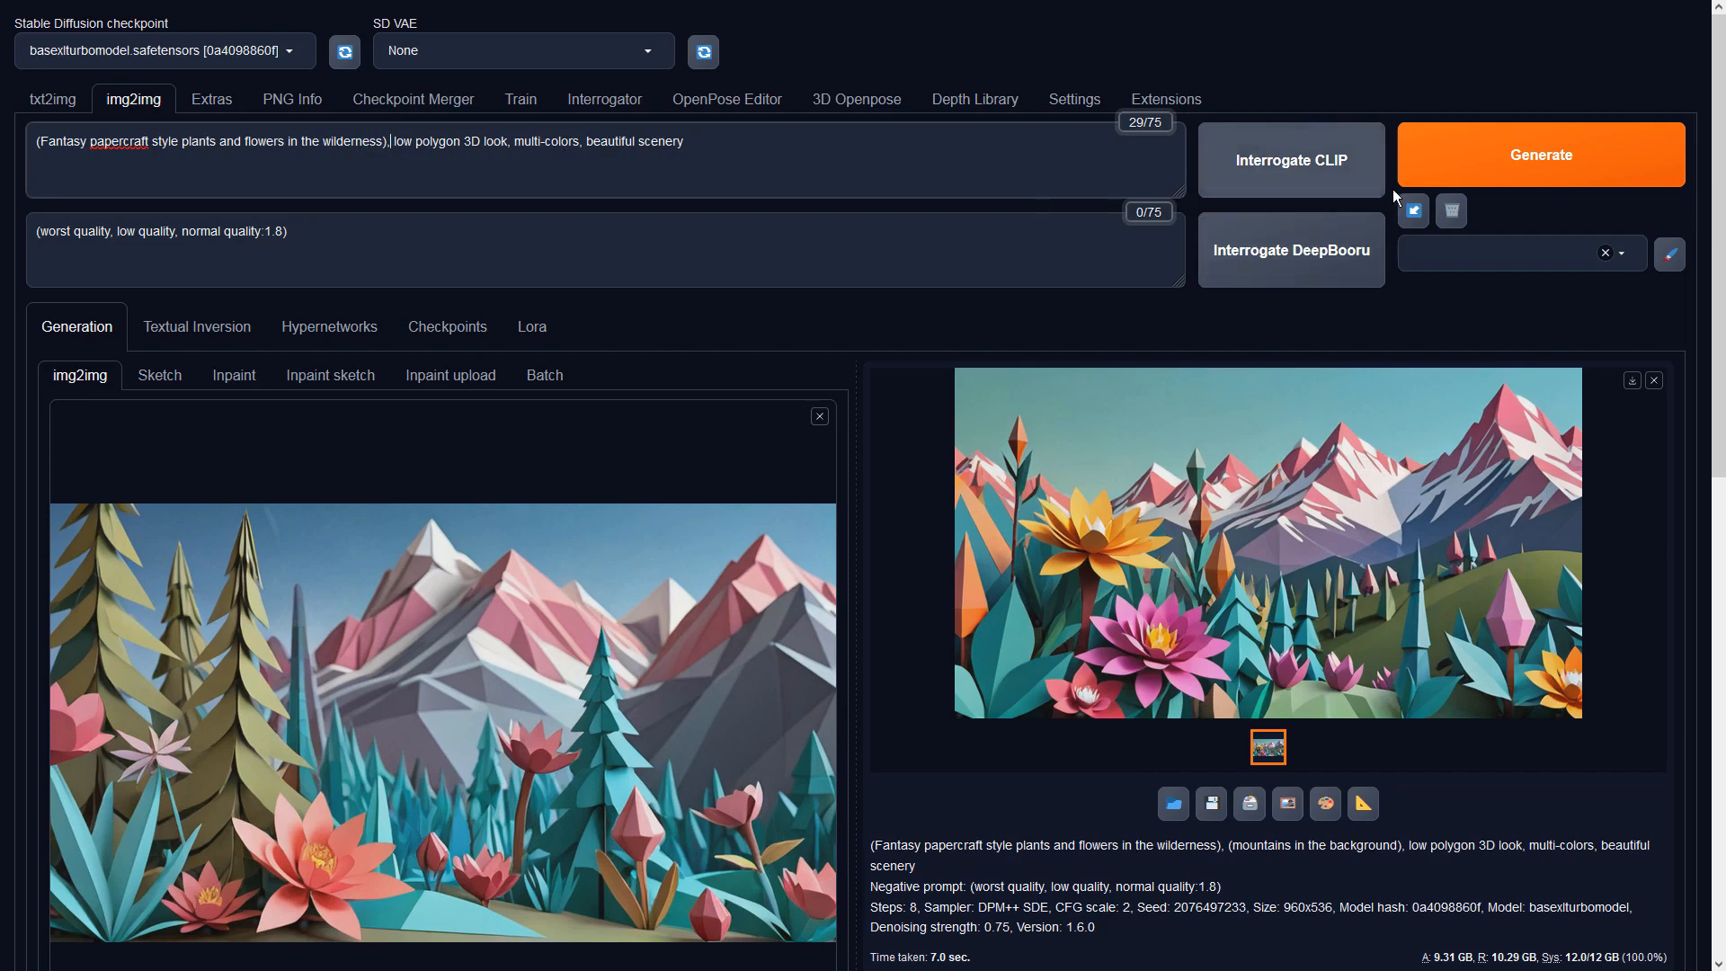
Generate a variation with the shortened prompt and send the resulting forest scene to img2img as the source image.
left_click(1437, 170)
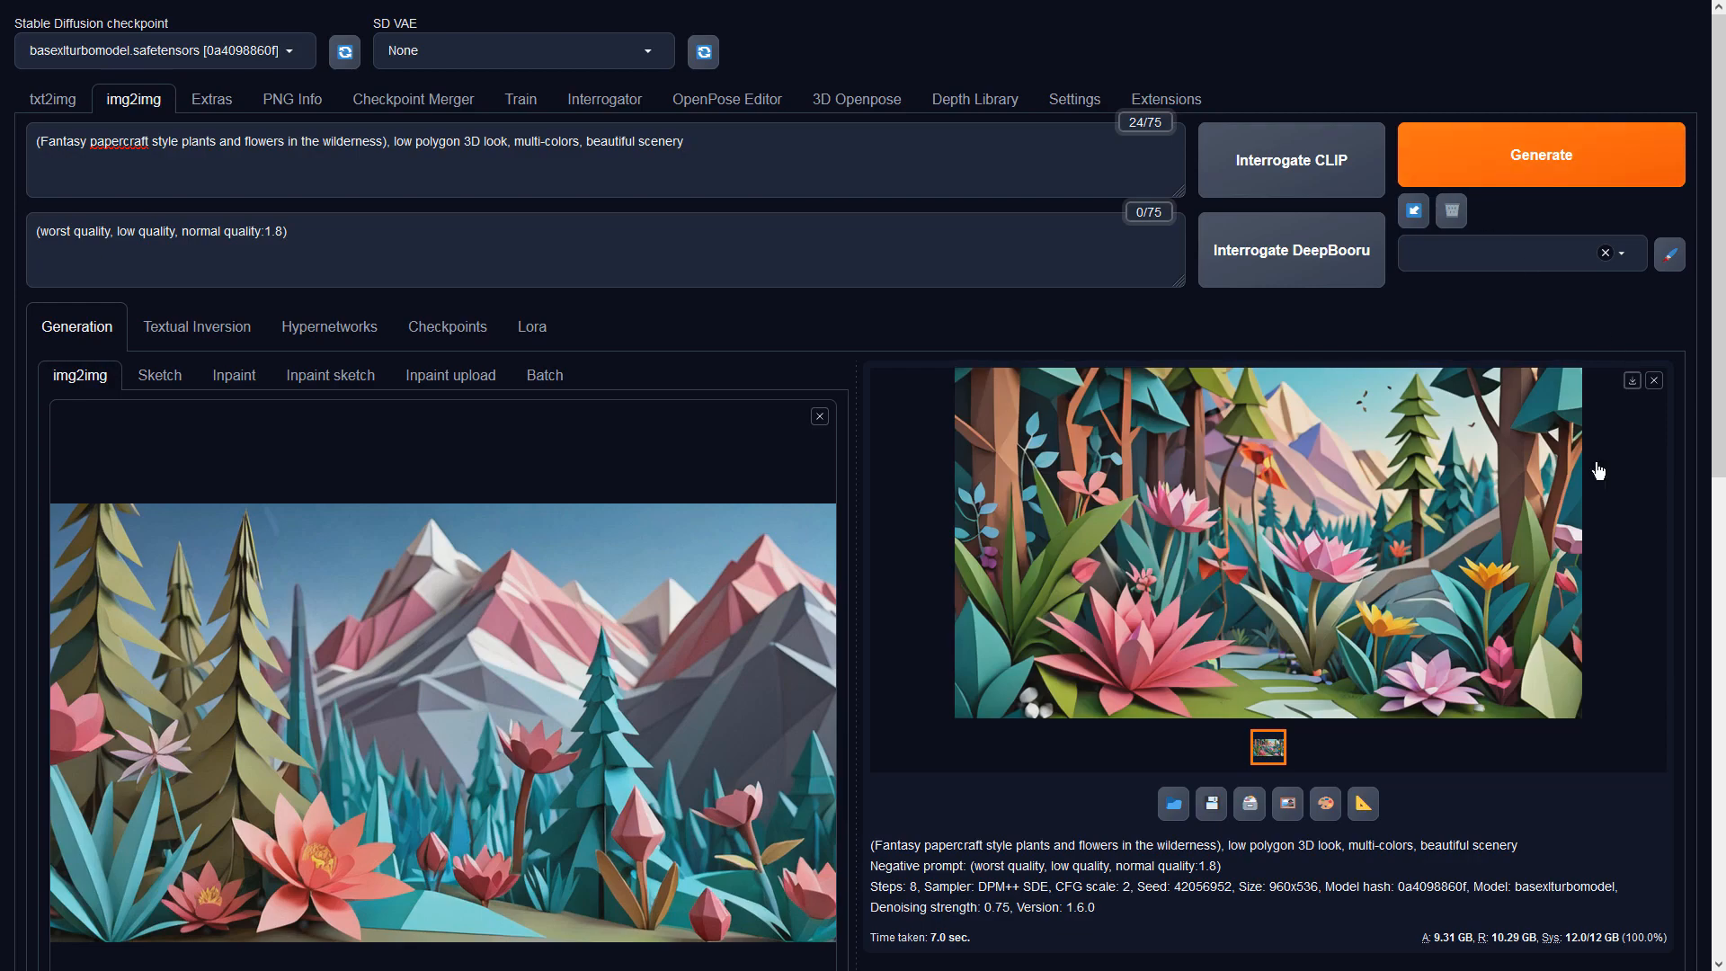
left_click(1495, 545)
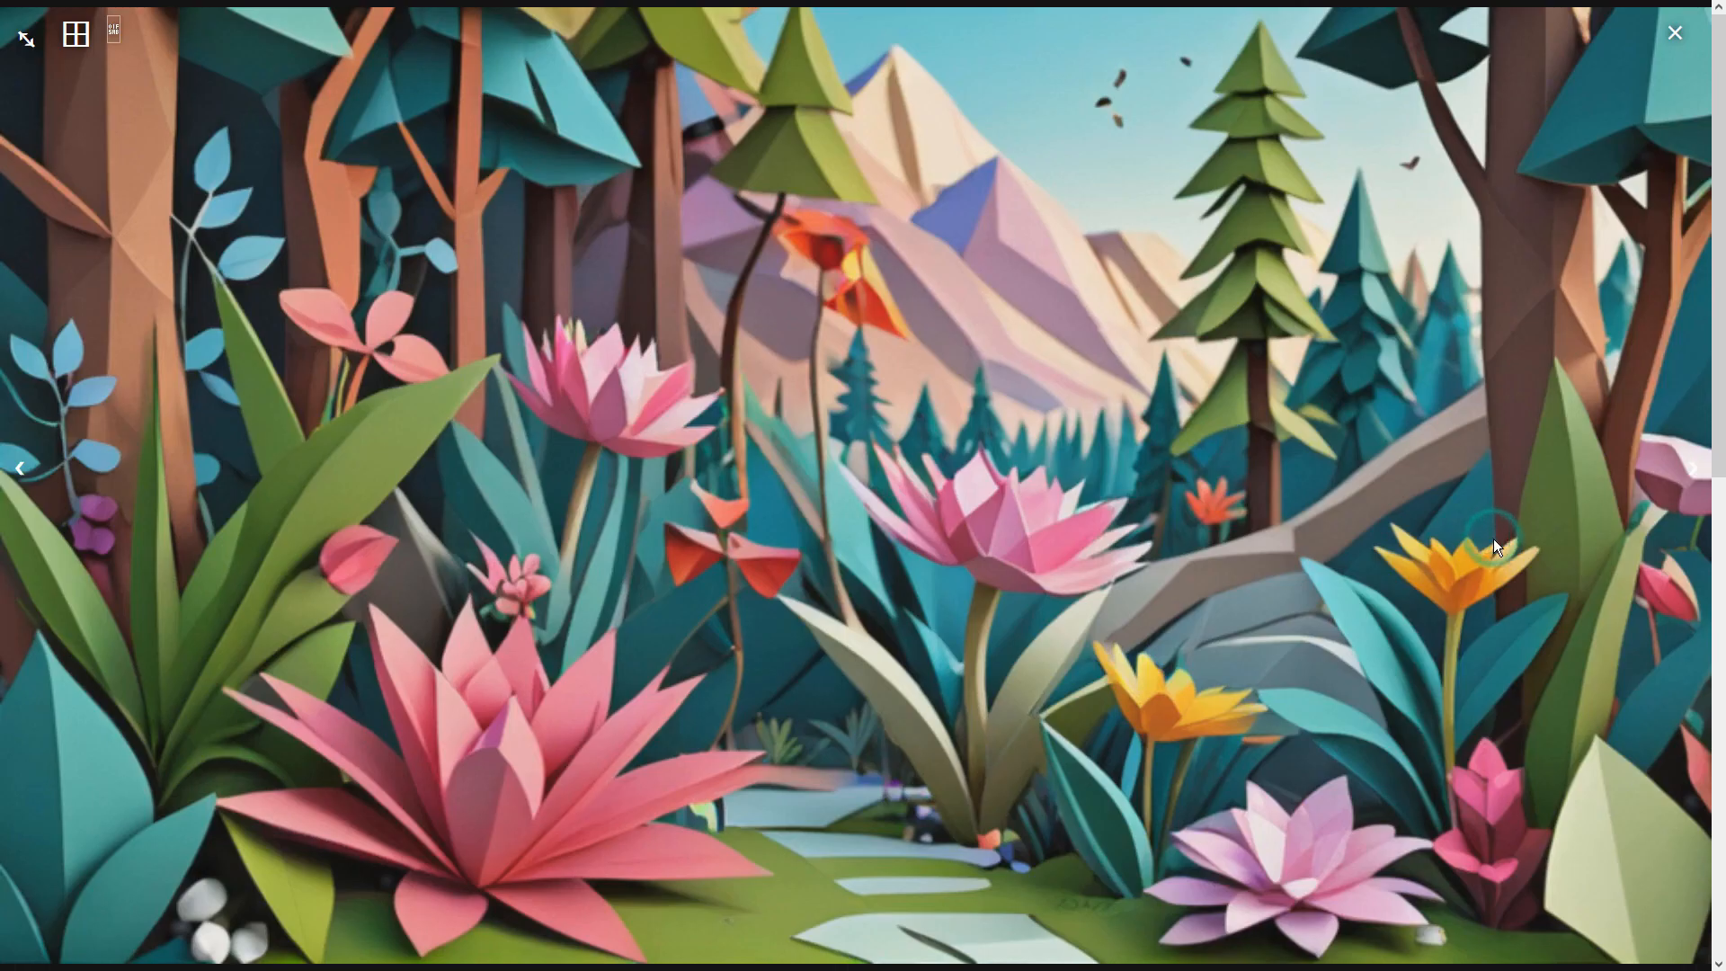
left_click(1495, 539)
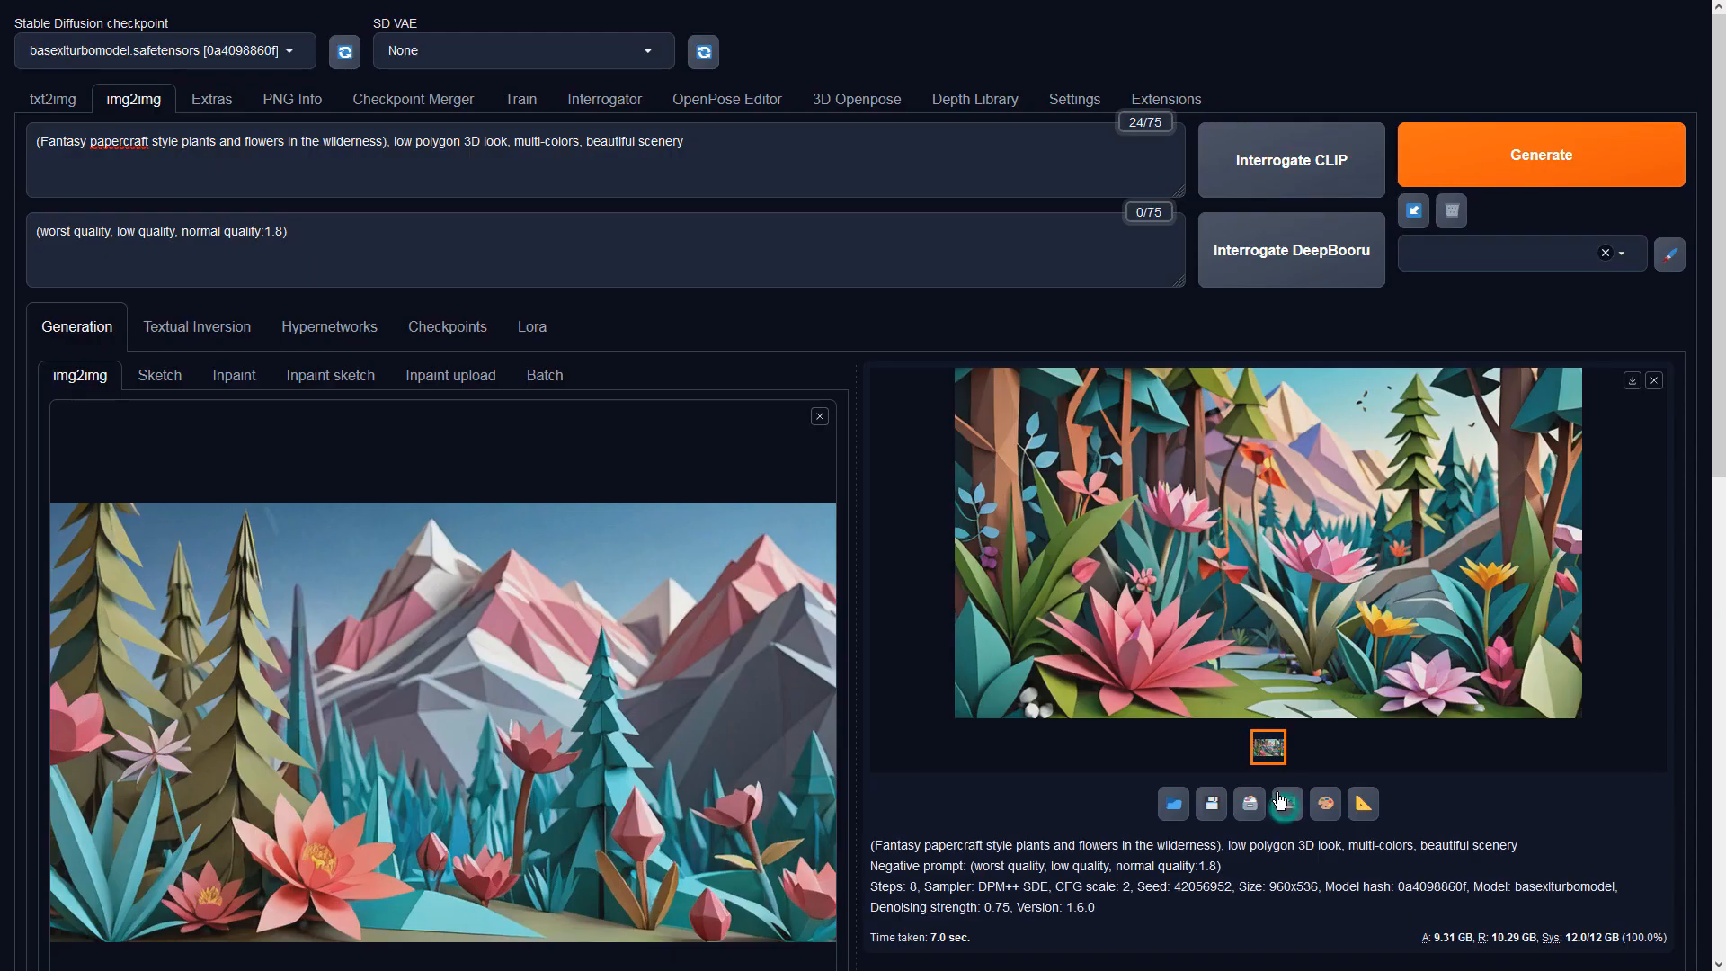
Set the denoising strength to 0.9 and generate a variation of the forest scene.
scroll(628, 651, "down", 4)
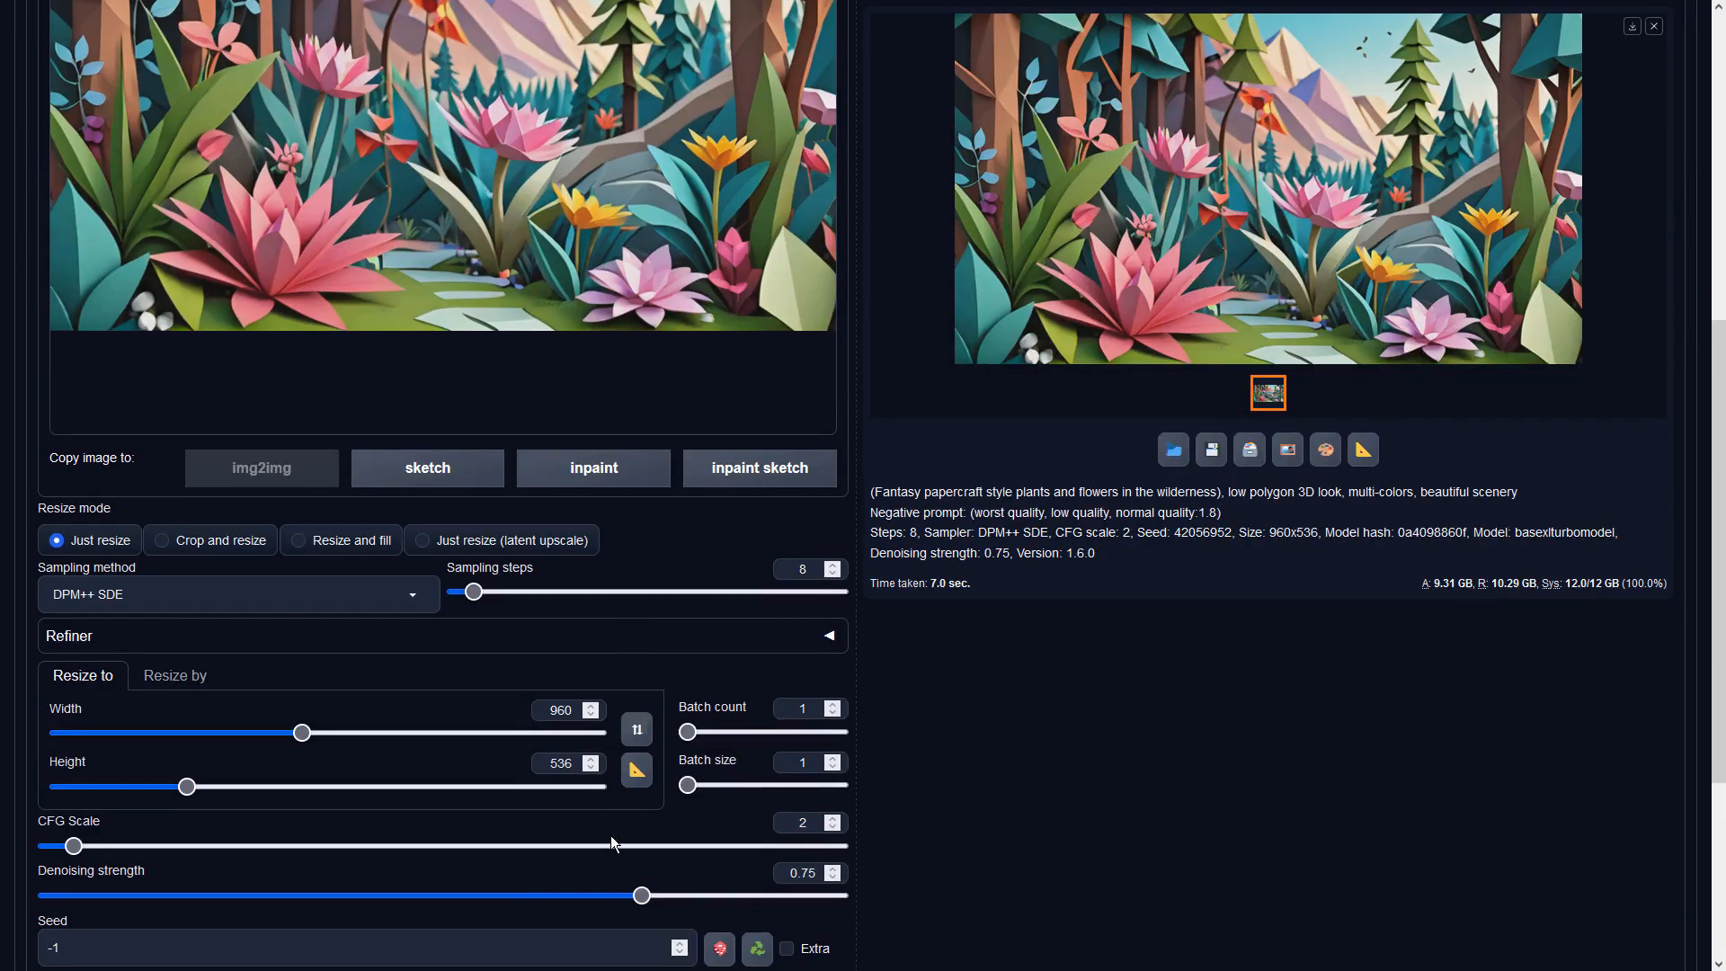
left_click_drag(643, 895, 752, 896)
scroll(1215, 709, "up", 4)
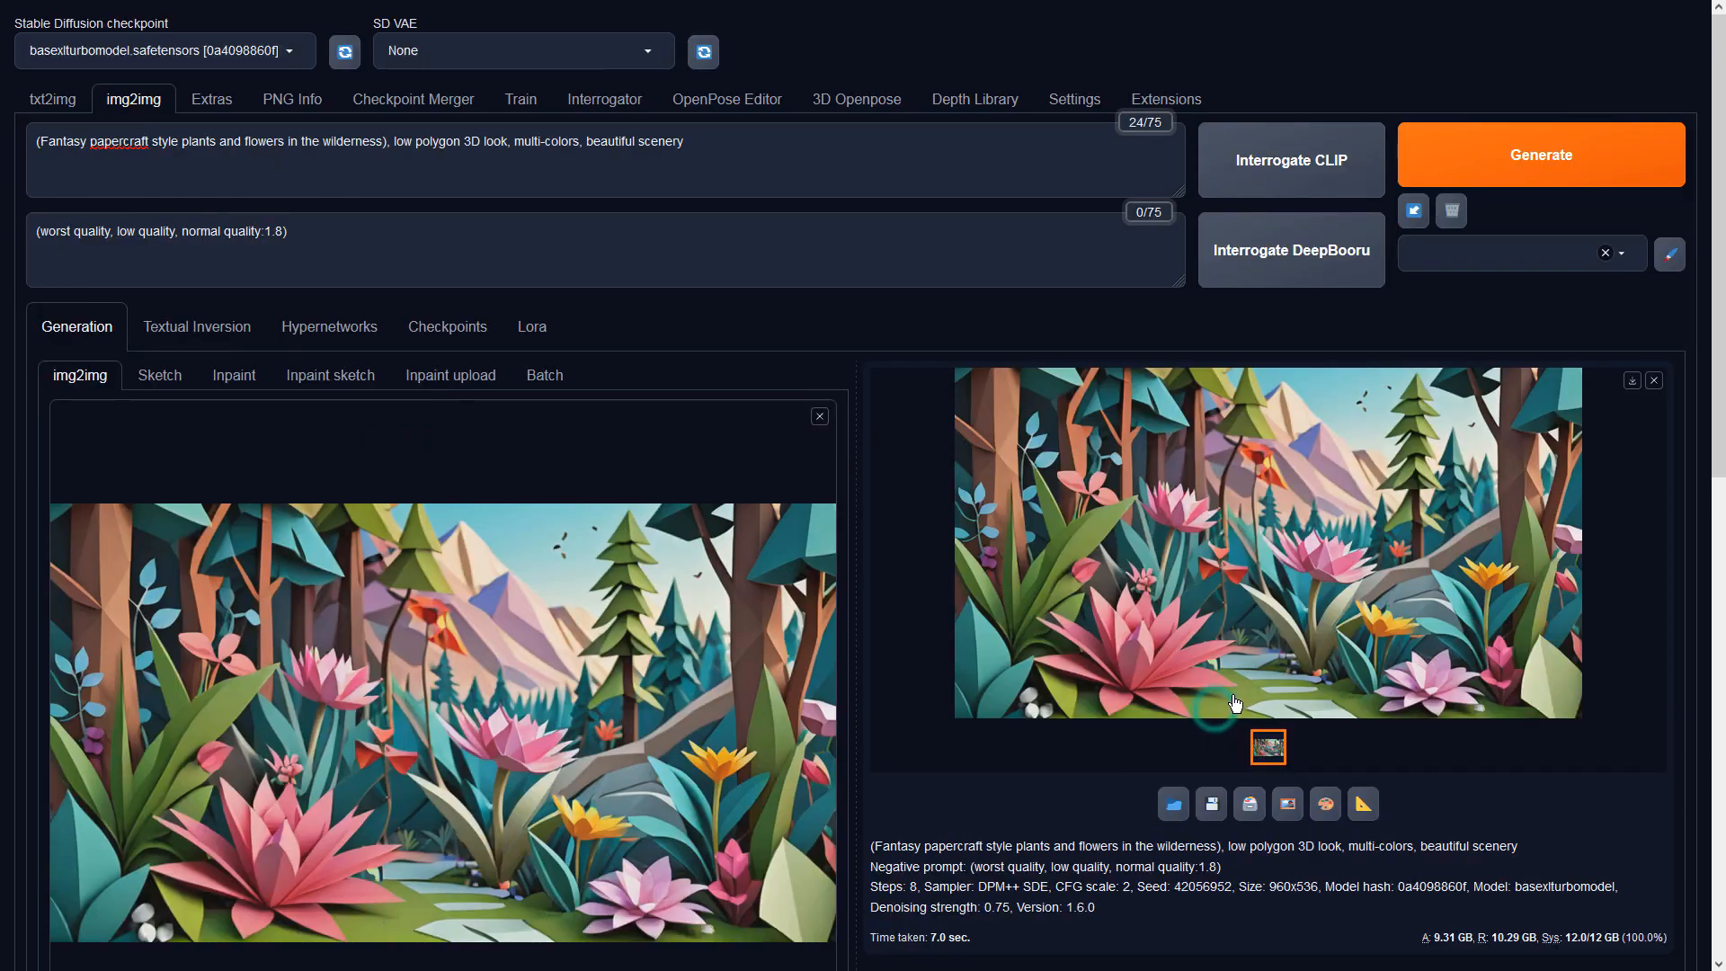
left_click(1505, 139)
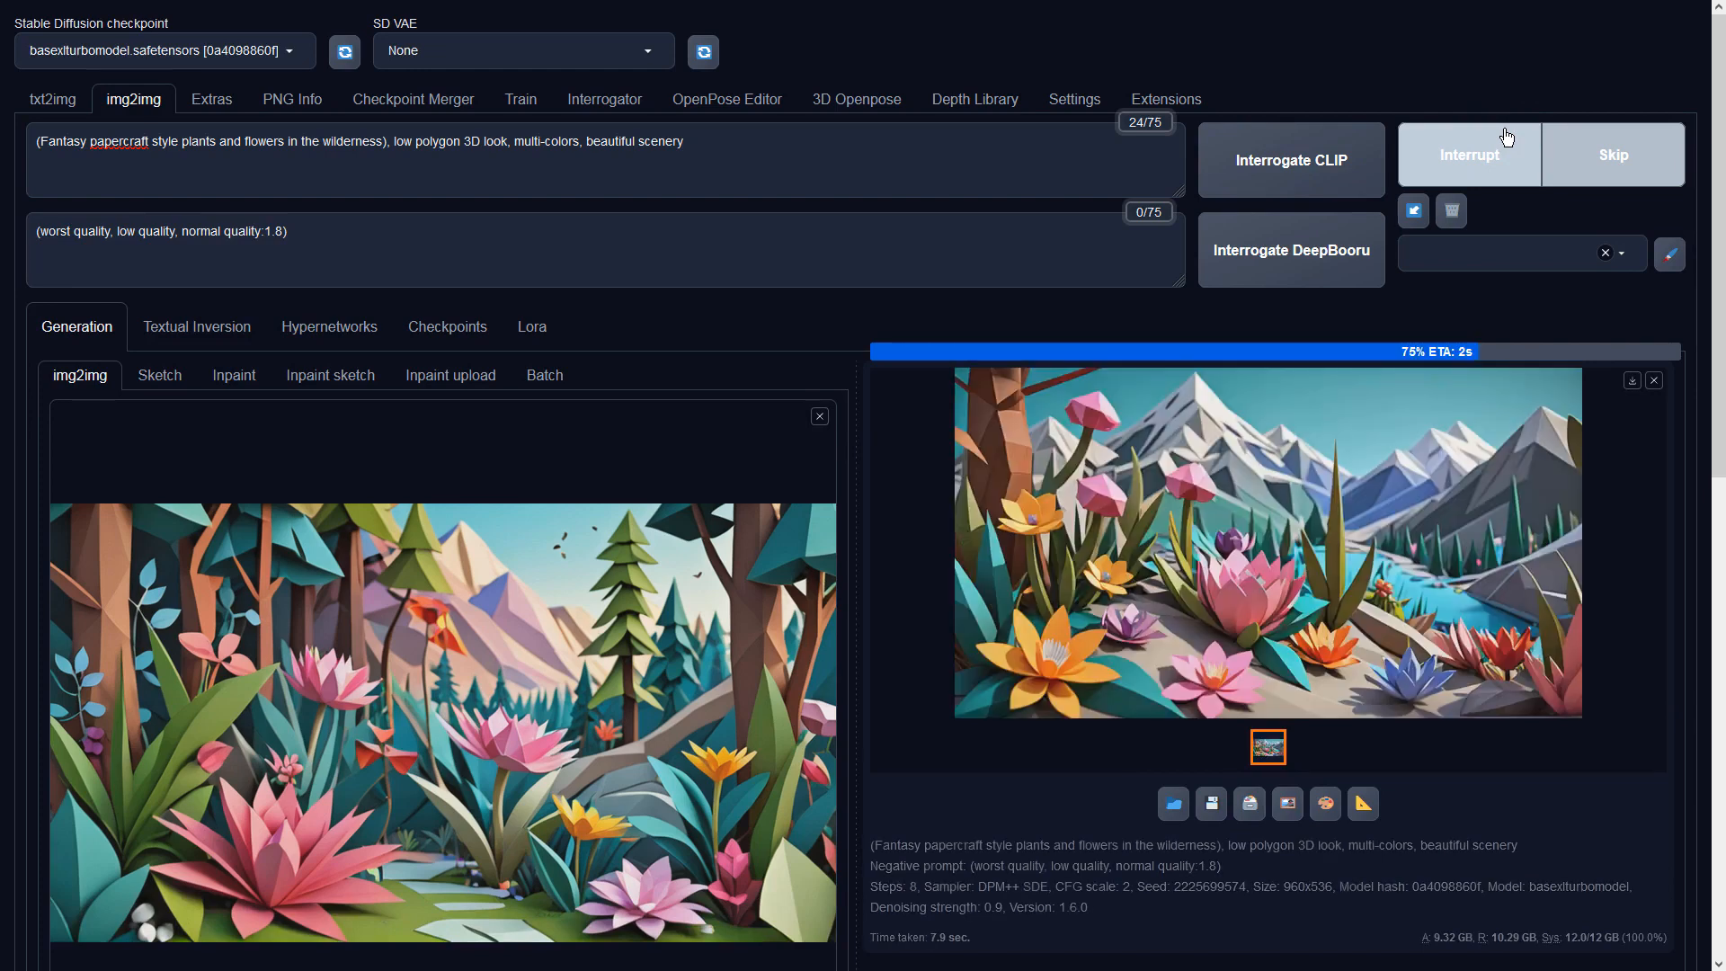
View the latest result at full size, generate another variation of the forest scene, and inspect that one enlarged.
left_click(1430, 557)
left_click(1429, 558)
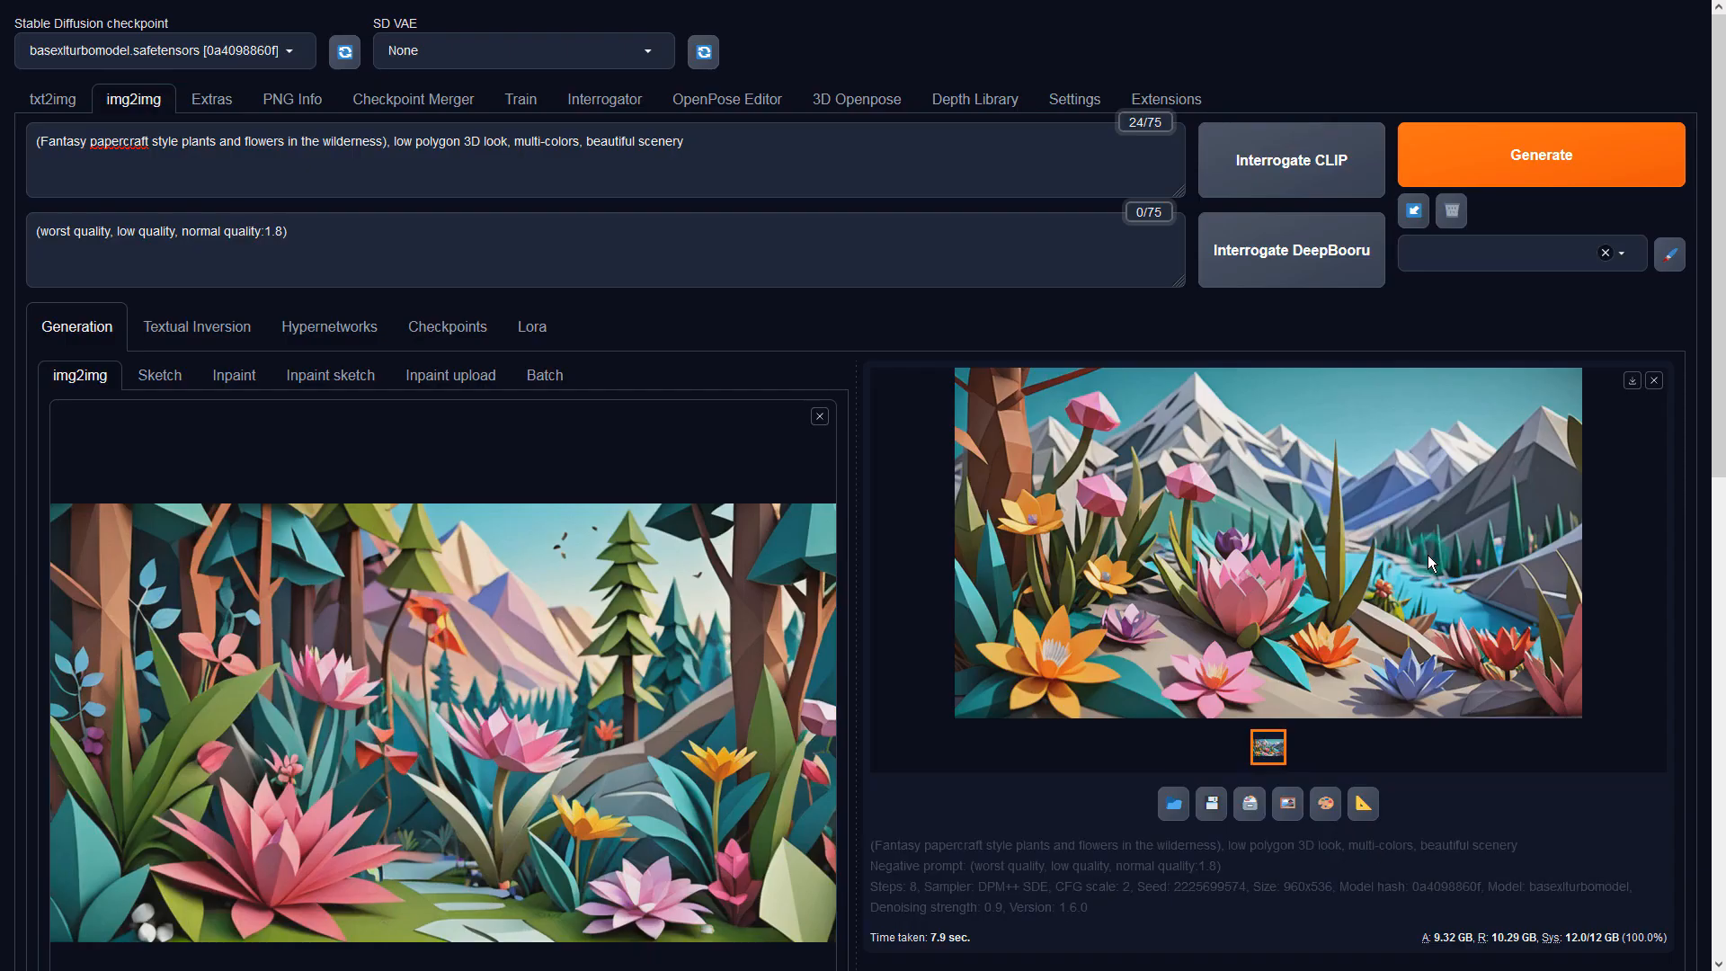
left_click(1510, 183)
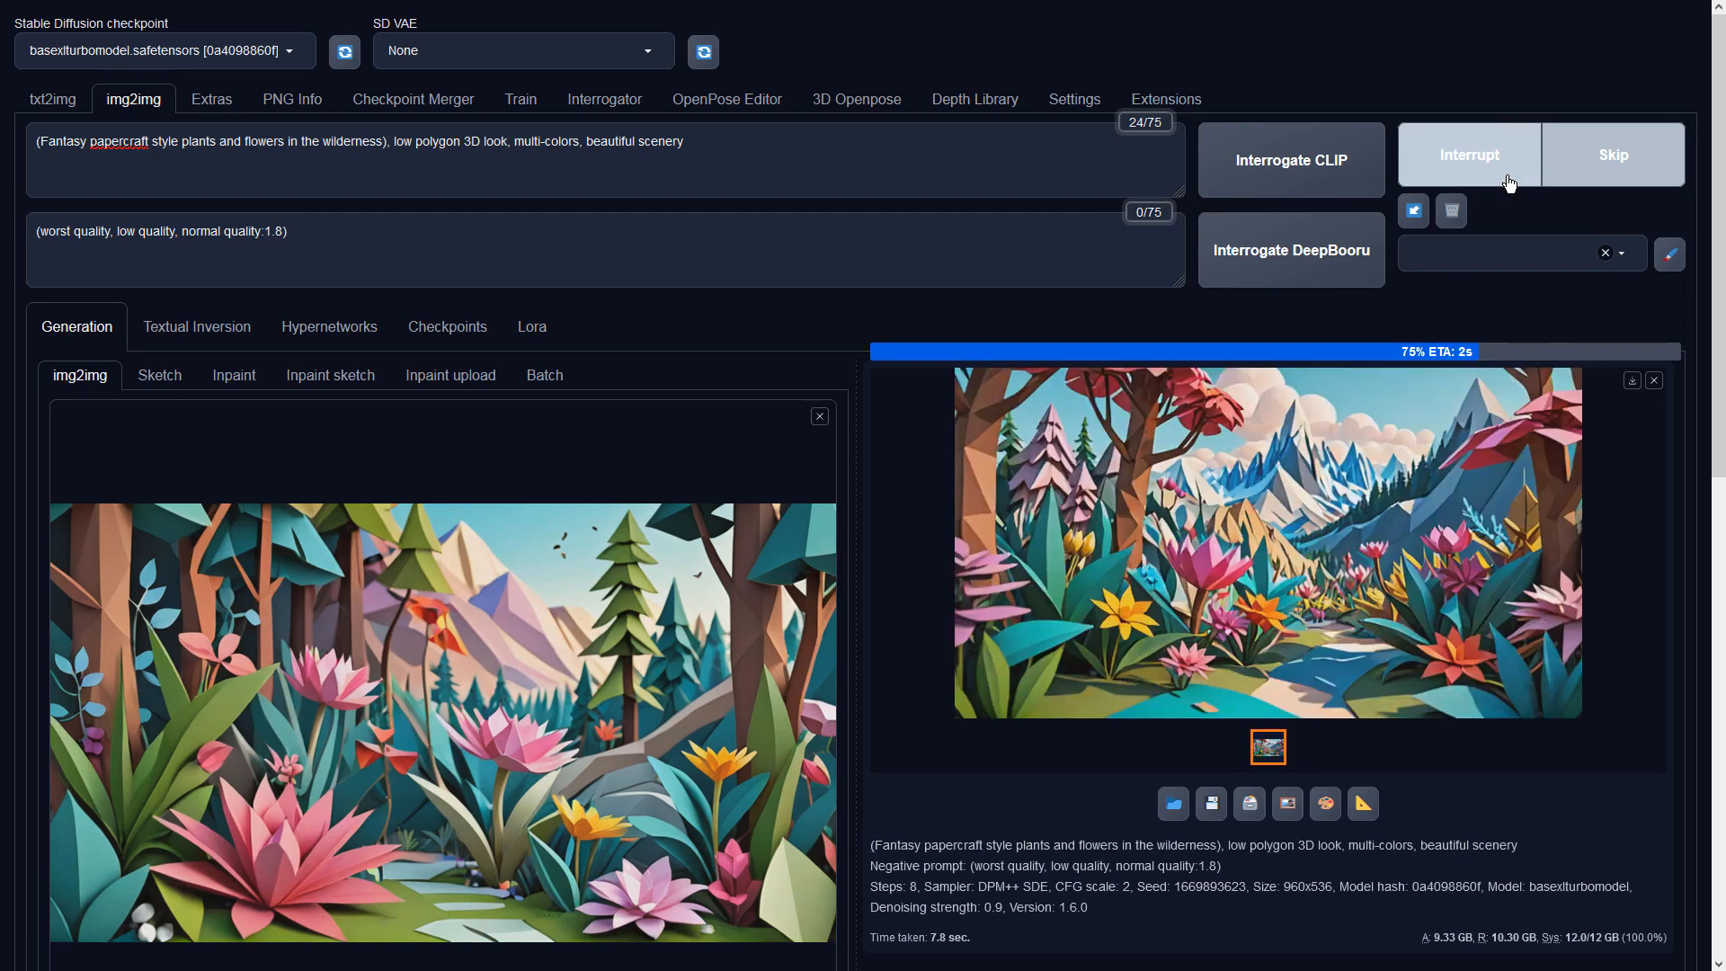
left_click(1422, 521)
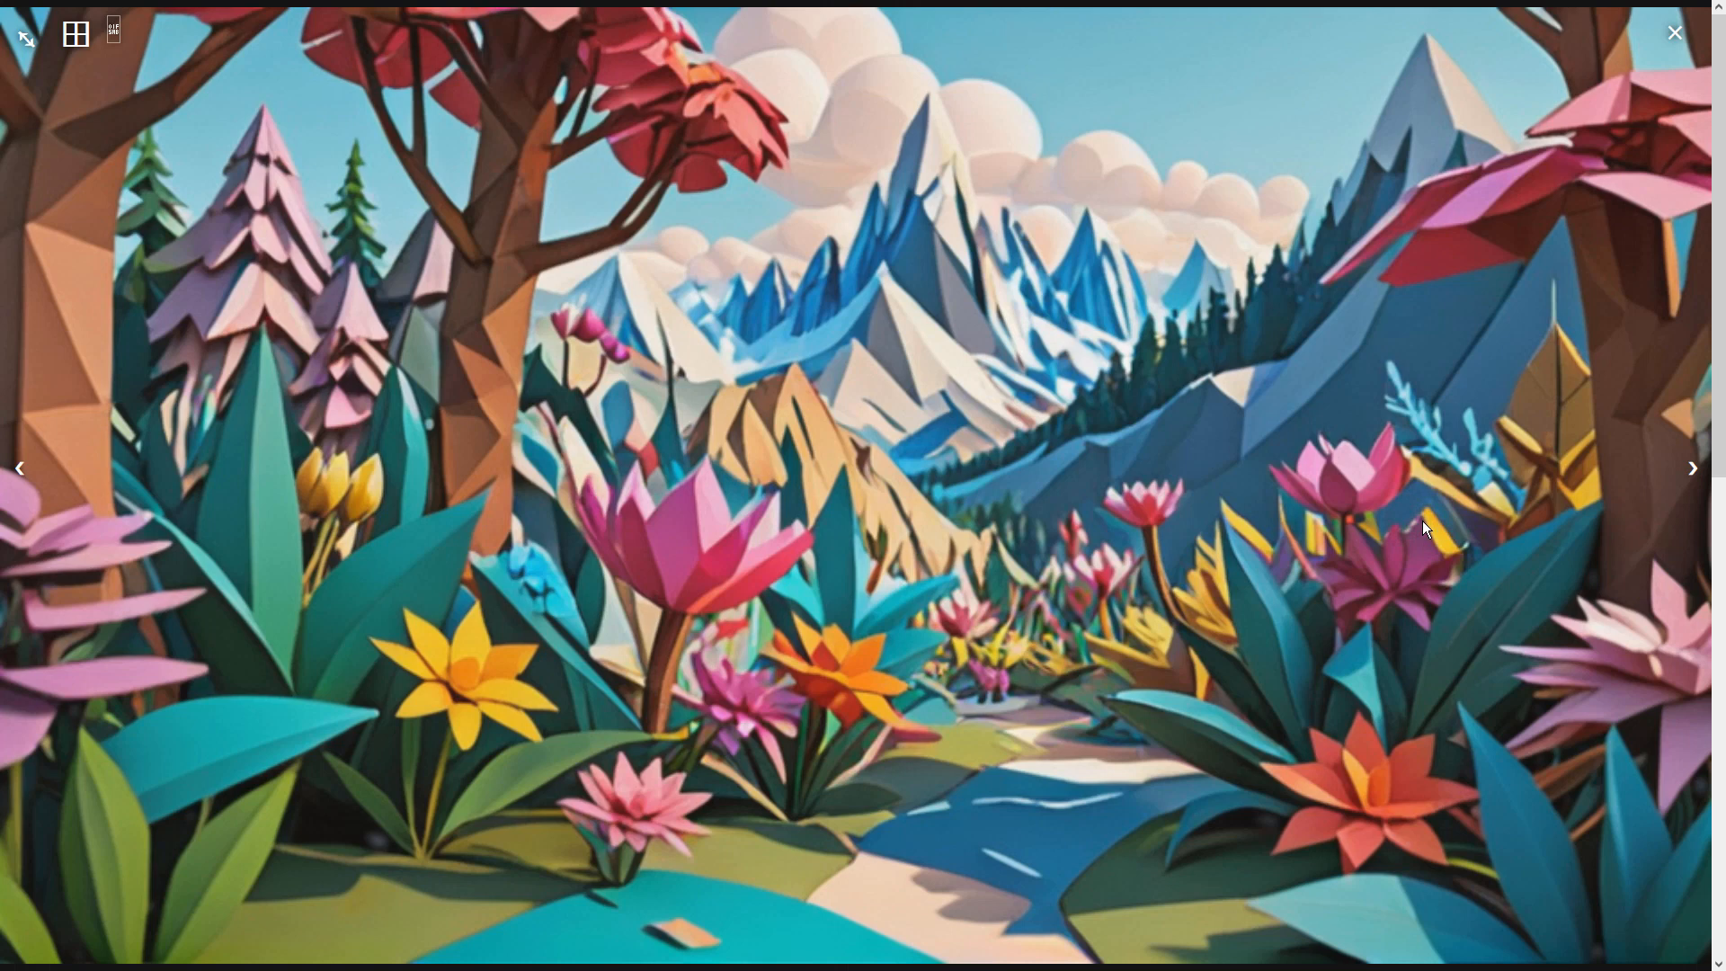
left_click(1422, 529)
Send the result to Extras and process it with the 4x-UltraSharp upscaler at resize 1, viewing the output at full size.
left_click(1373, 806)
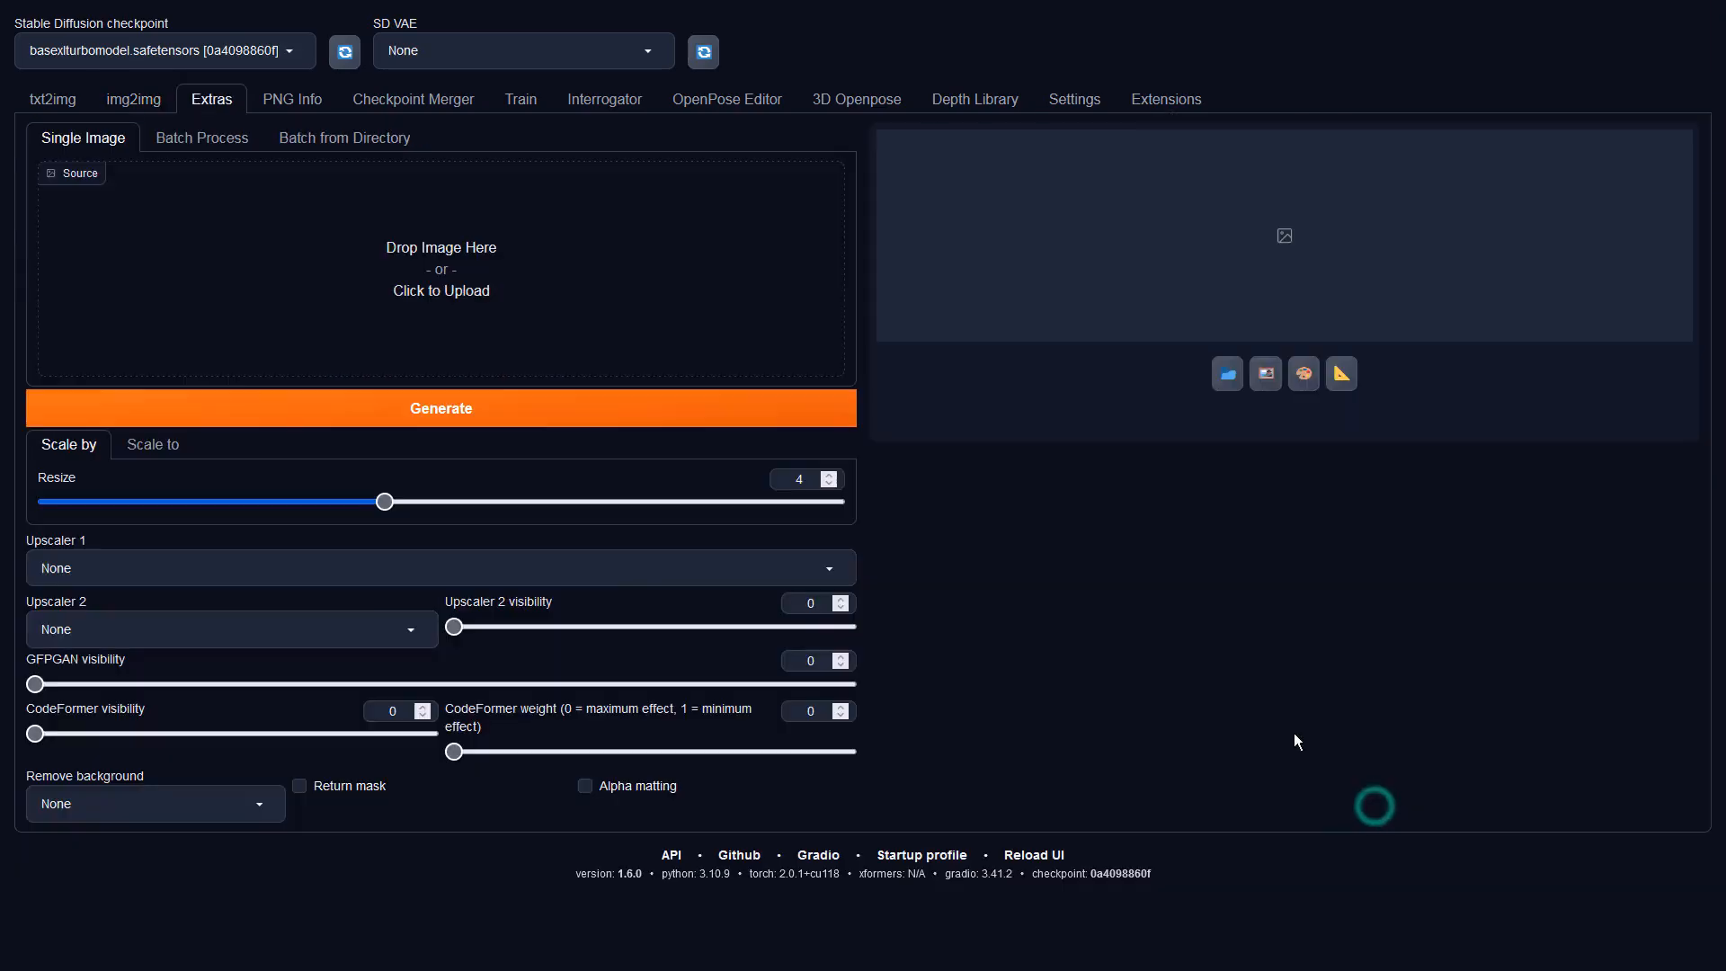
left_click(305, 568)
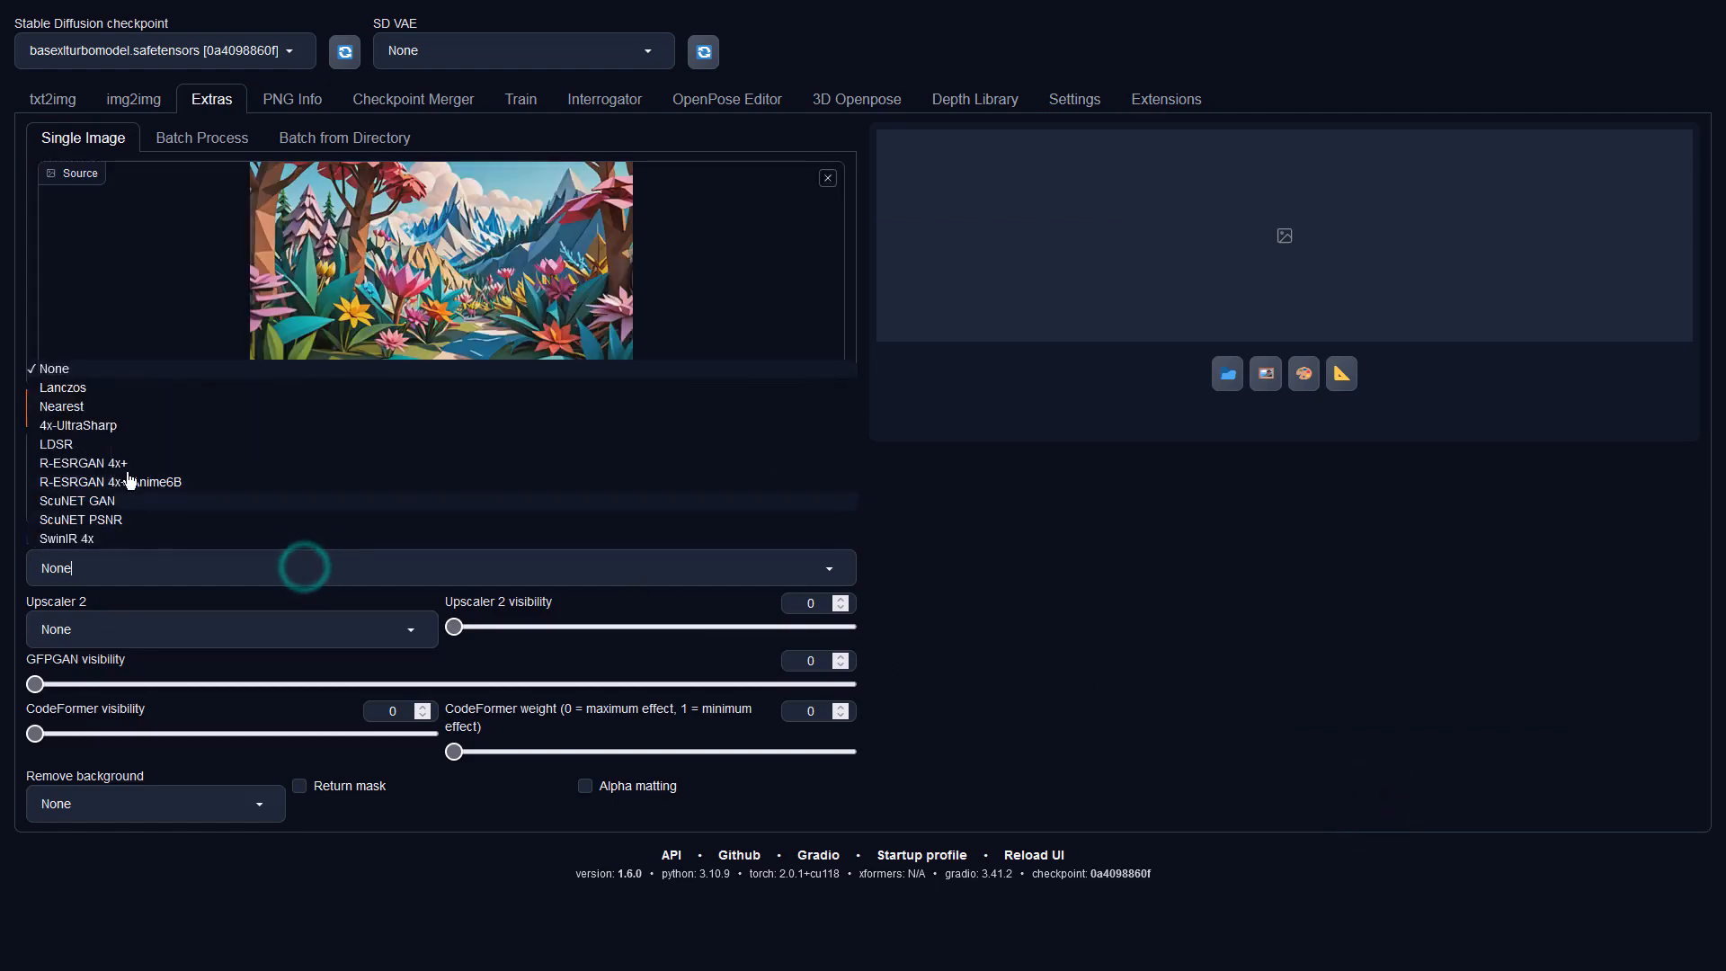
left_click(87, 426)
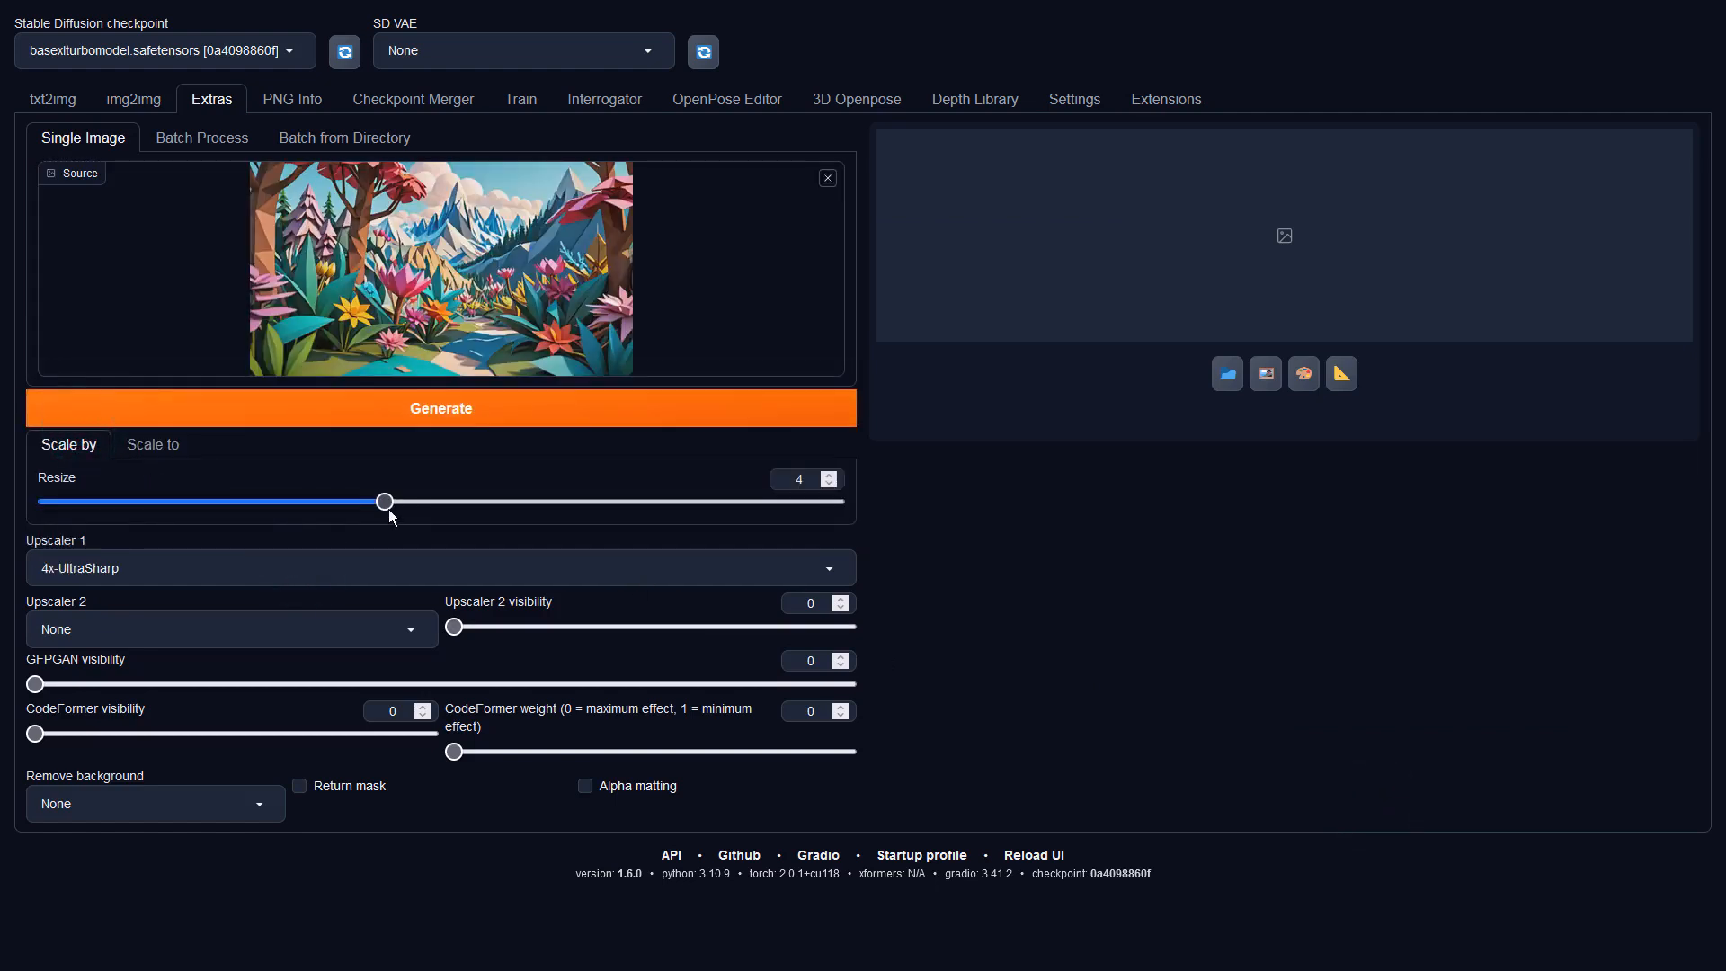
left_click_drag(387, 502, 46, 502)
left_click(328, 413)
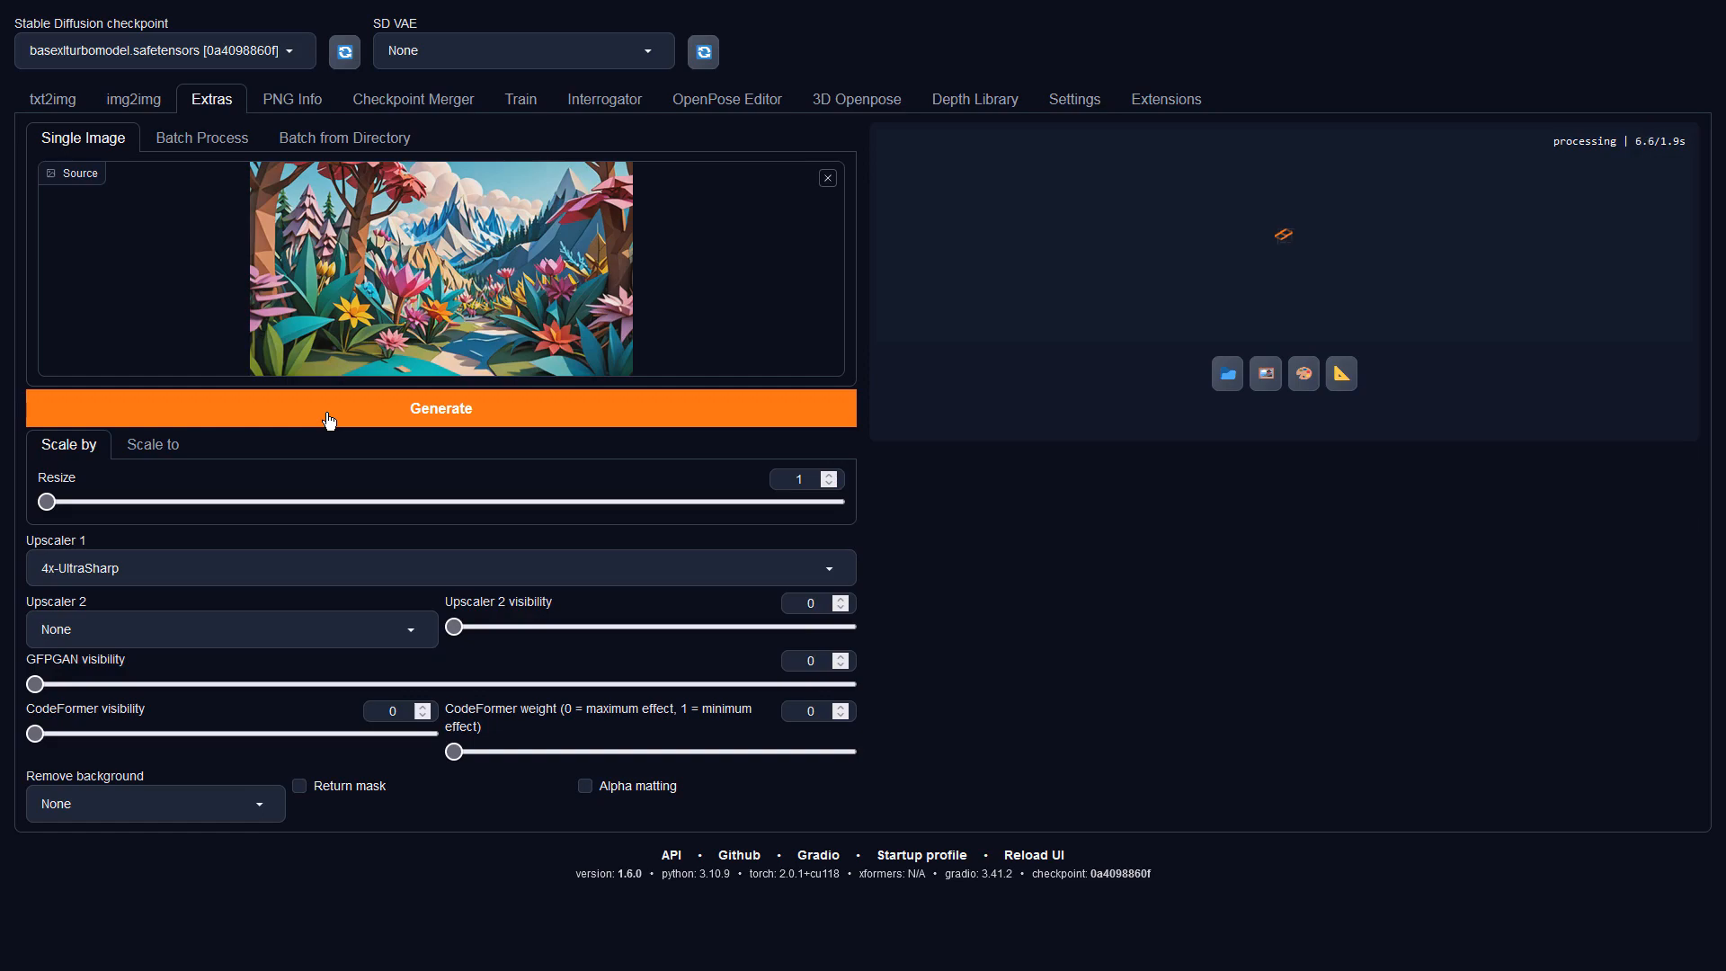
left_click(1172, 358)
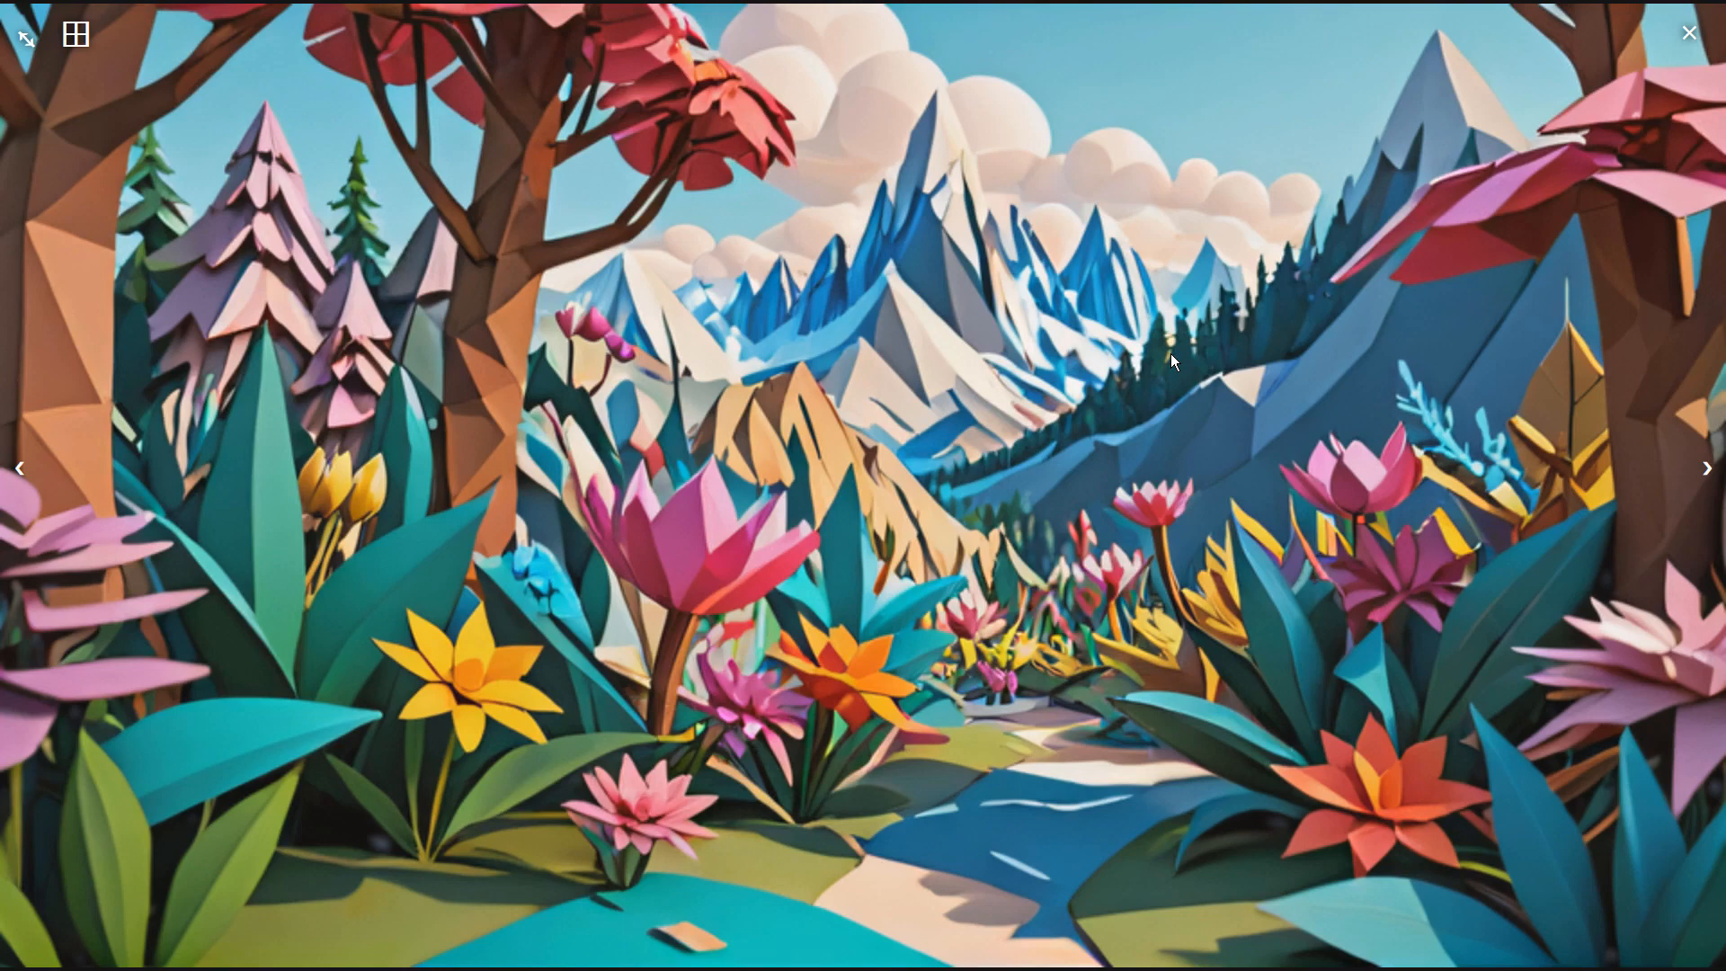
left_click(1172, 360)
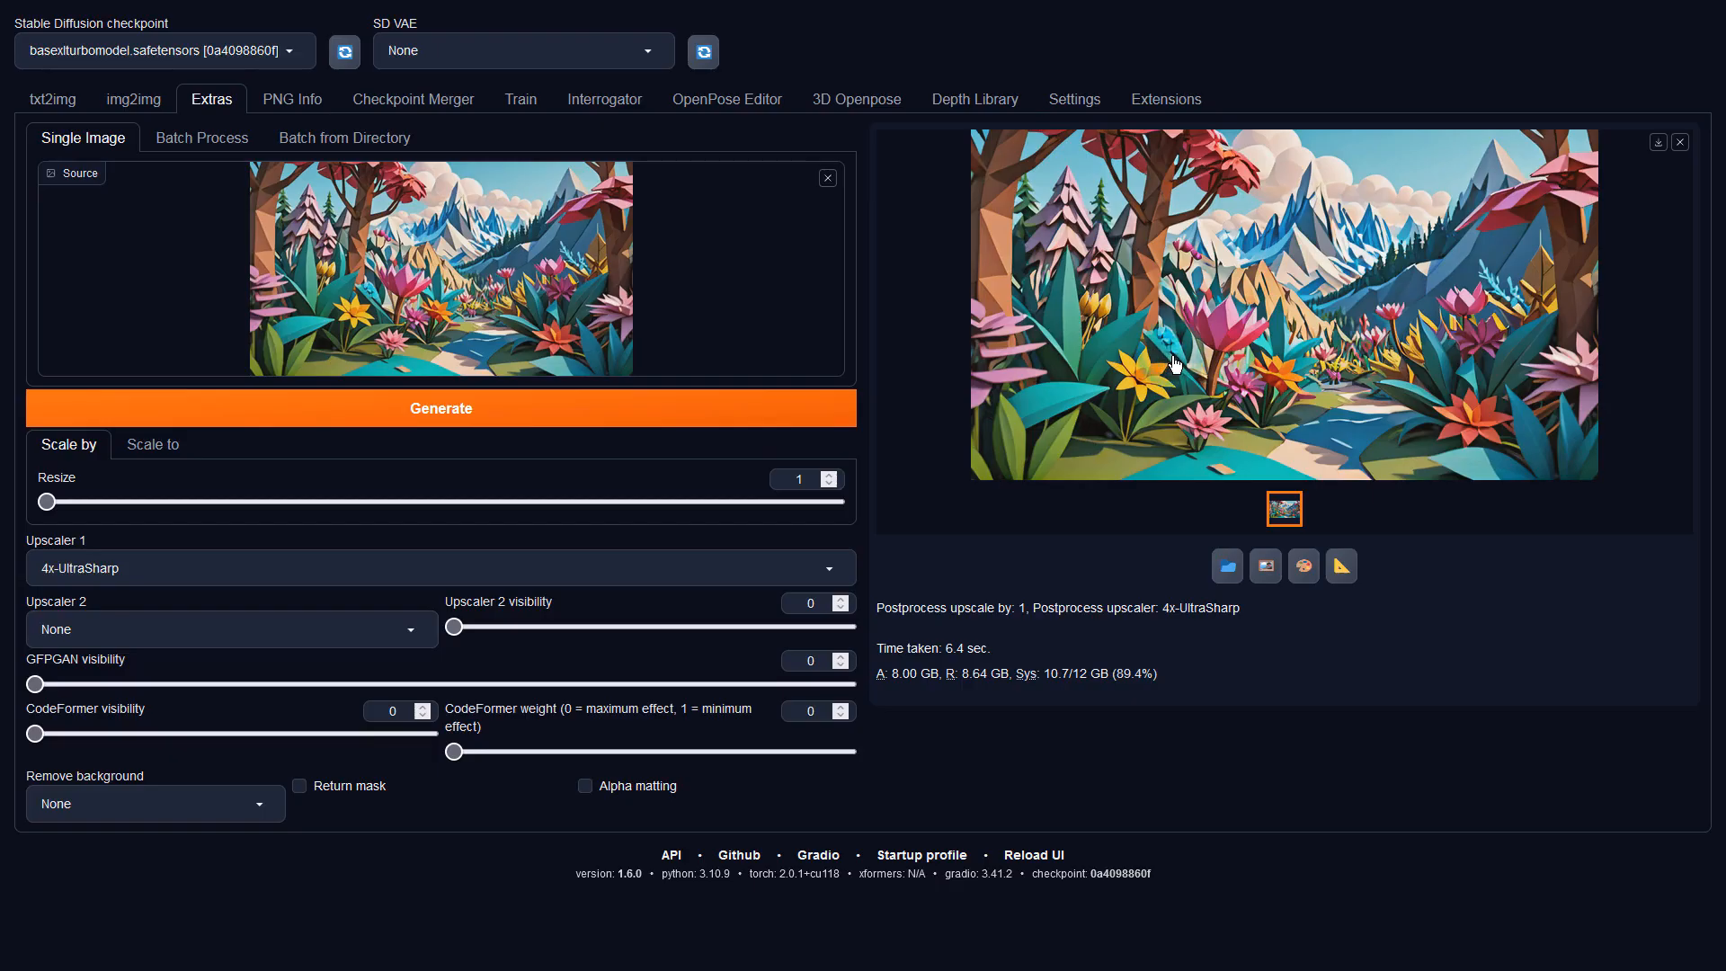
Return to img2img, generate one more variation of the forest scene, and view it at full size.
left_click(135, 100)
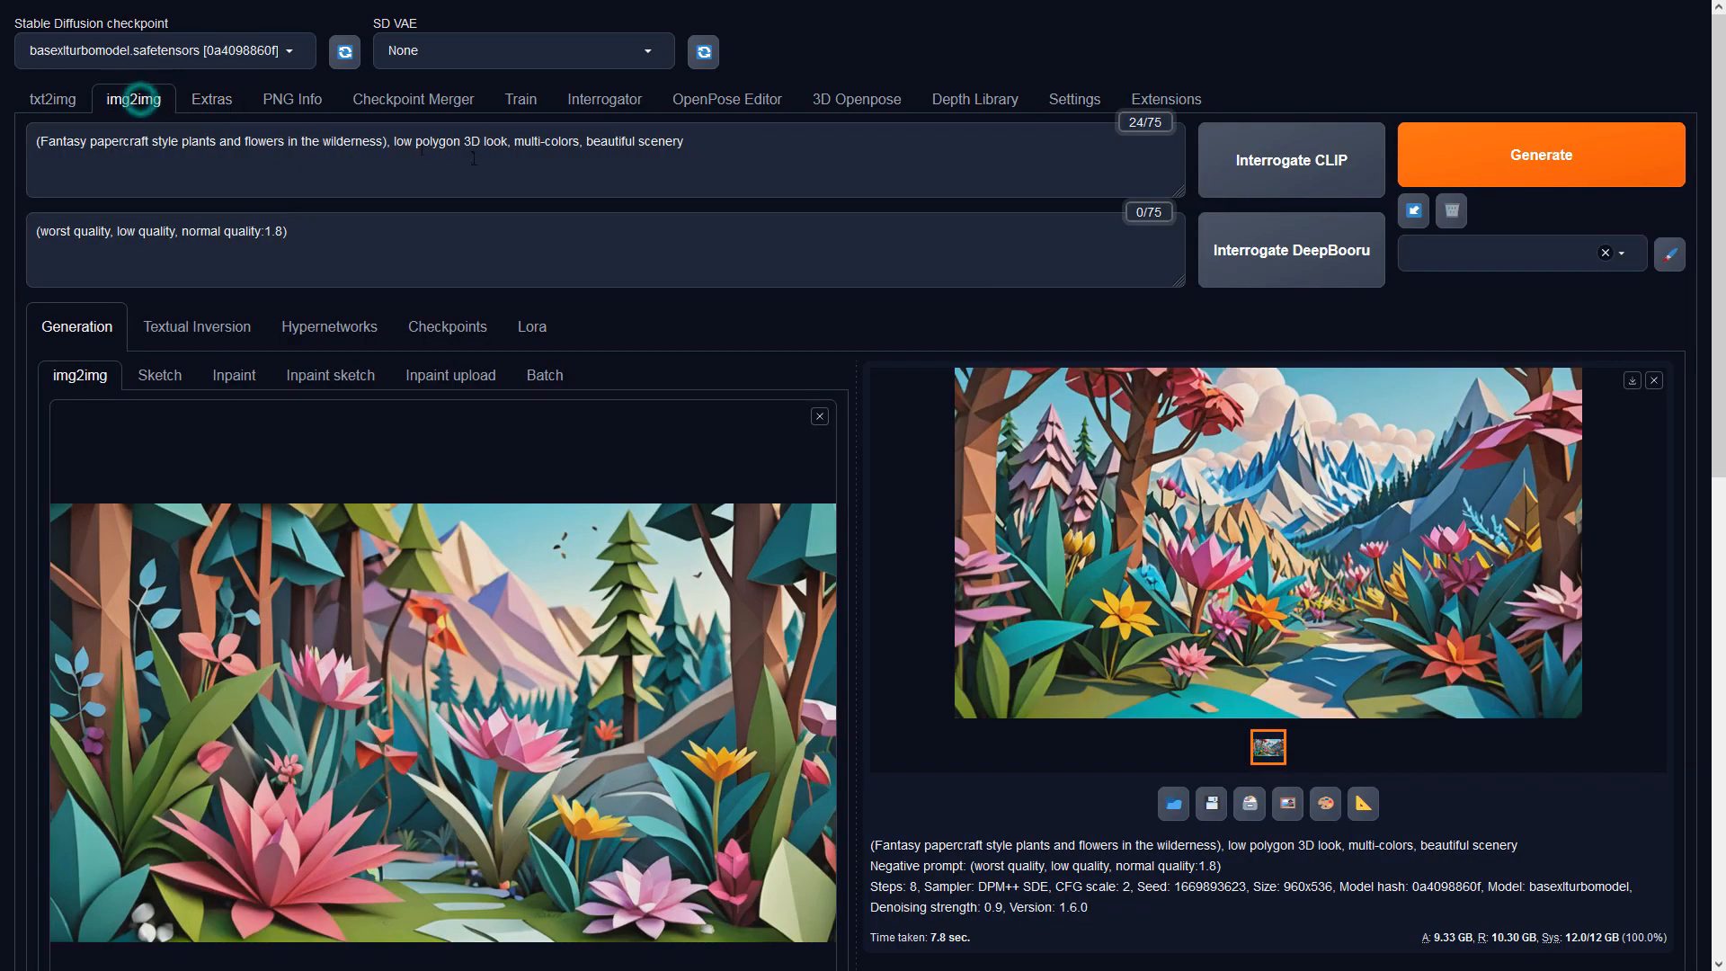
left_click(1584, 169)
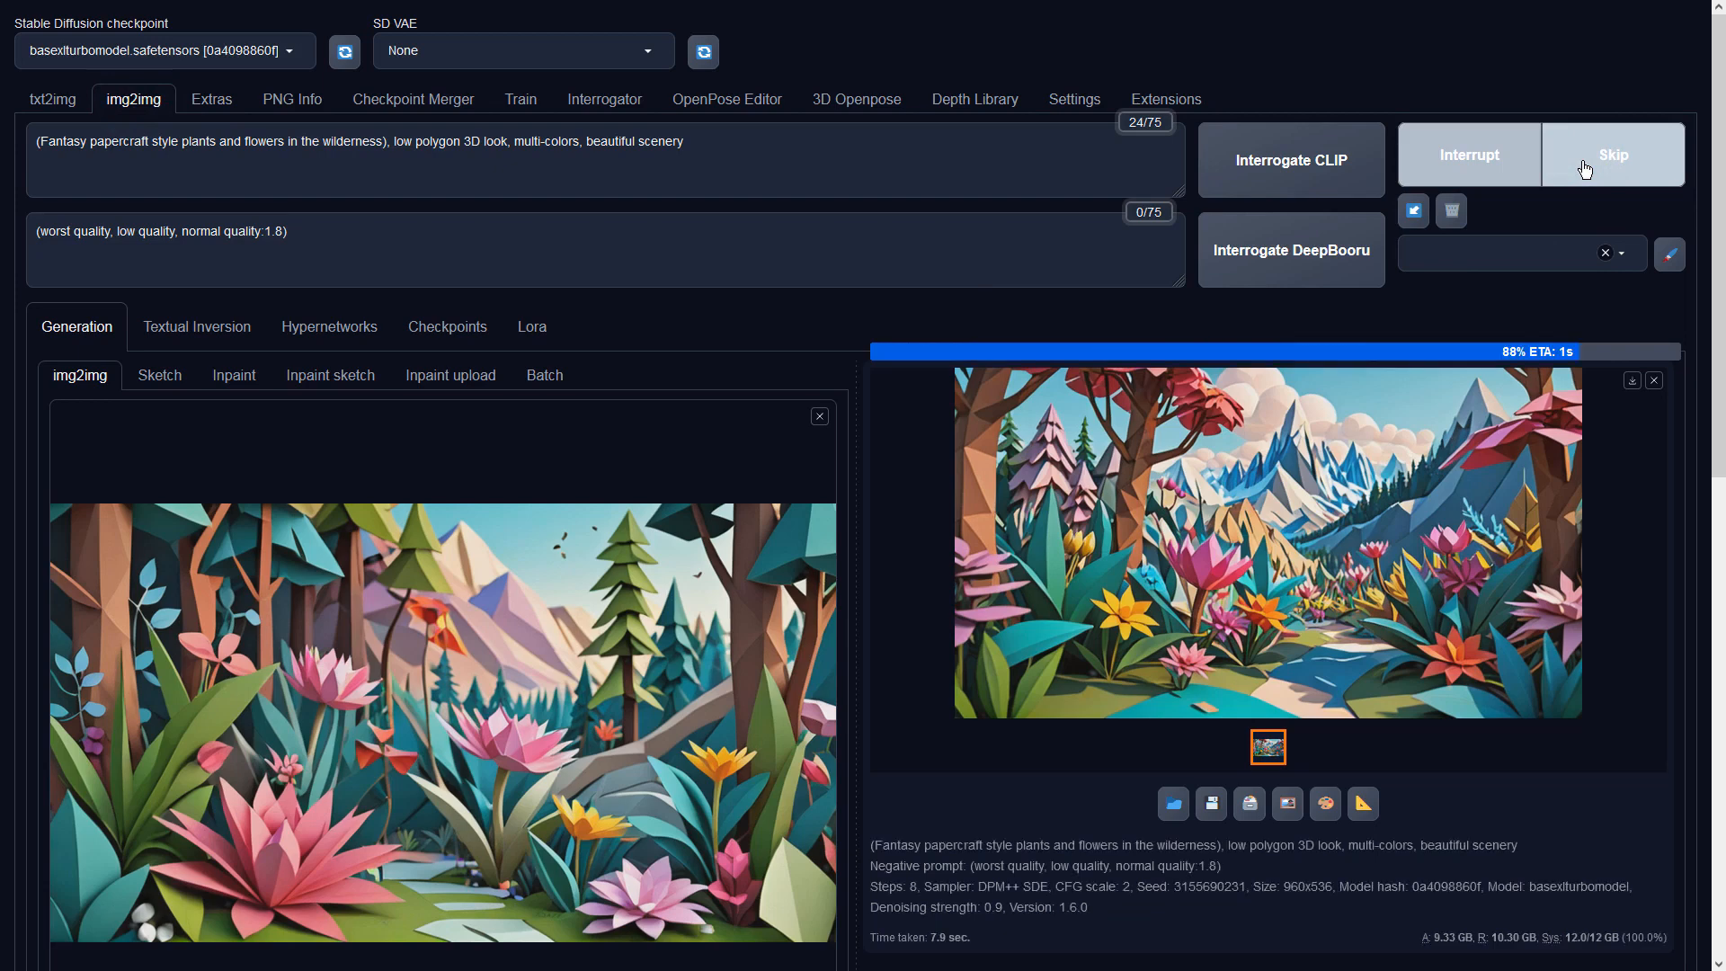
left_click(1523, 440)
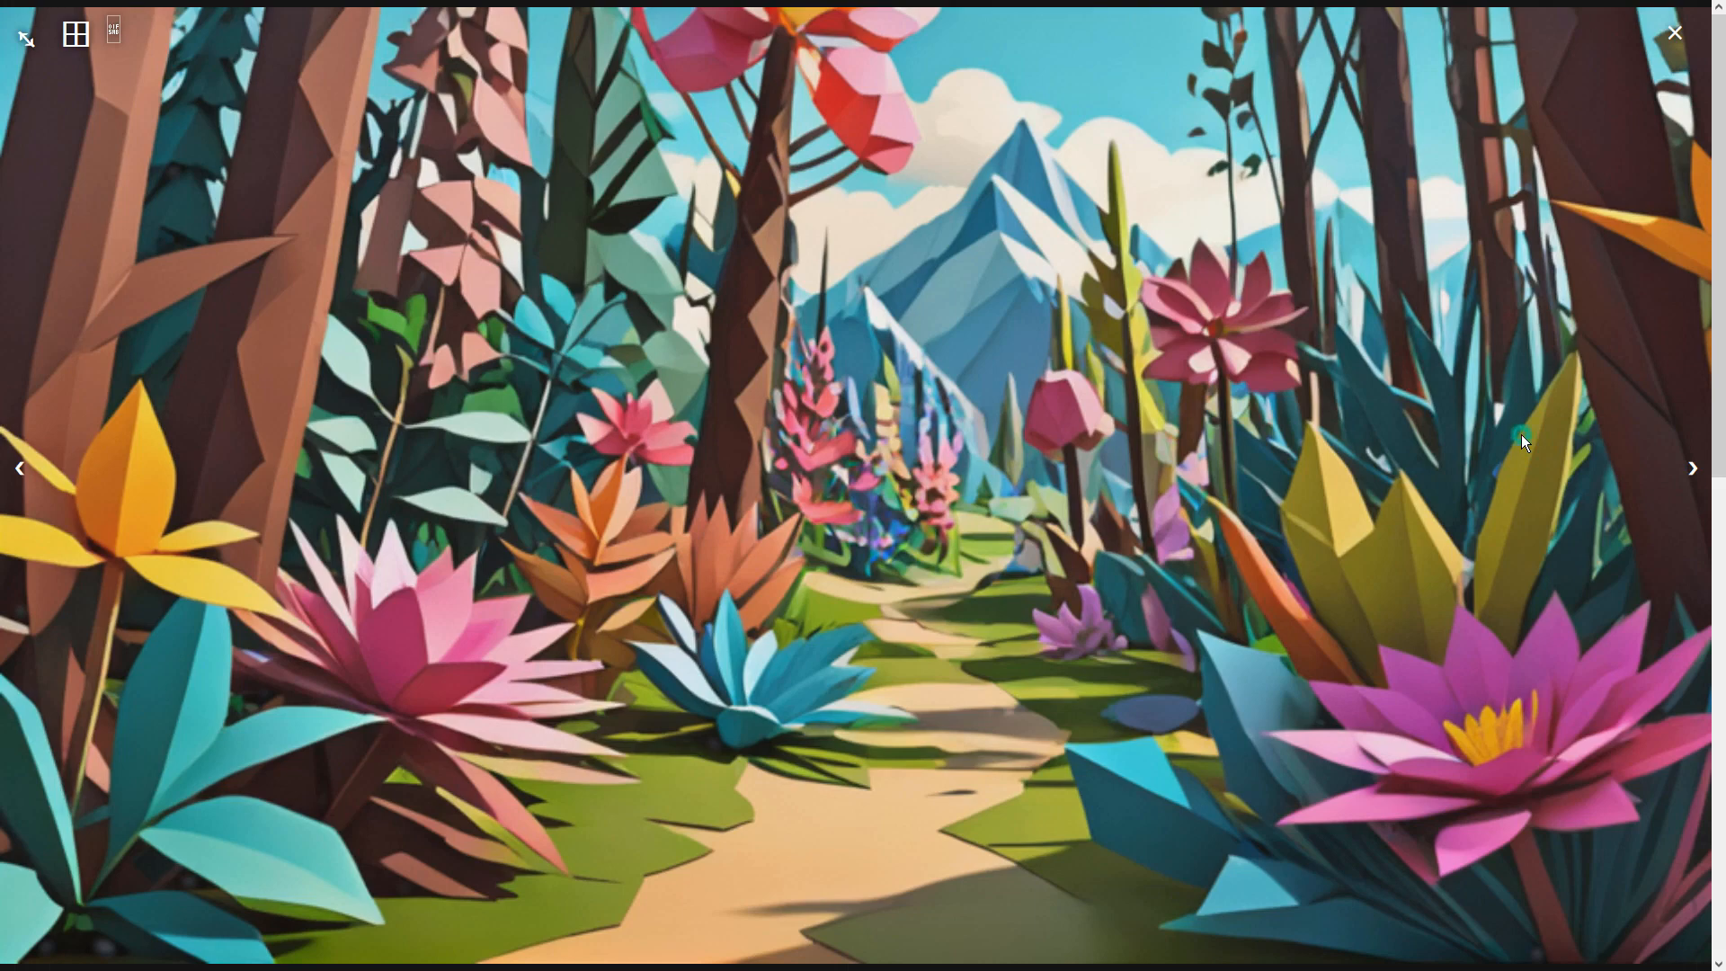
left_click(1521, 434)
Send the forest path result to Extras and run it through the same 4x-UltraSharp upscaling at resize 1.
left_click(1357, 803)
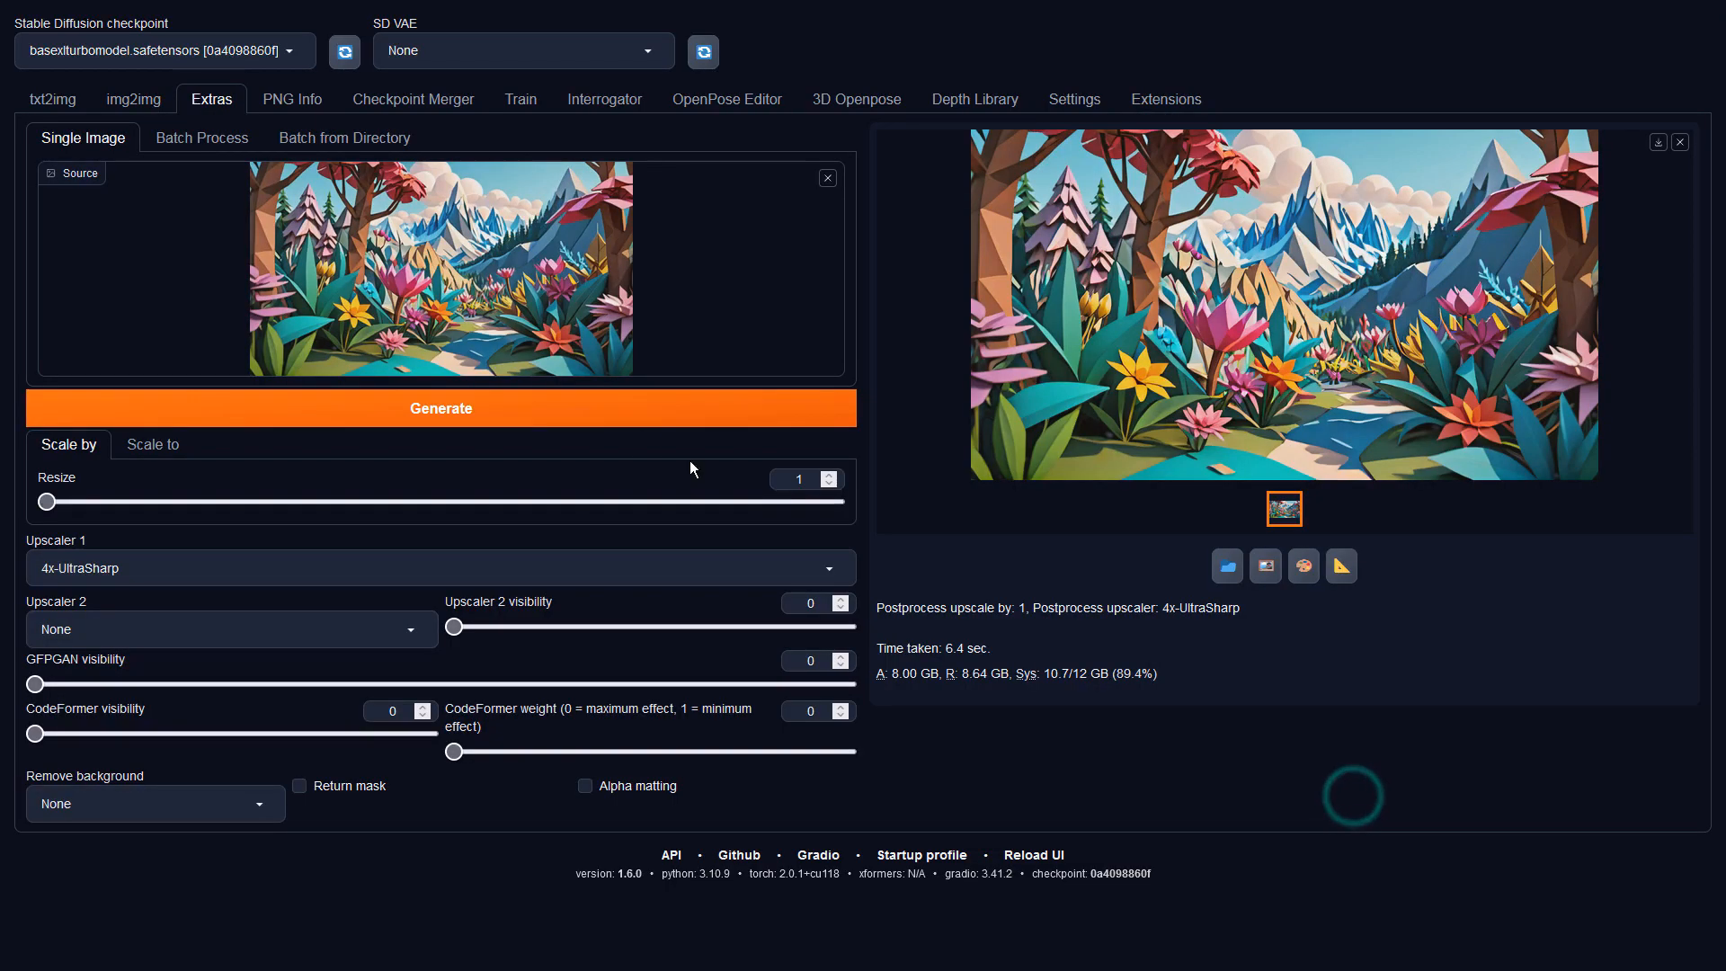
left_click(619, 419)
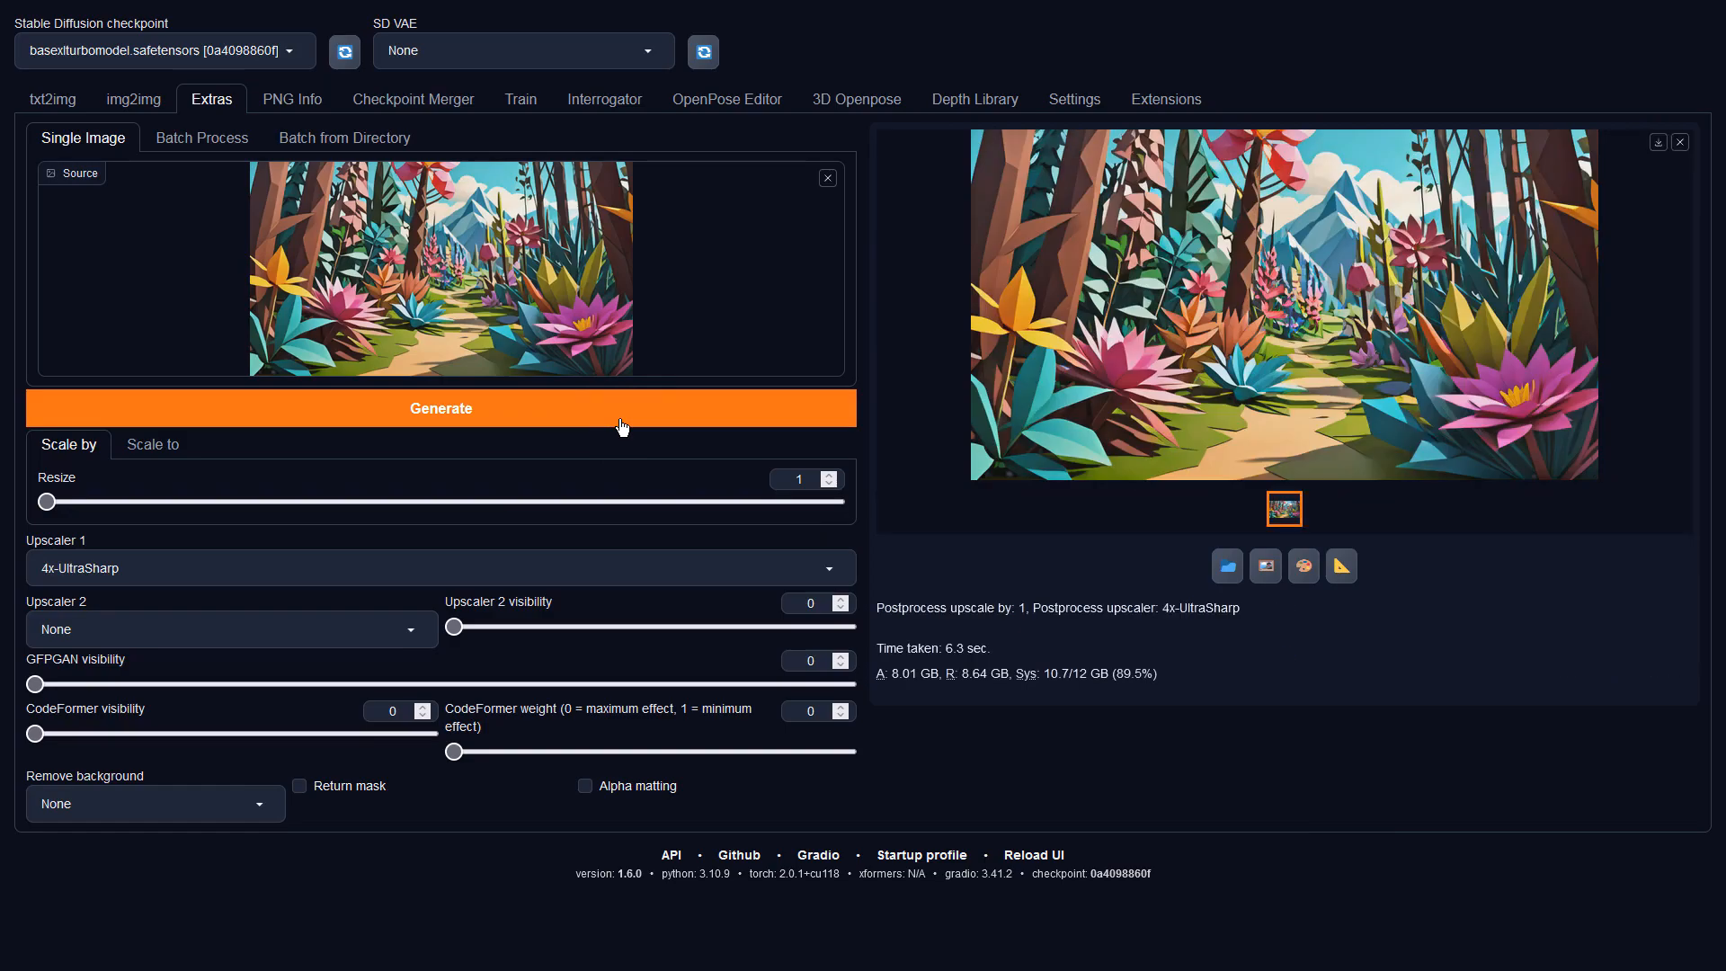
left_click(1112, 389)
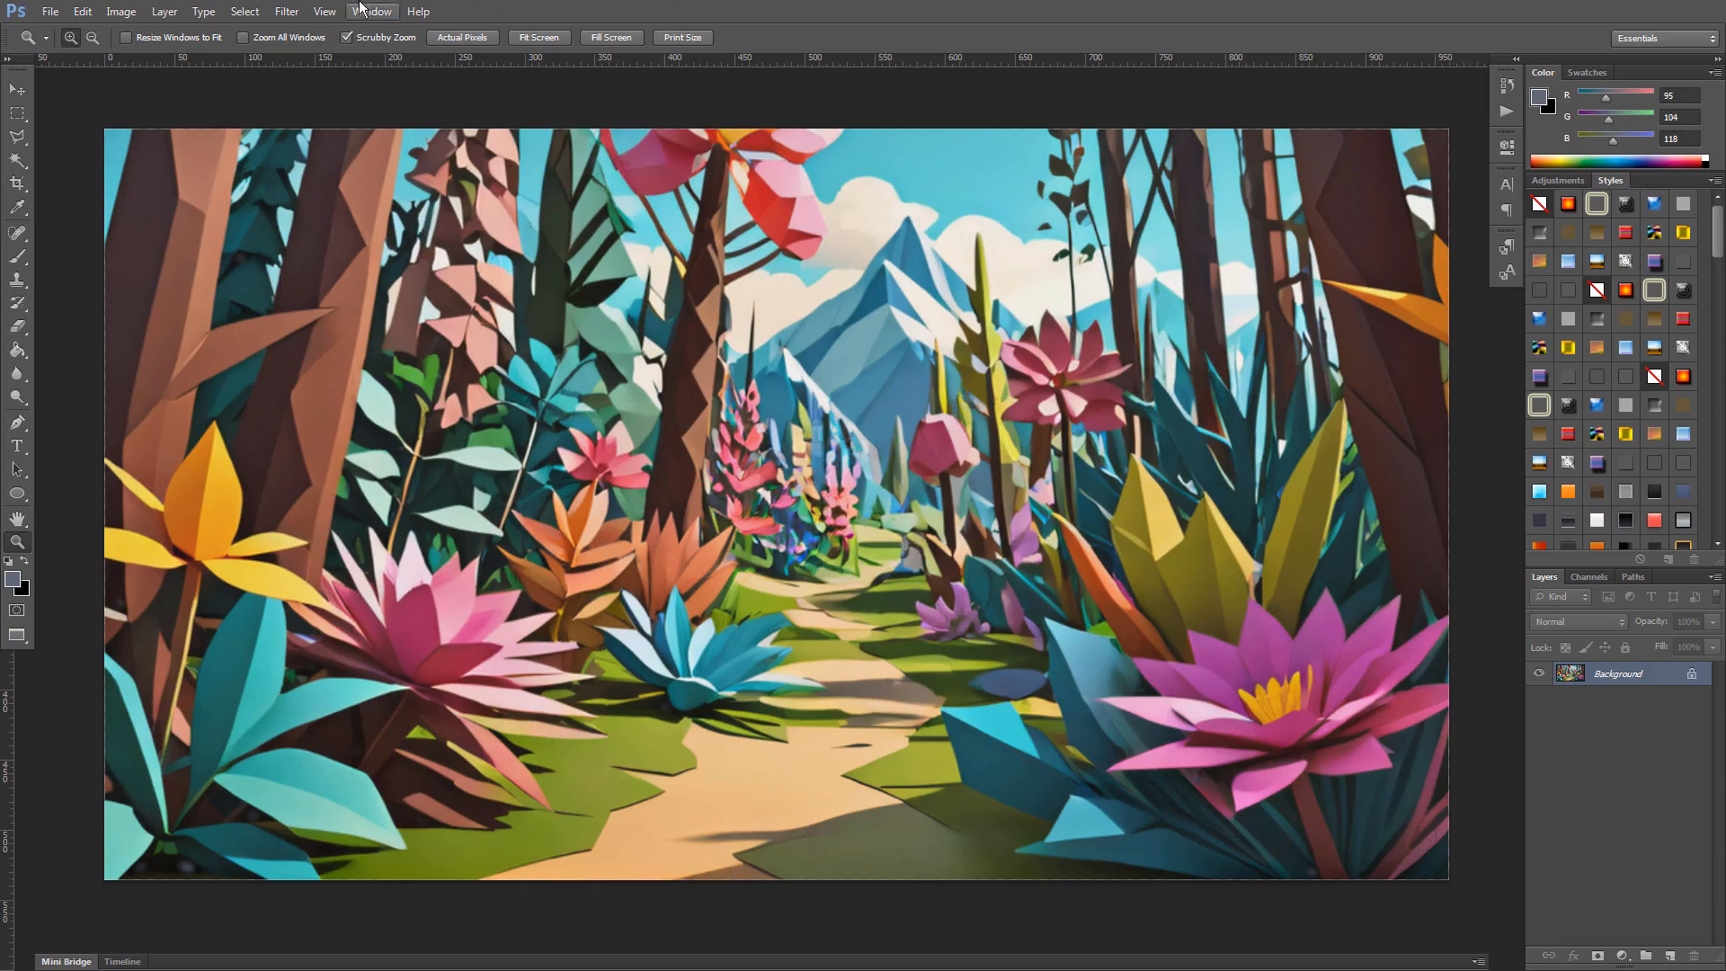
In Photoshop, apply a Vibrance adjustment to the forest path image with vibrance +100 and saturation +25.
left_click(131, 11)
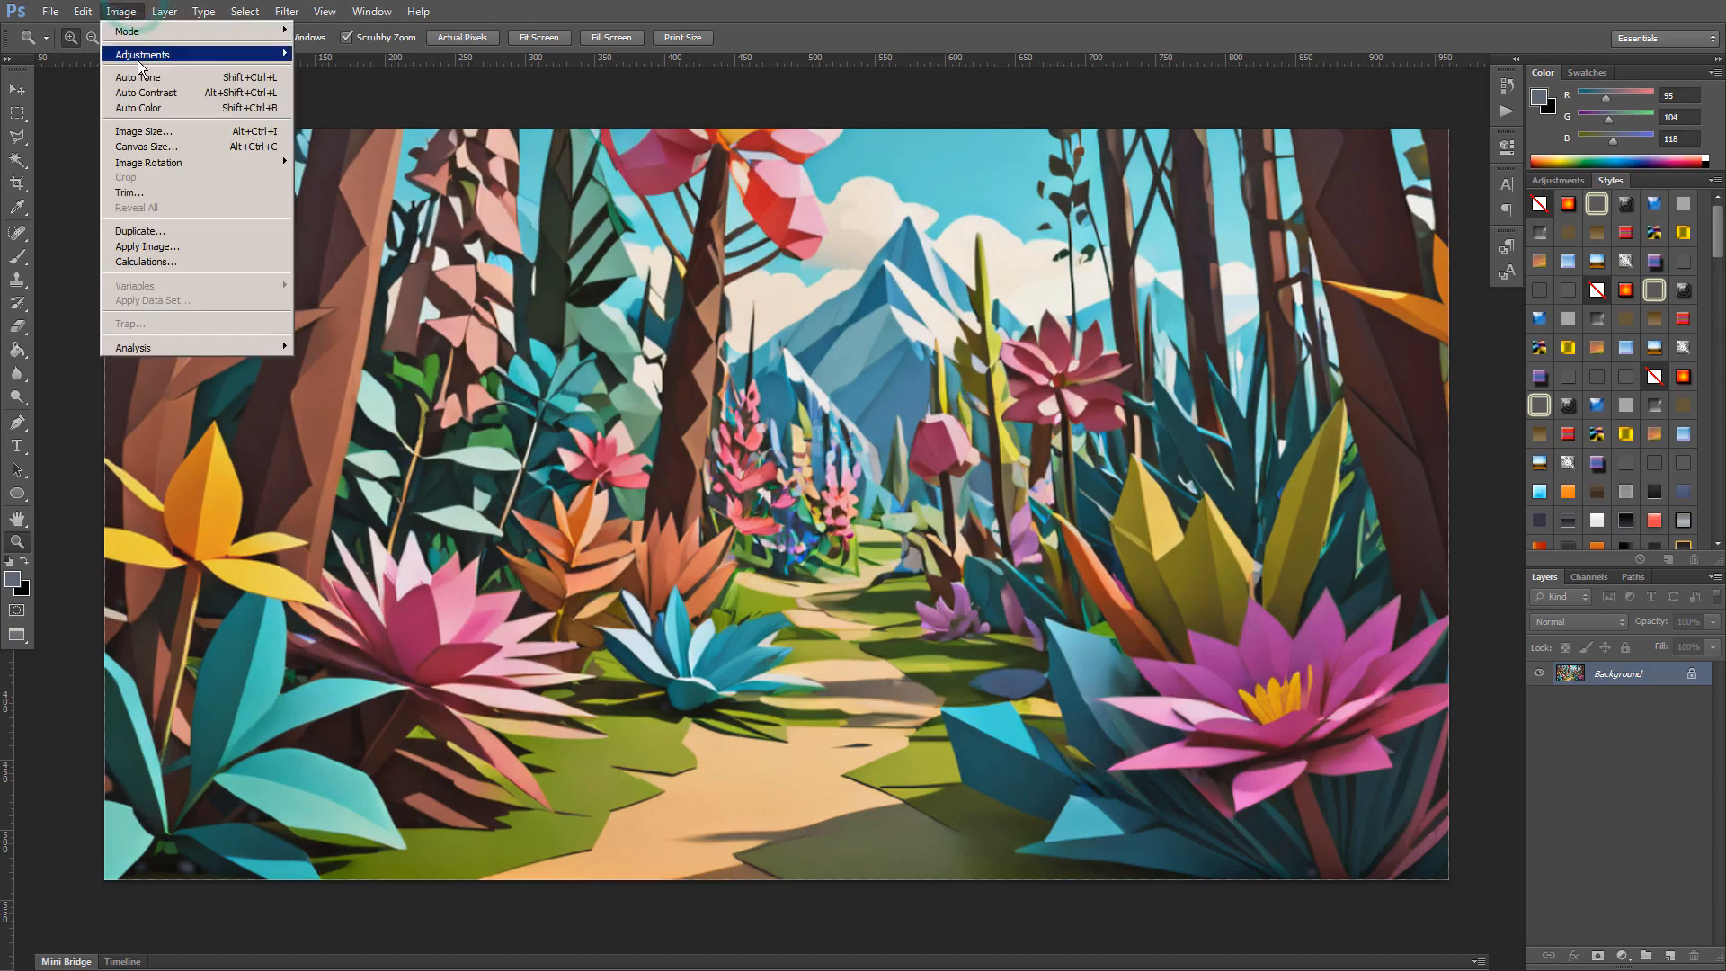
mouse_move(224, 54)
left_click(399, 124)
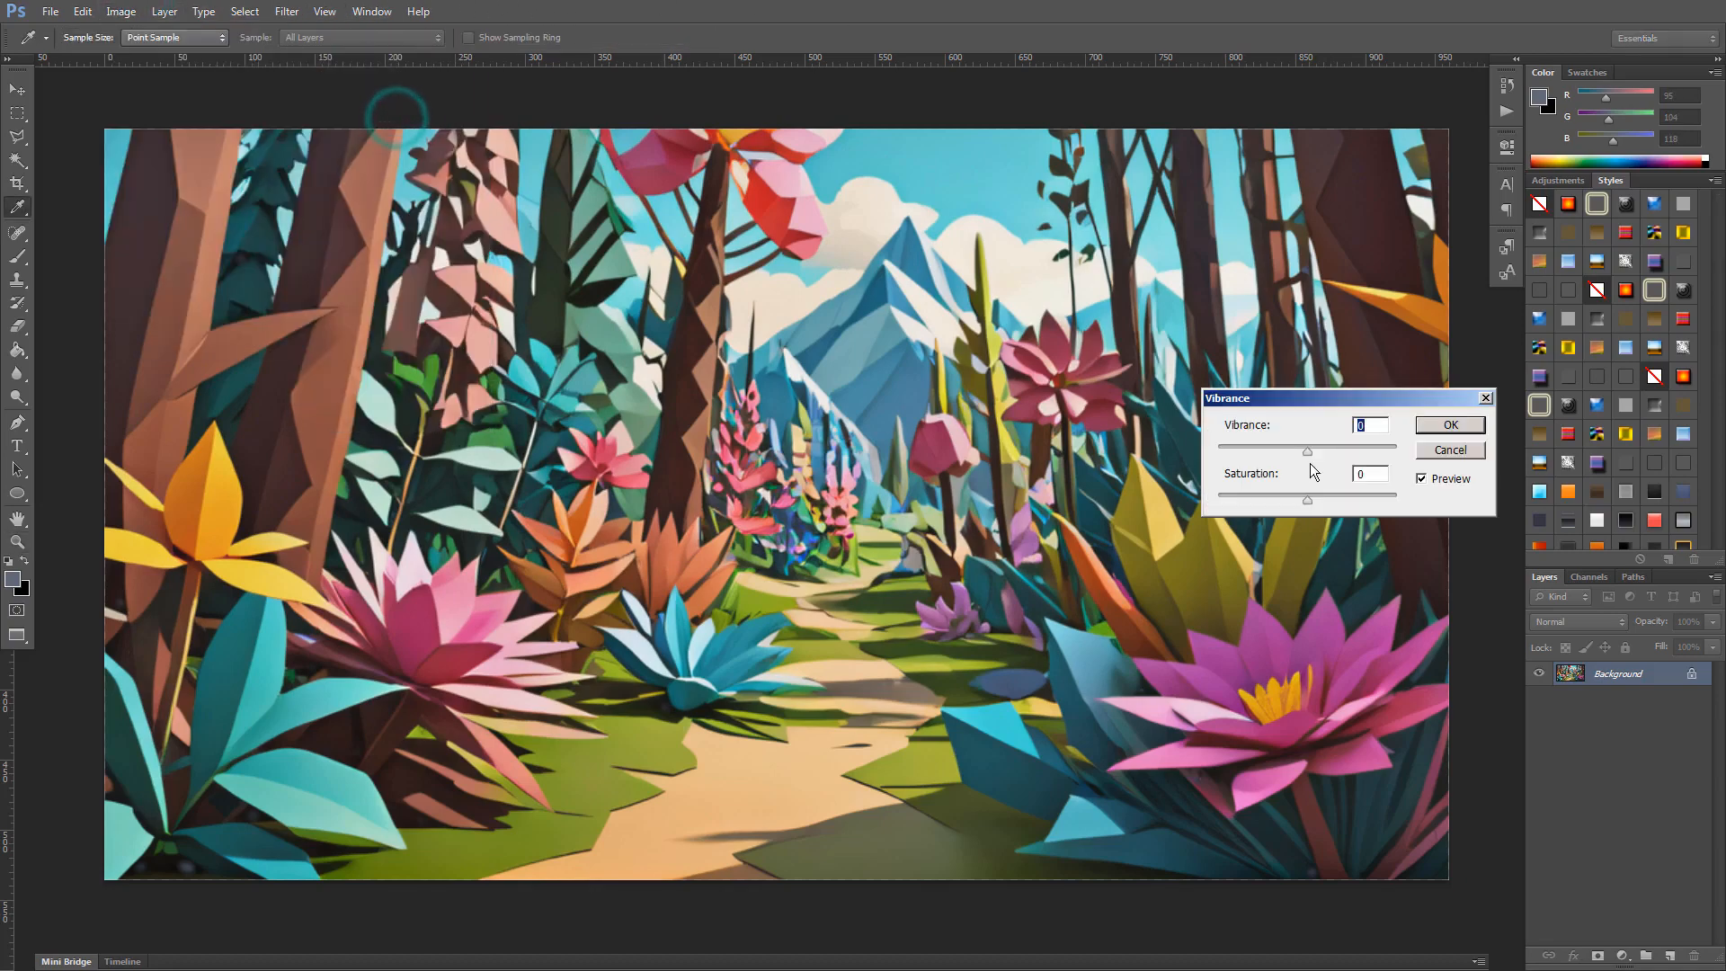
left_click_drag(1309, 450, 1410, 459)
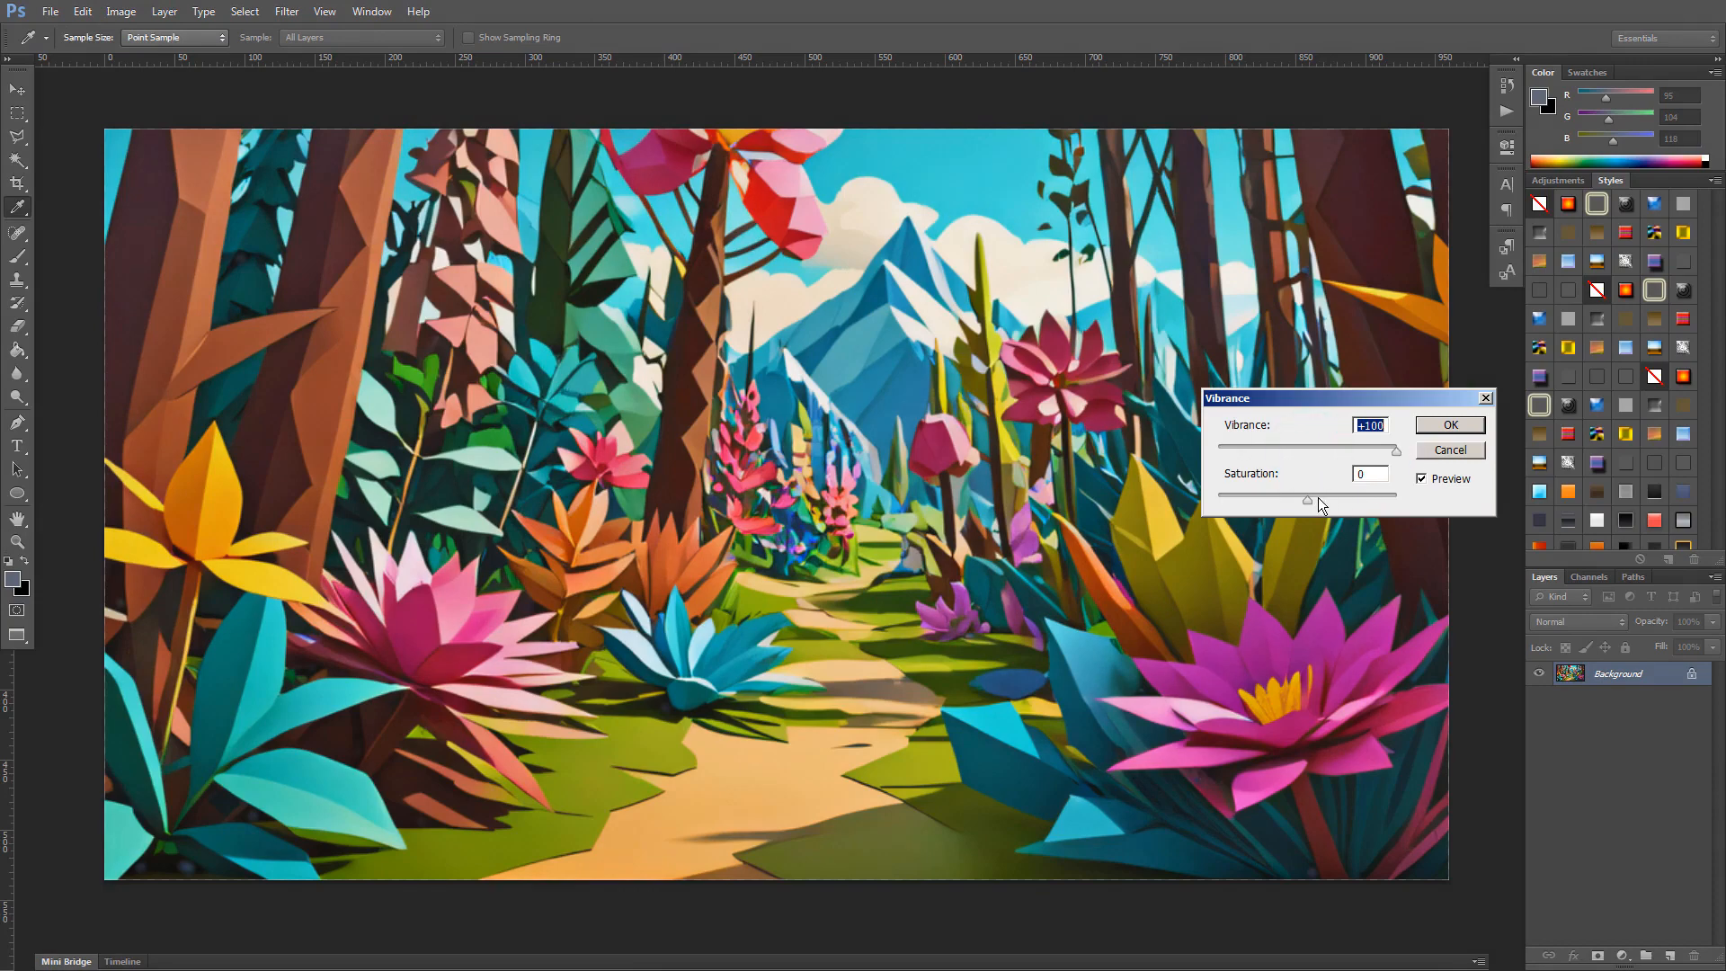
mouse_move(1308, 499)
left_mouse_down()
mouse_move(1387, 505)
mouse_move(1331, 505)
left_mouse_up()
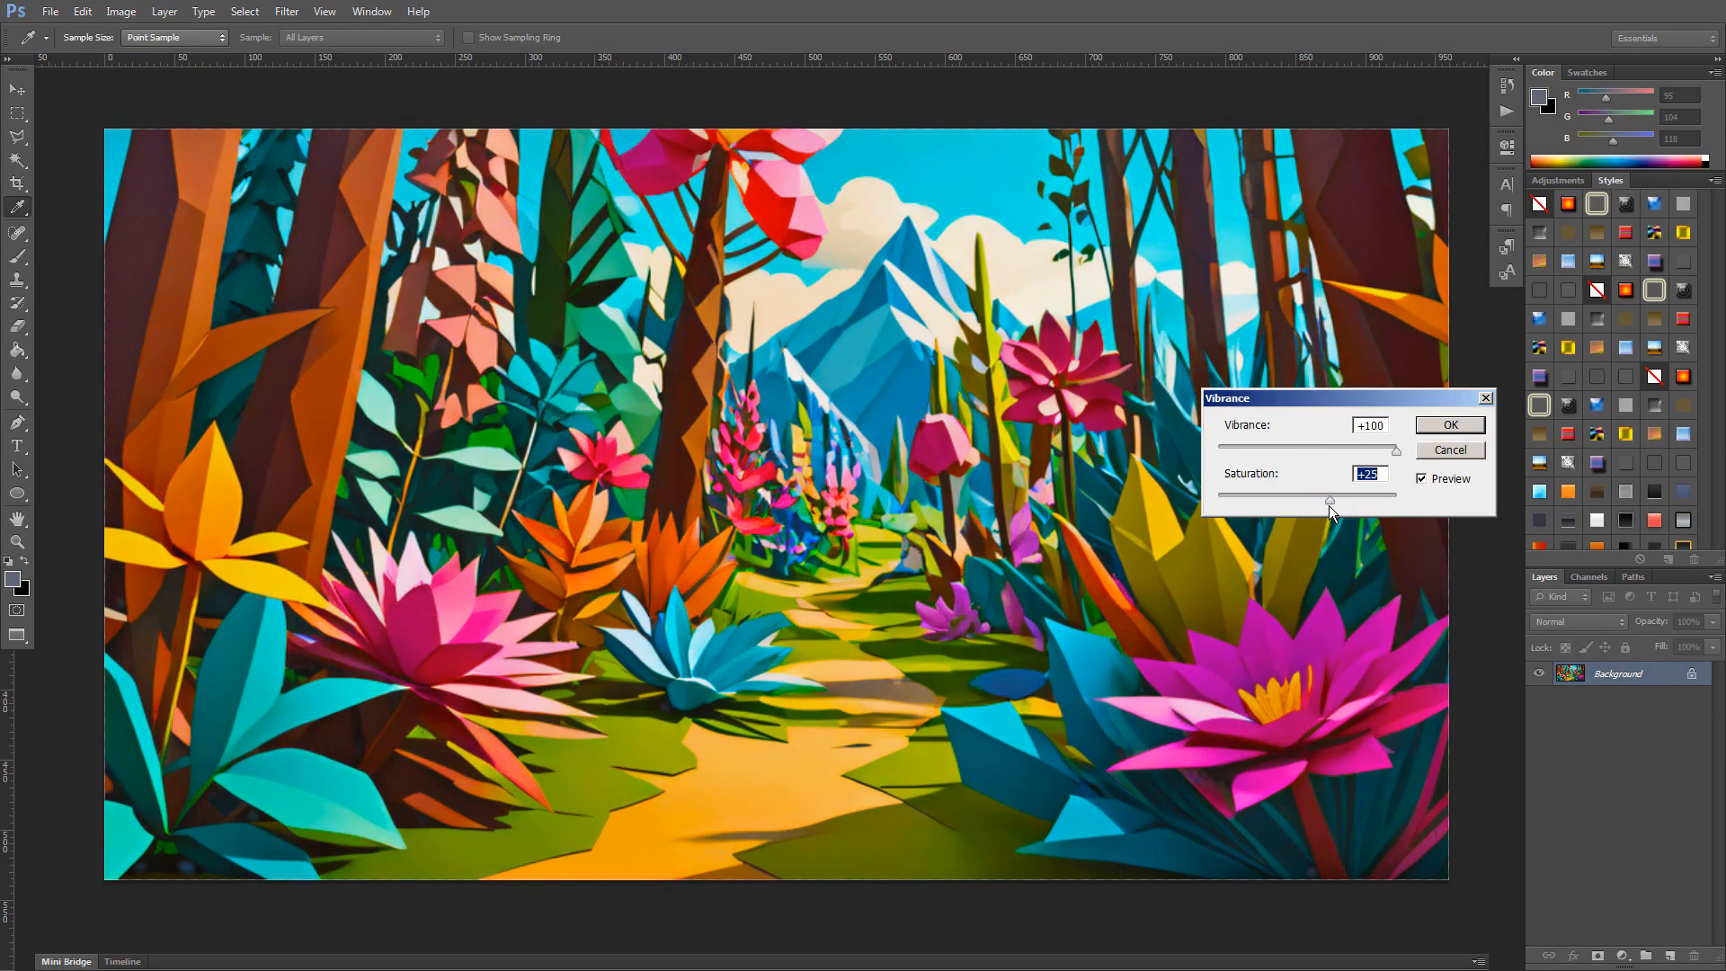
left_click(1451, 426)
key("z")
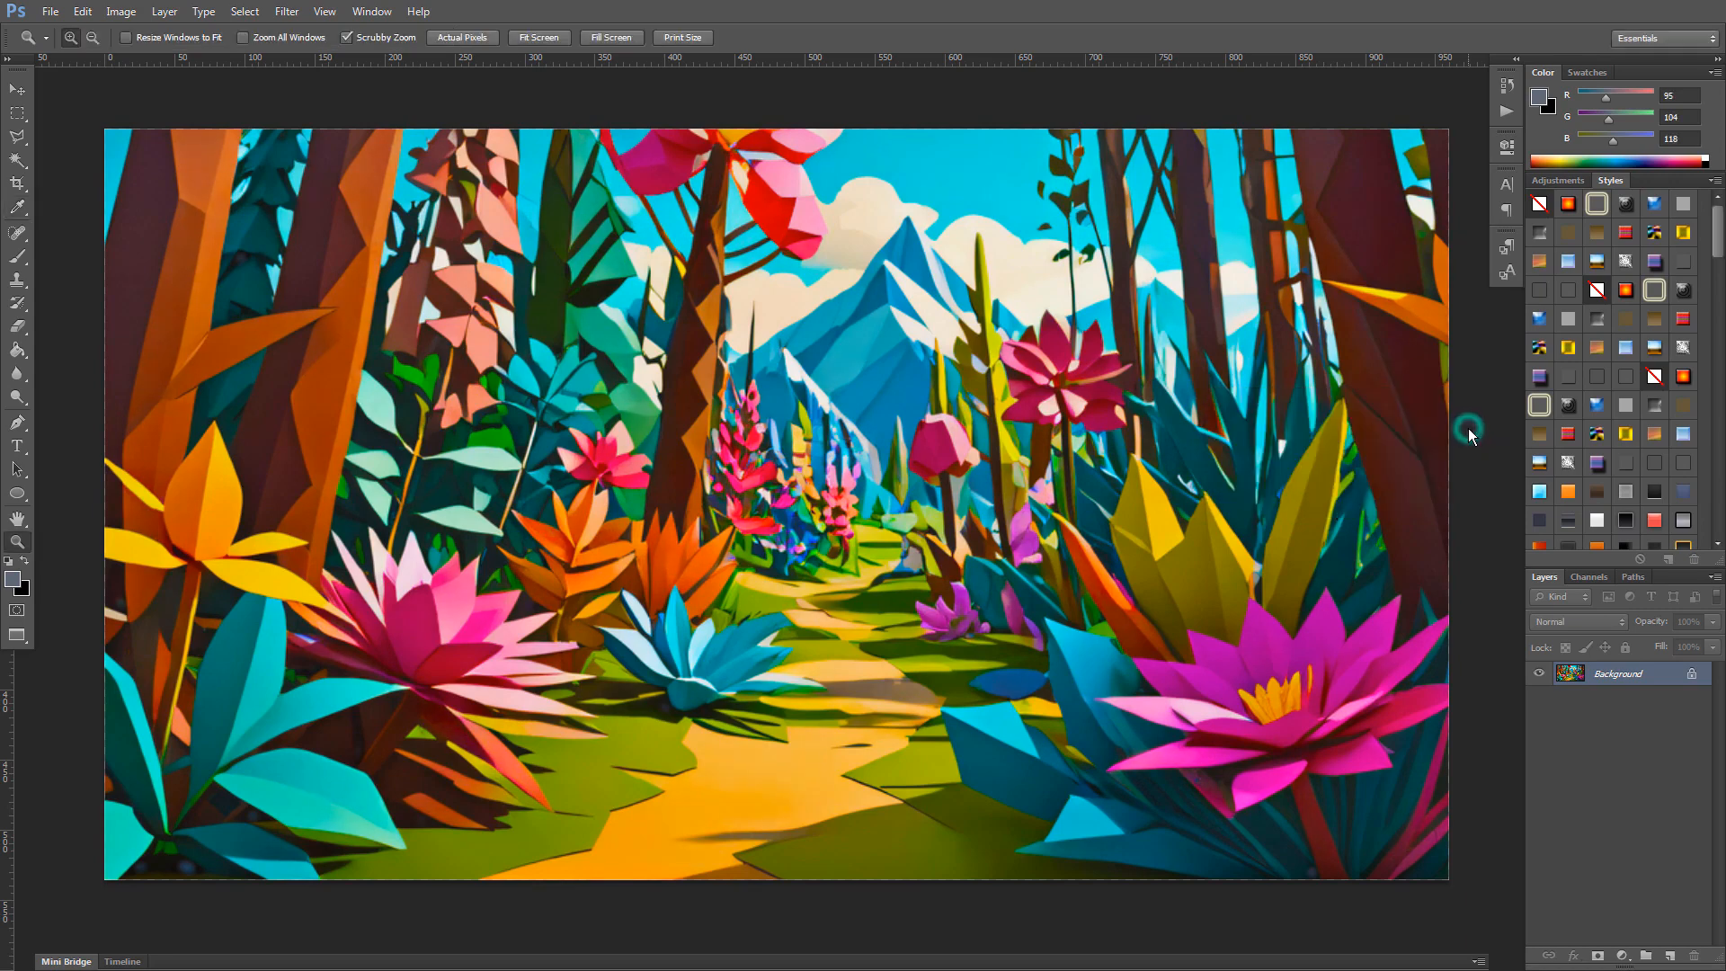
Apply Auto Contrast and Auto Tone to the forest path image.
left_click(121, 12)
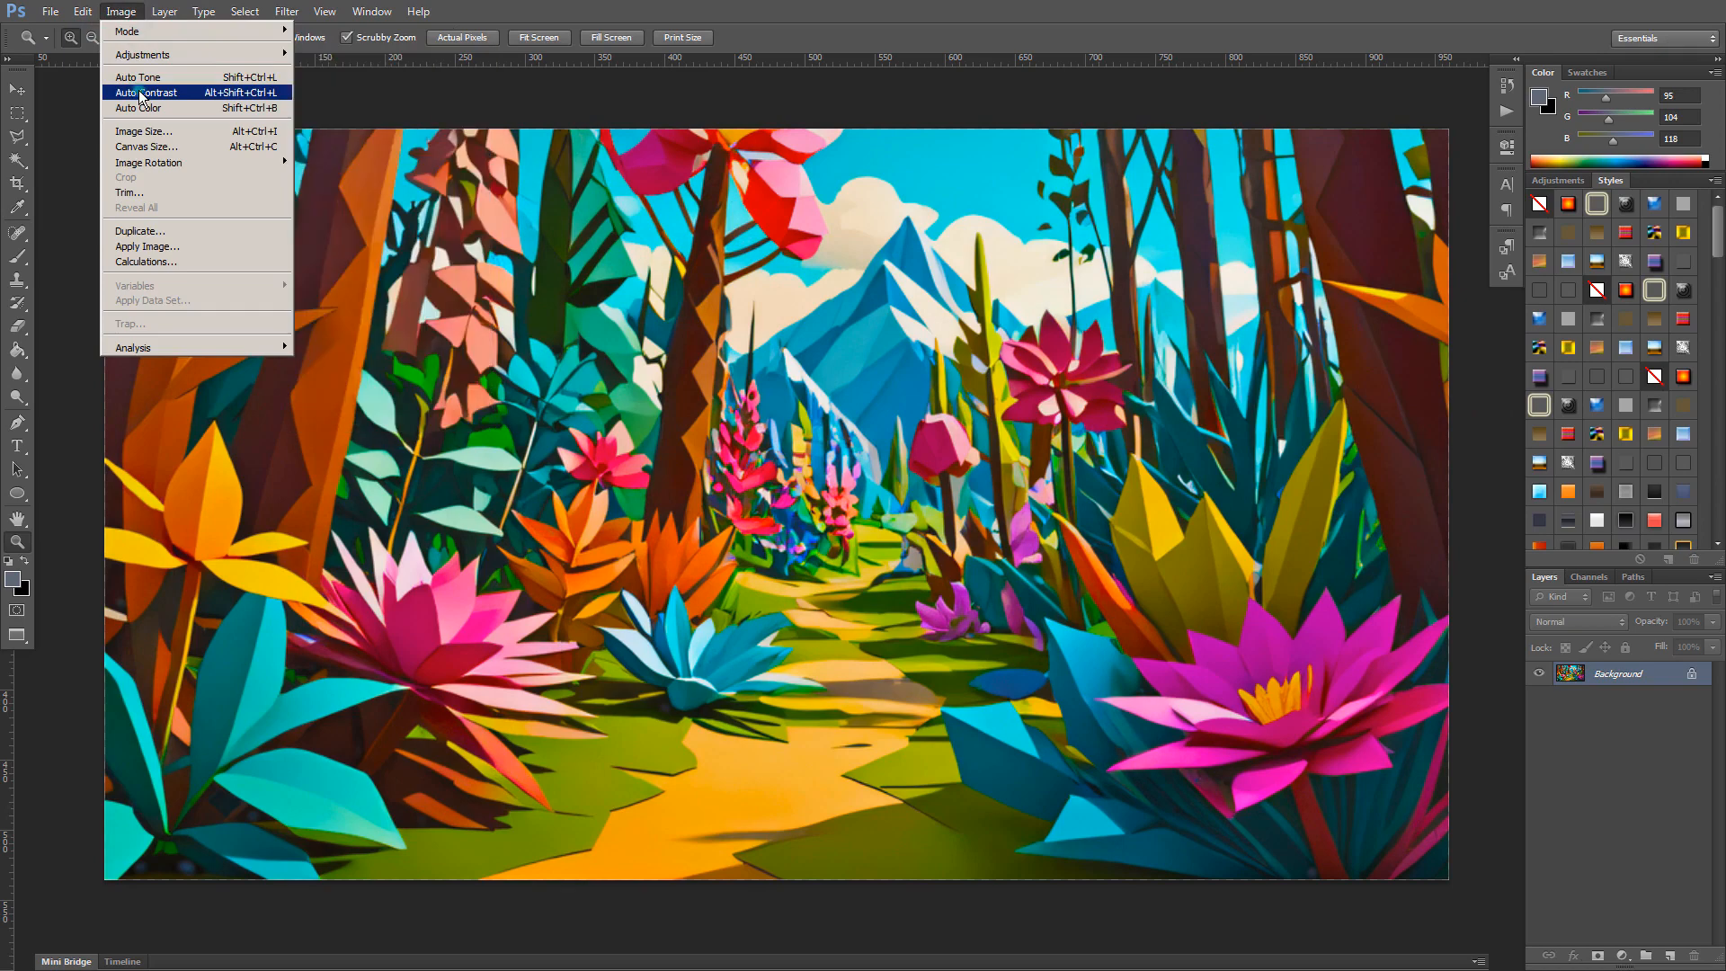
left_click(139, 93)
left_click(121, 12)
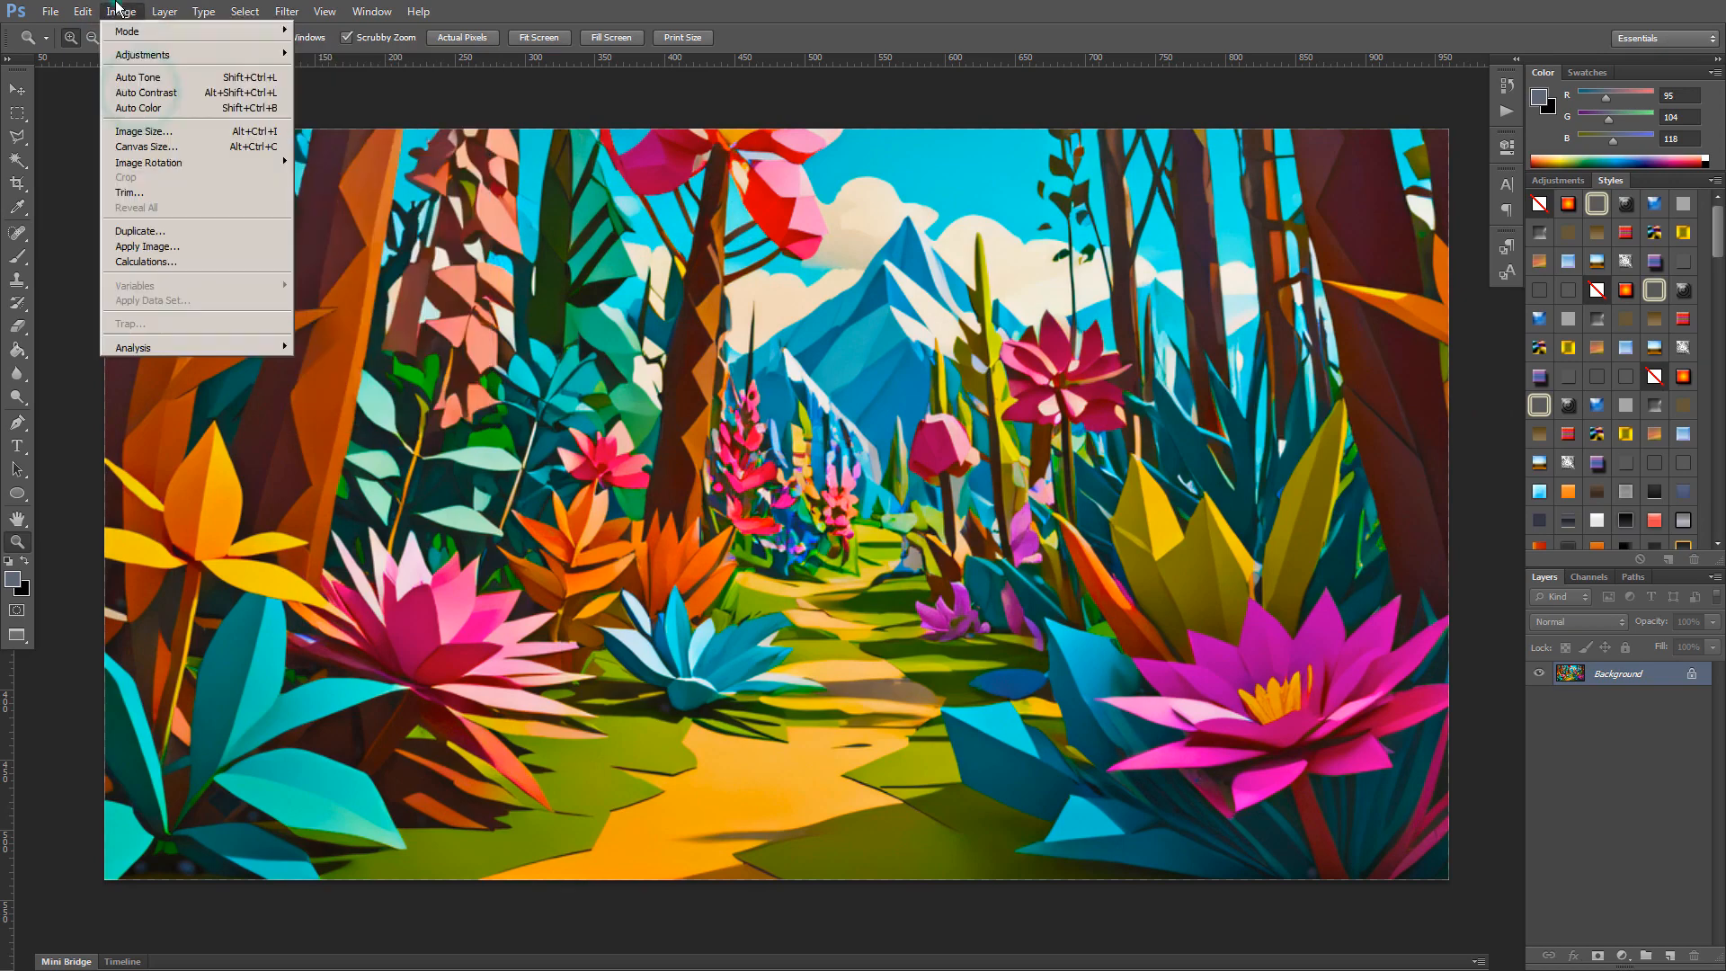
left_click(139, 71)
Try Auto Color on the forest path image and undo it.
left_click(126, 12)
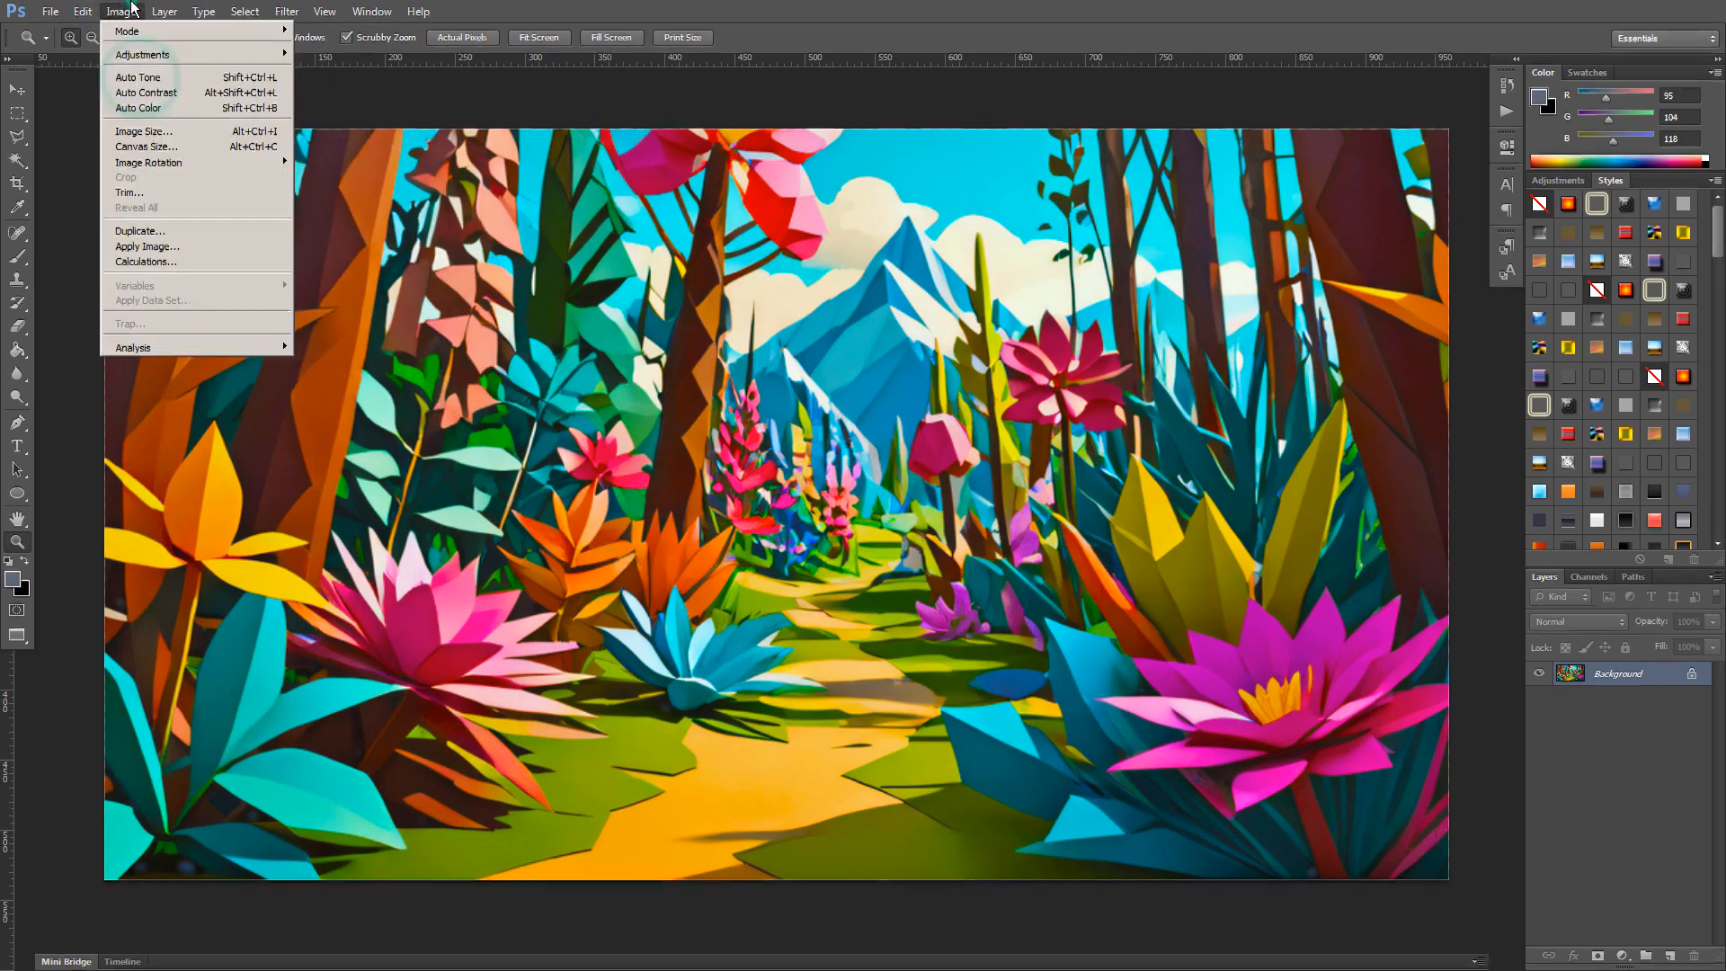
left_click(139, 108)
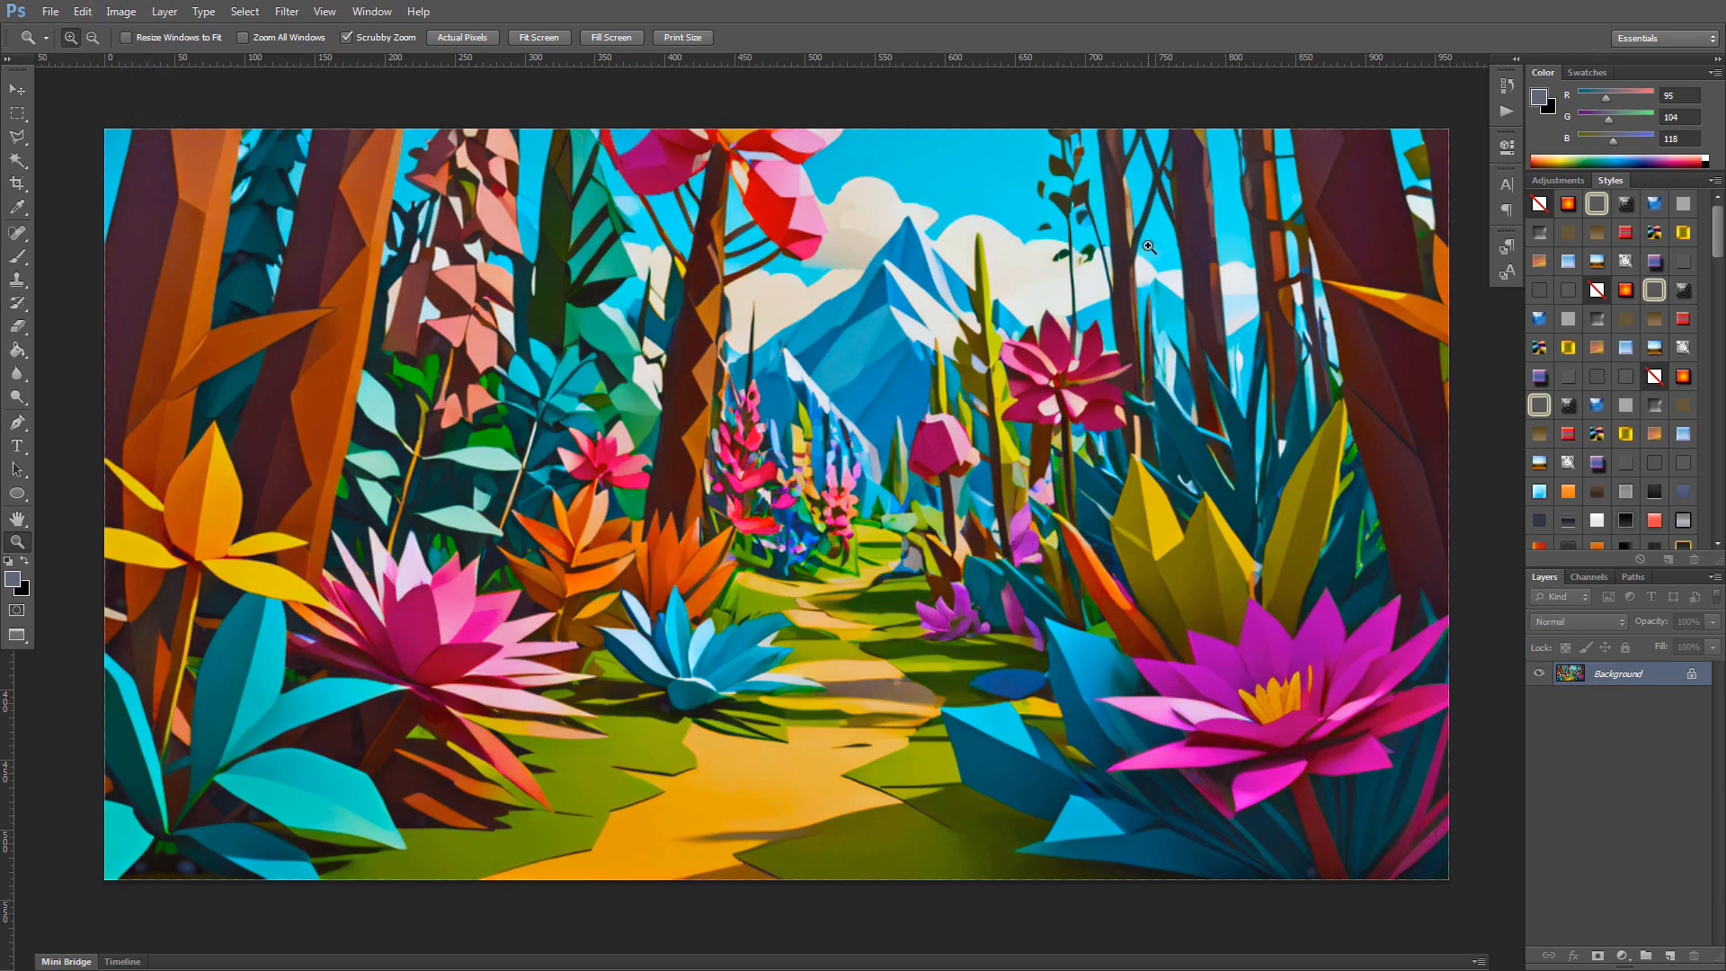
key("ctrl+z")
Compare the original 00001.png snapshot with the Auto Tone state by switching between them in the history.
left_click(1507, 86)
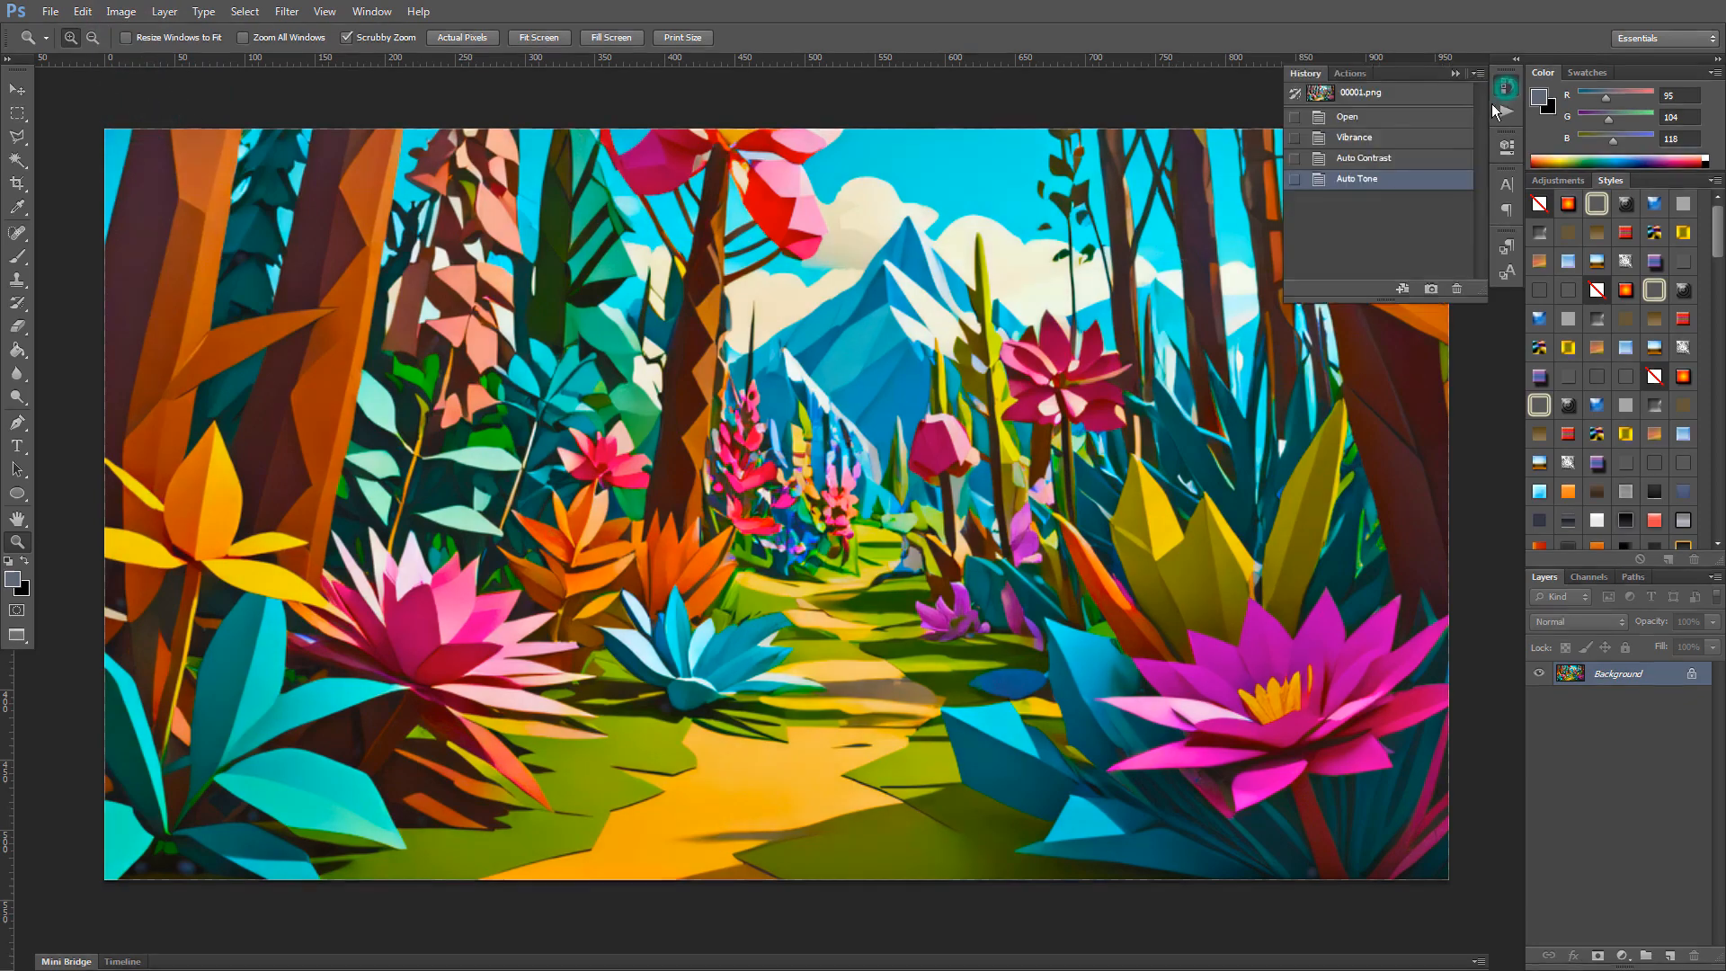
left_click(1378, 97)
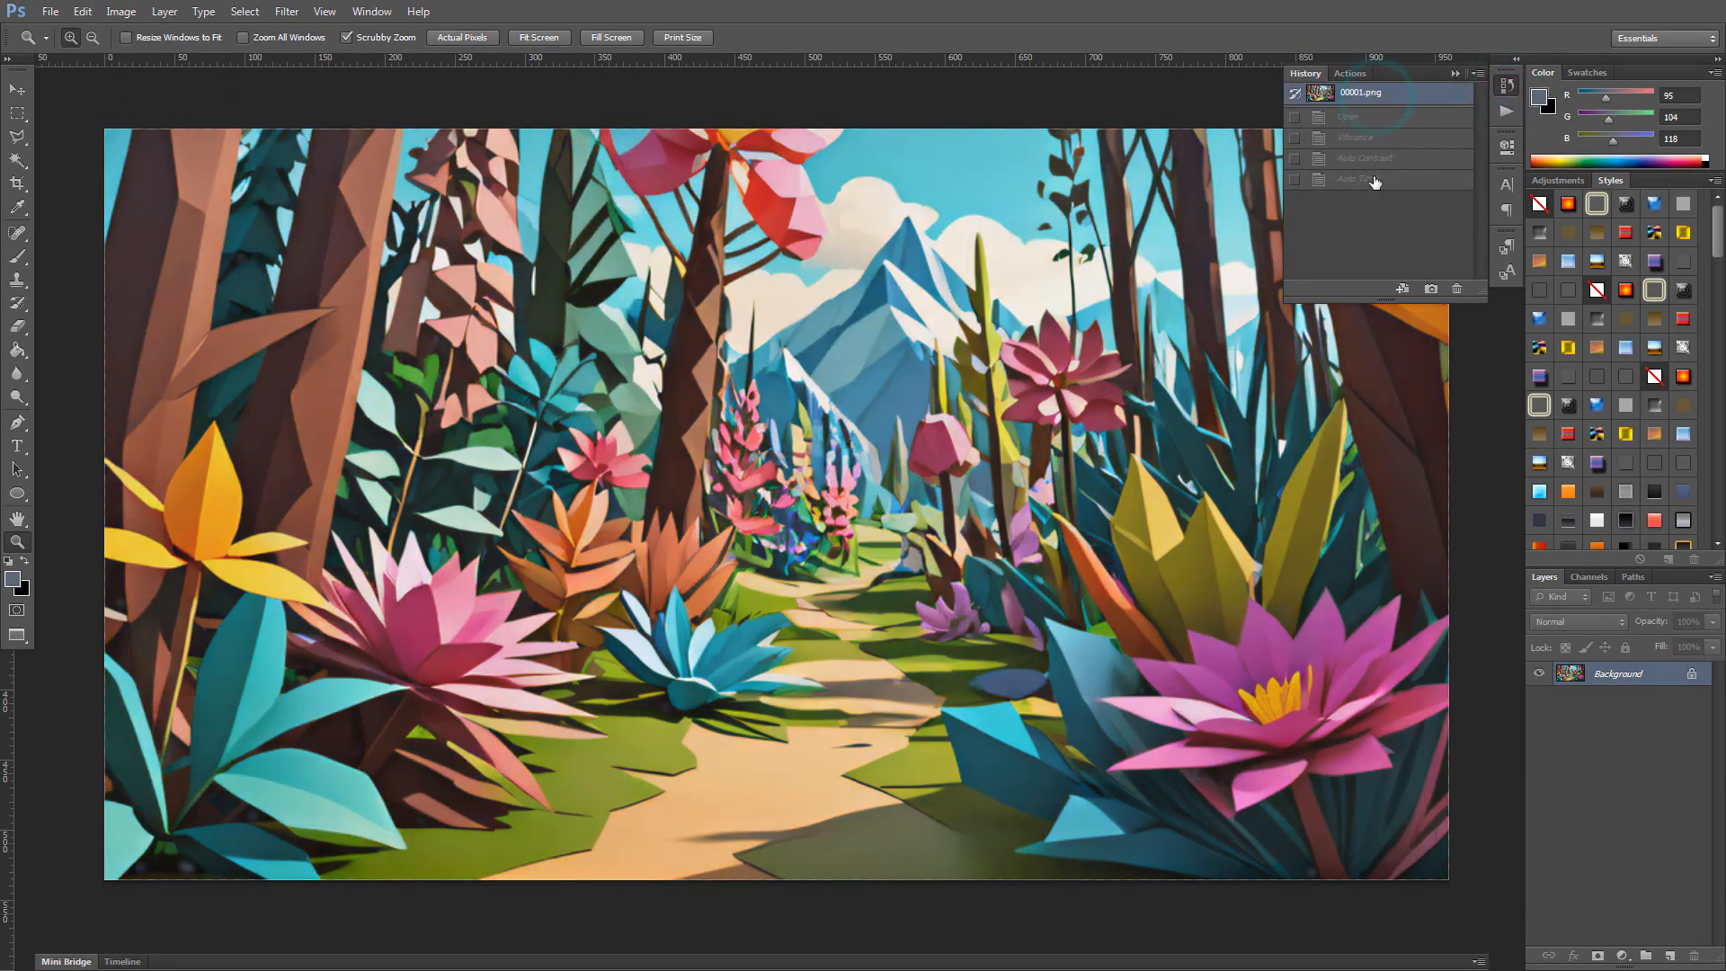
left_click(1374, 181)
left_click(1382, 92)
left_click(1375, 183)
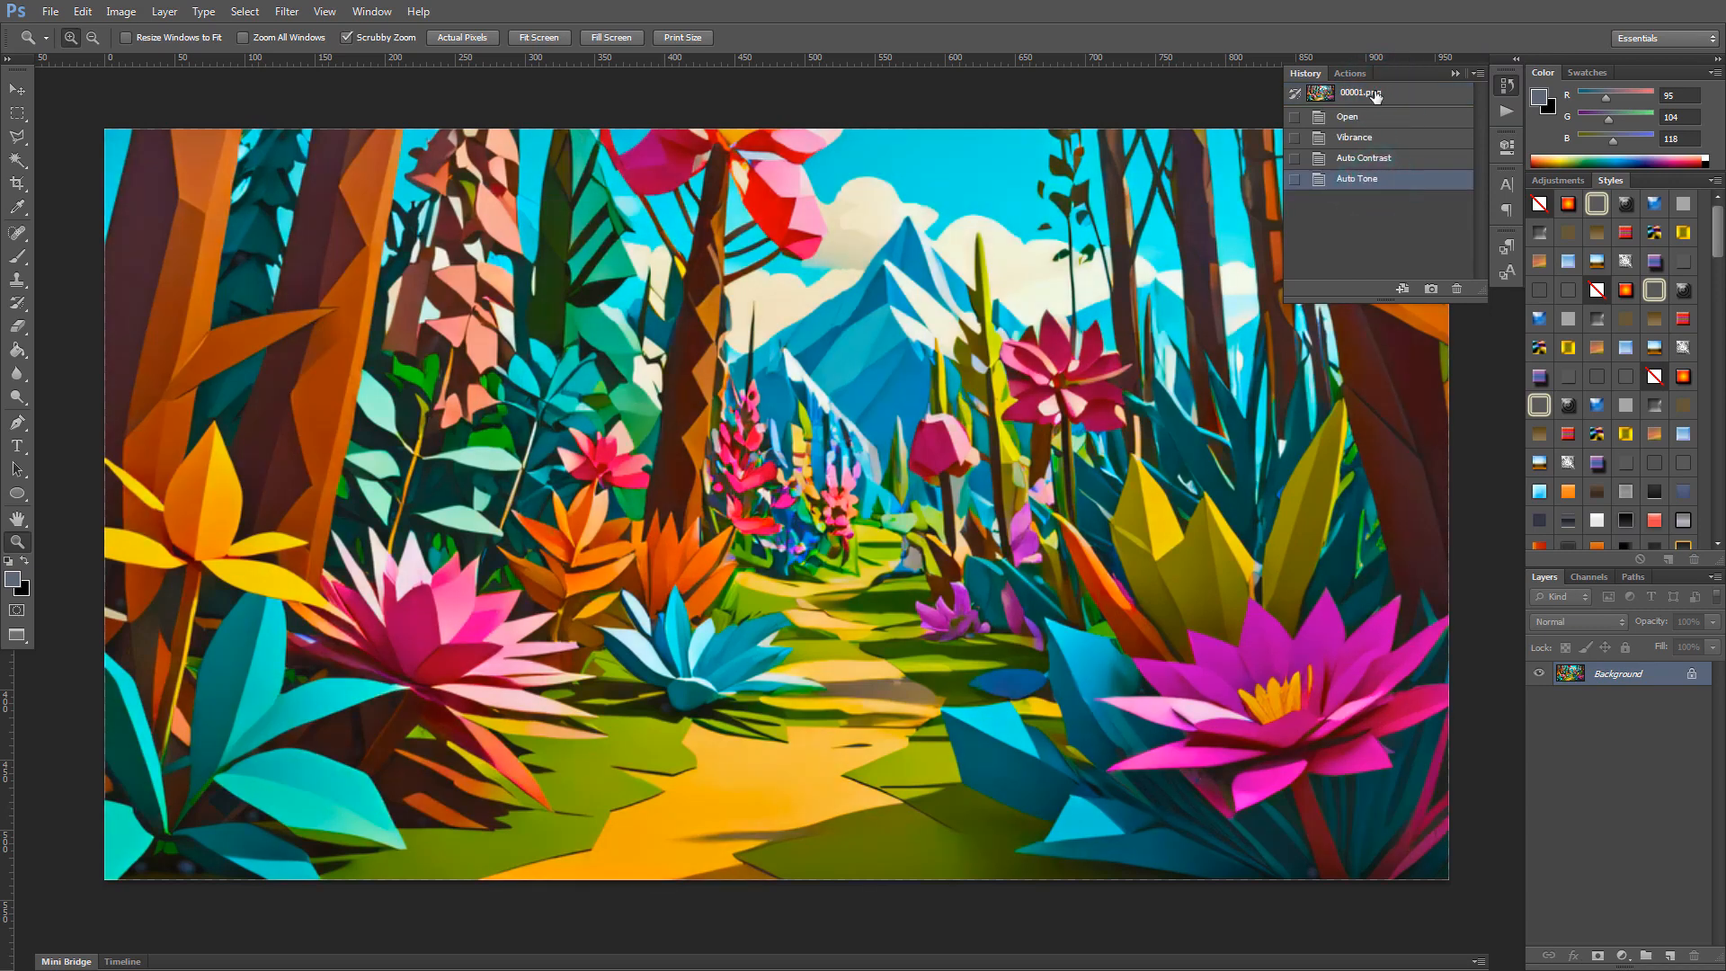
left_click(1374, 92)
left_click(1375, 181)
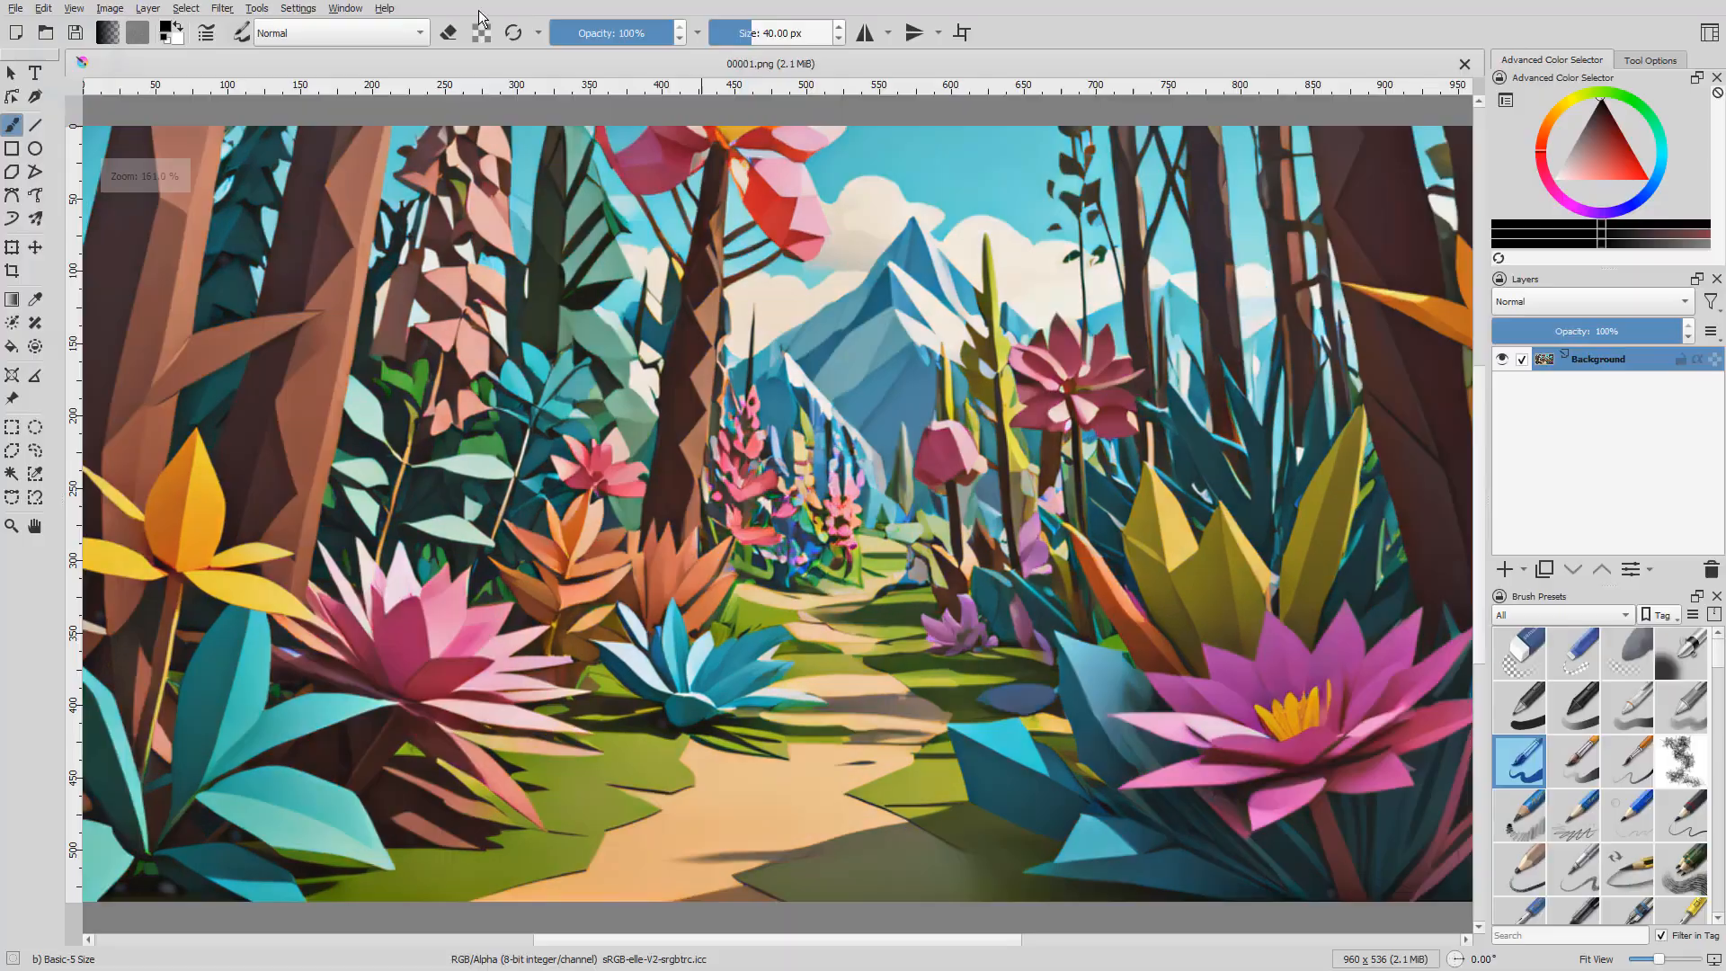
In Krita, apply the Auto Contrast filter to the unedited 00001.png.
left_click(210, 8)
mouse_move(266, 67)
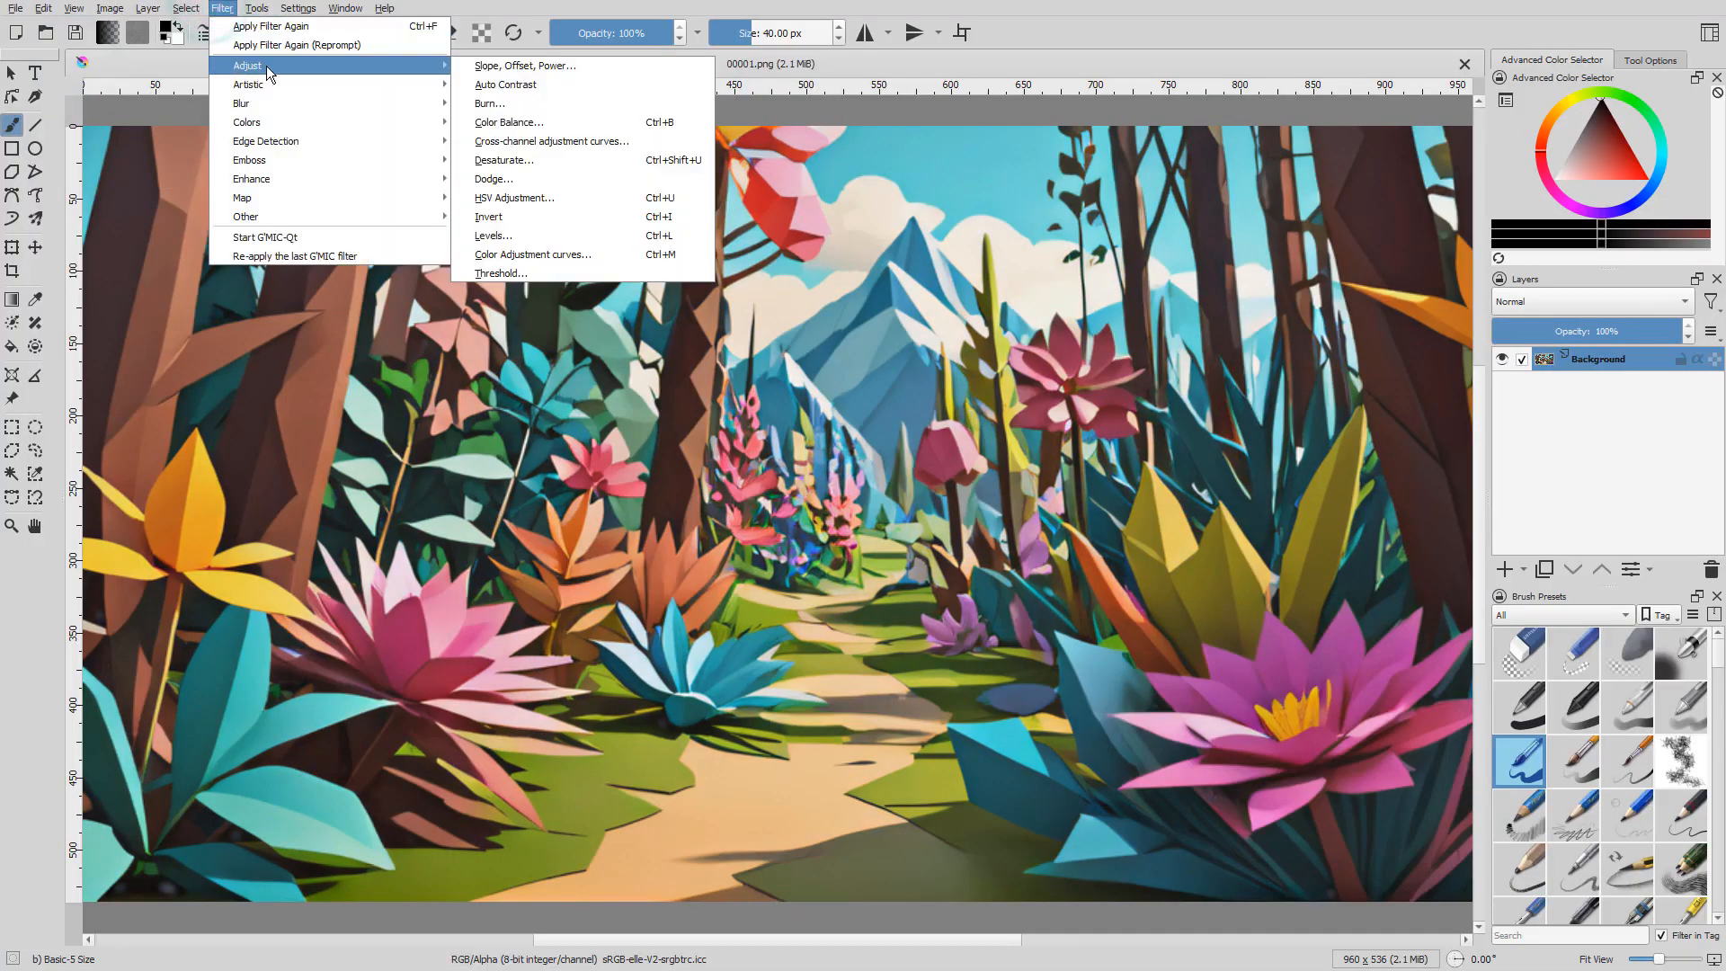
left_click(529, 85)
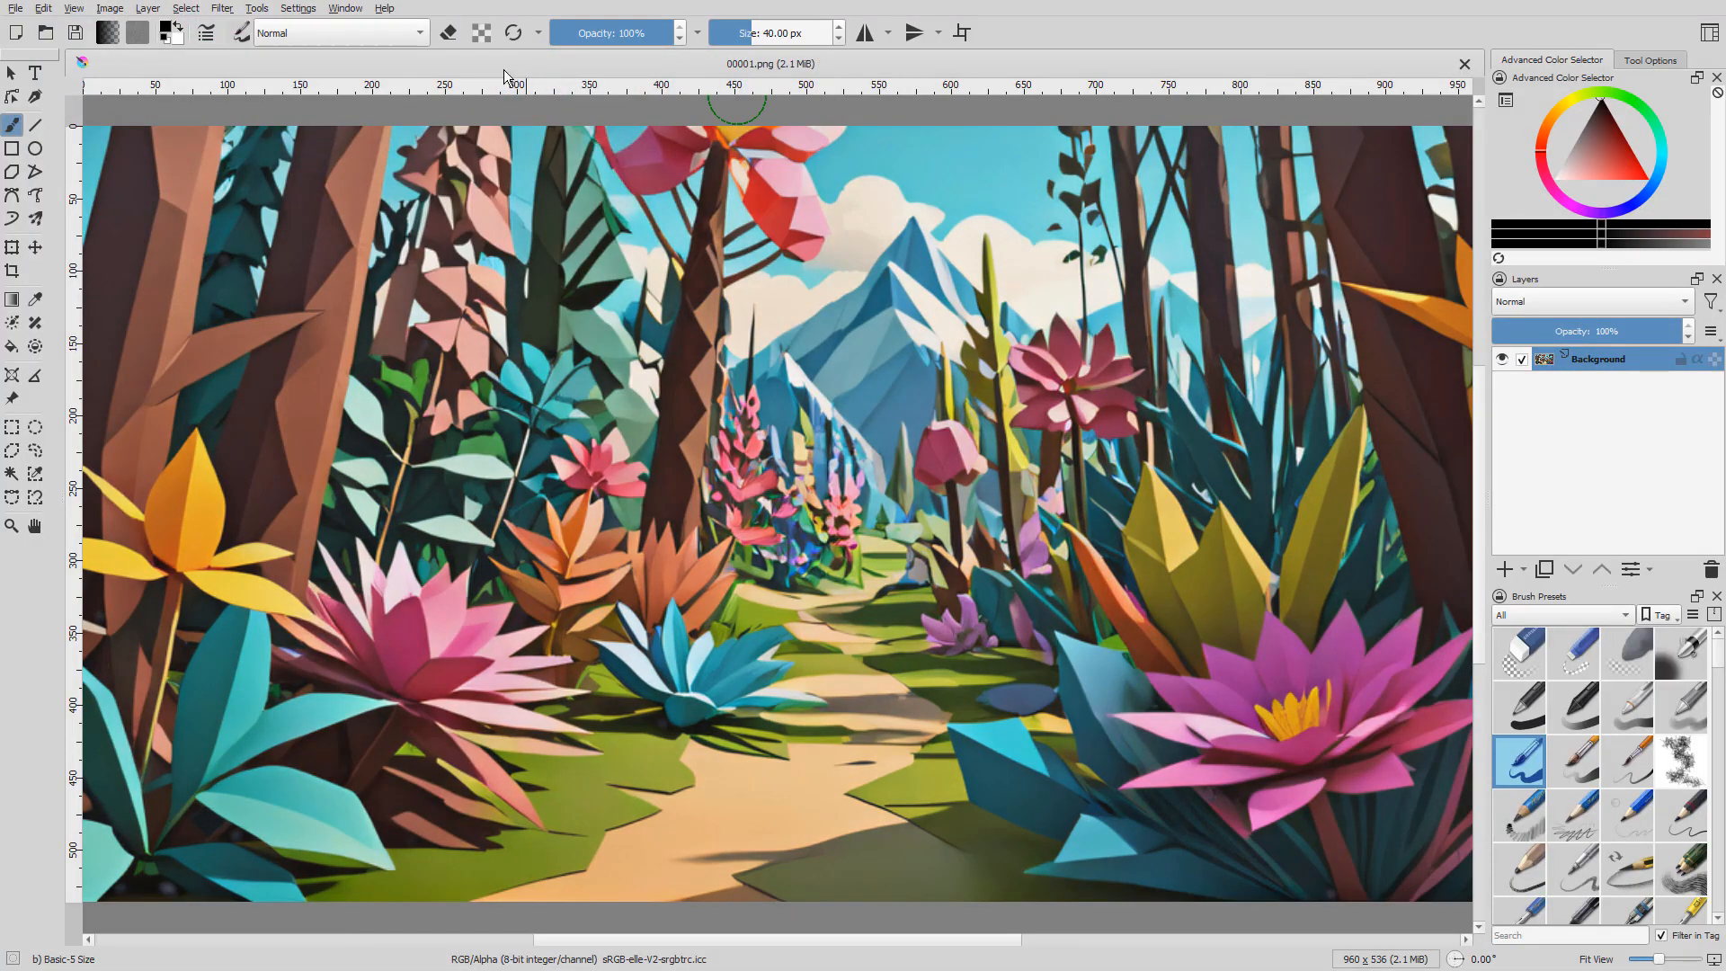
Apply a cross-channel saturation adjustment driven by lightness, with curve output 62 at input 0 and output 0 at input 100.
left_click(222, 8)
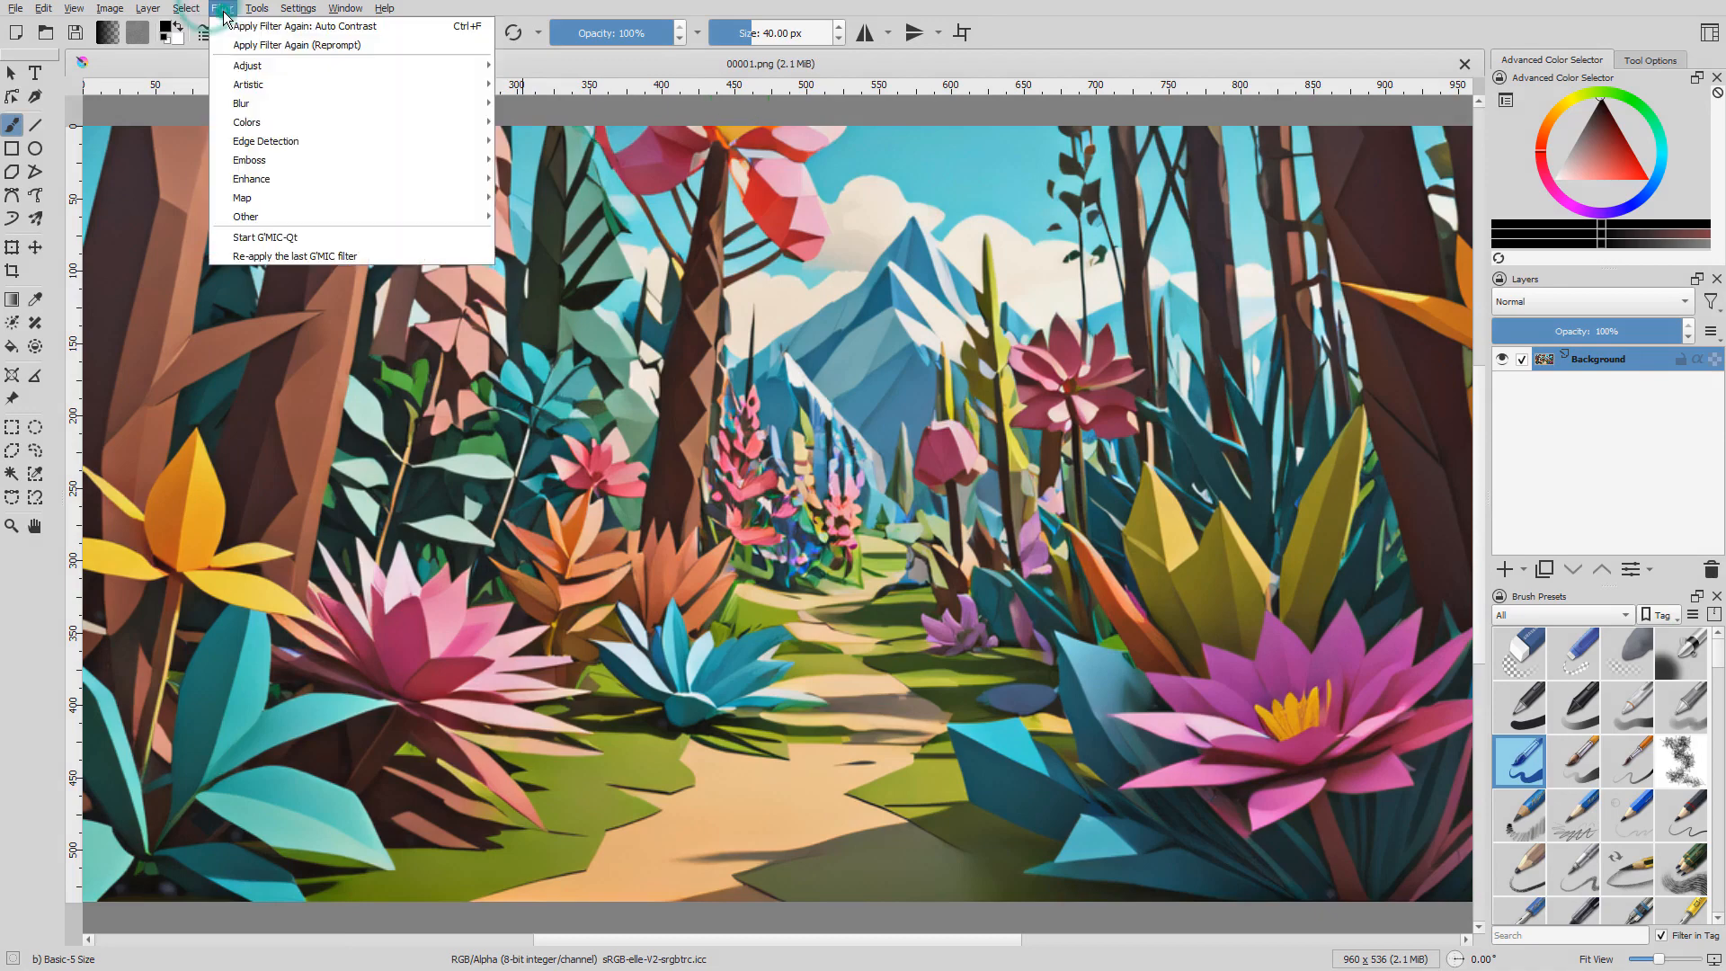
mouse_move(252, 65)
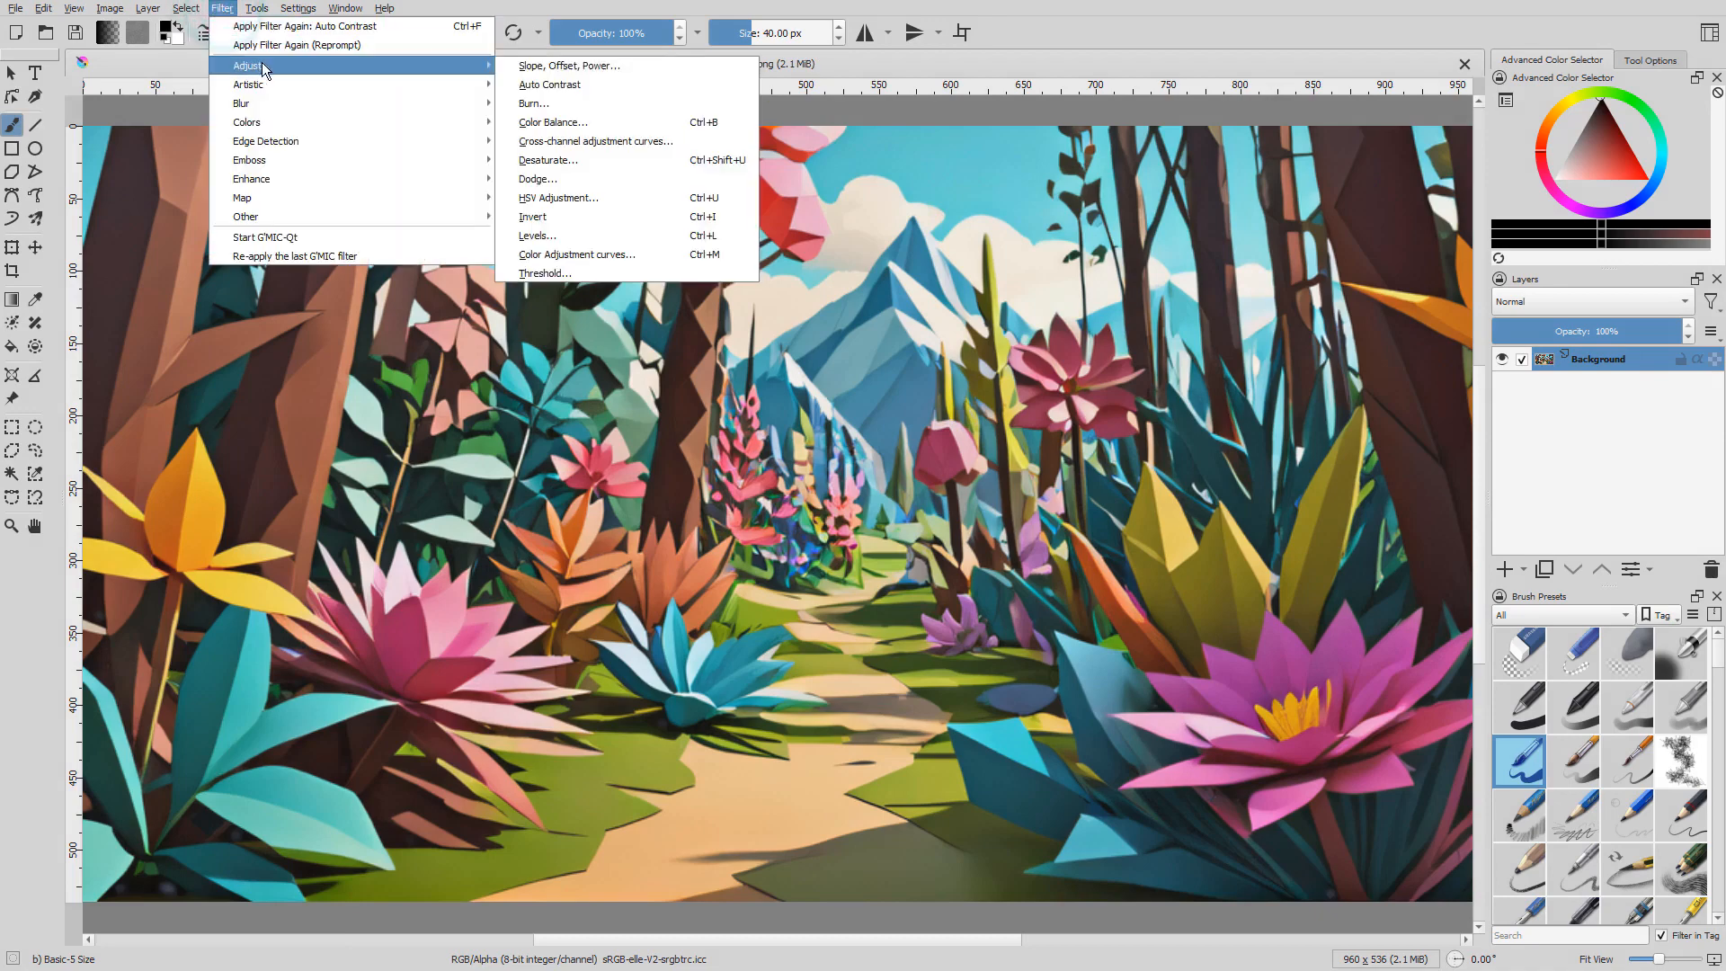
left_click(629, 136)
left_click_drag(1267, 368, 1259, 253)
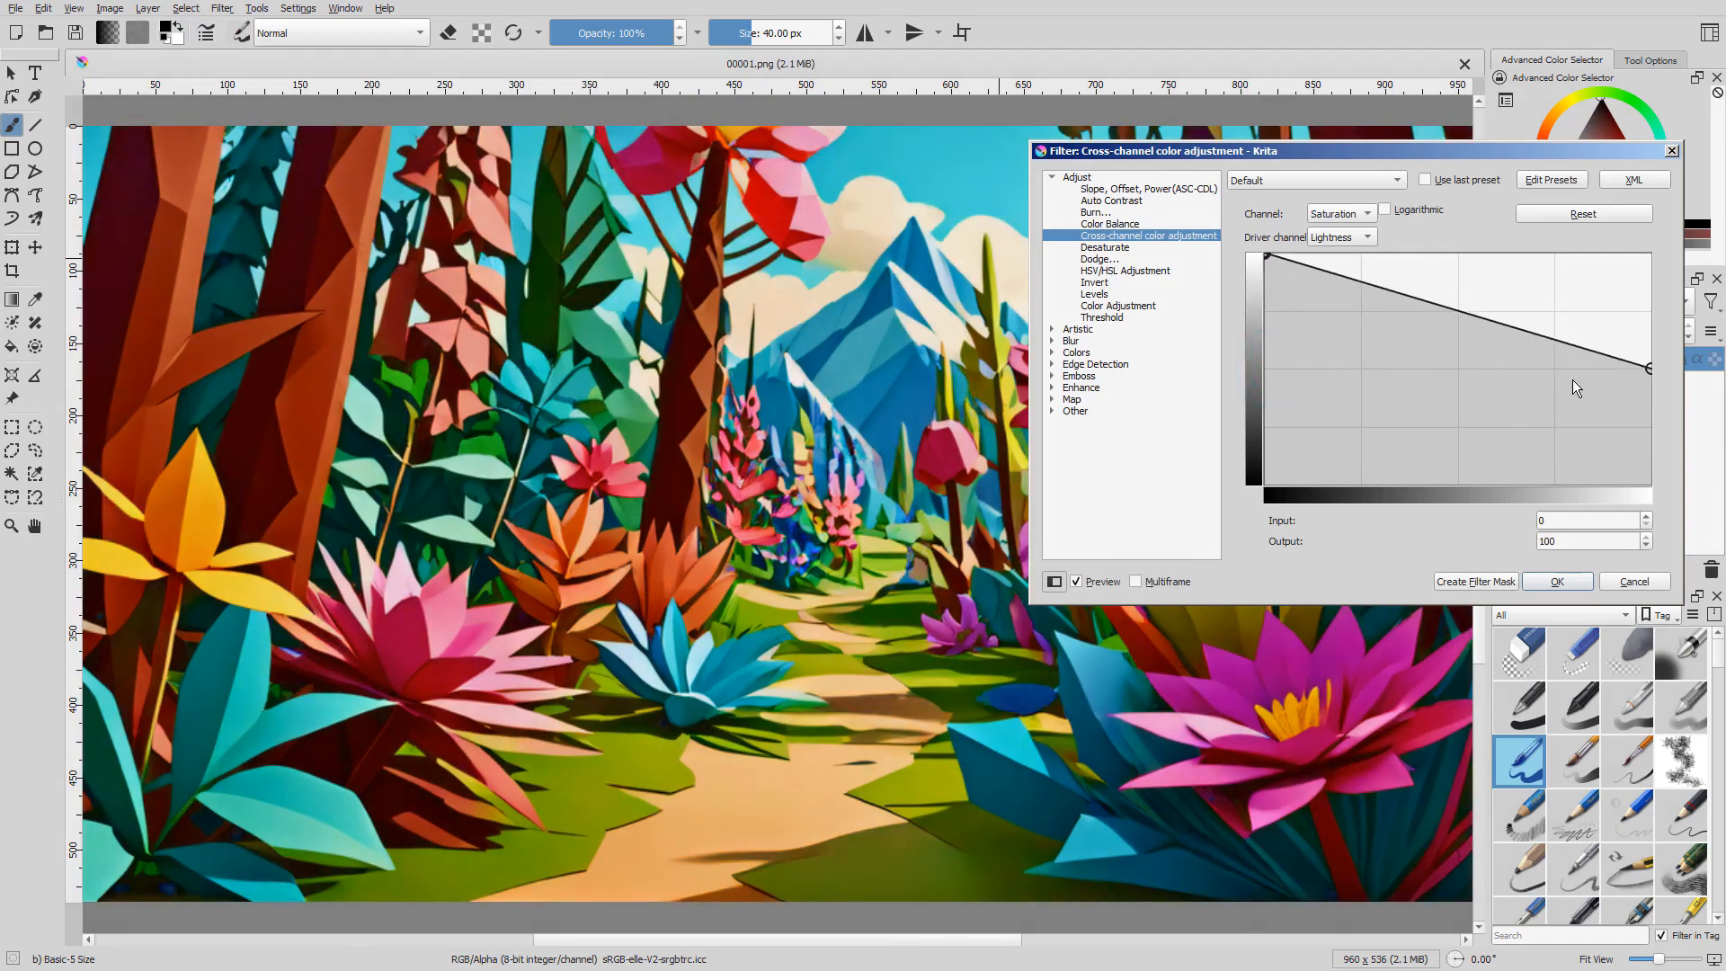
left_click_drag(1651, 368, 1660, 309)
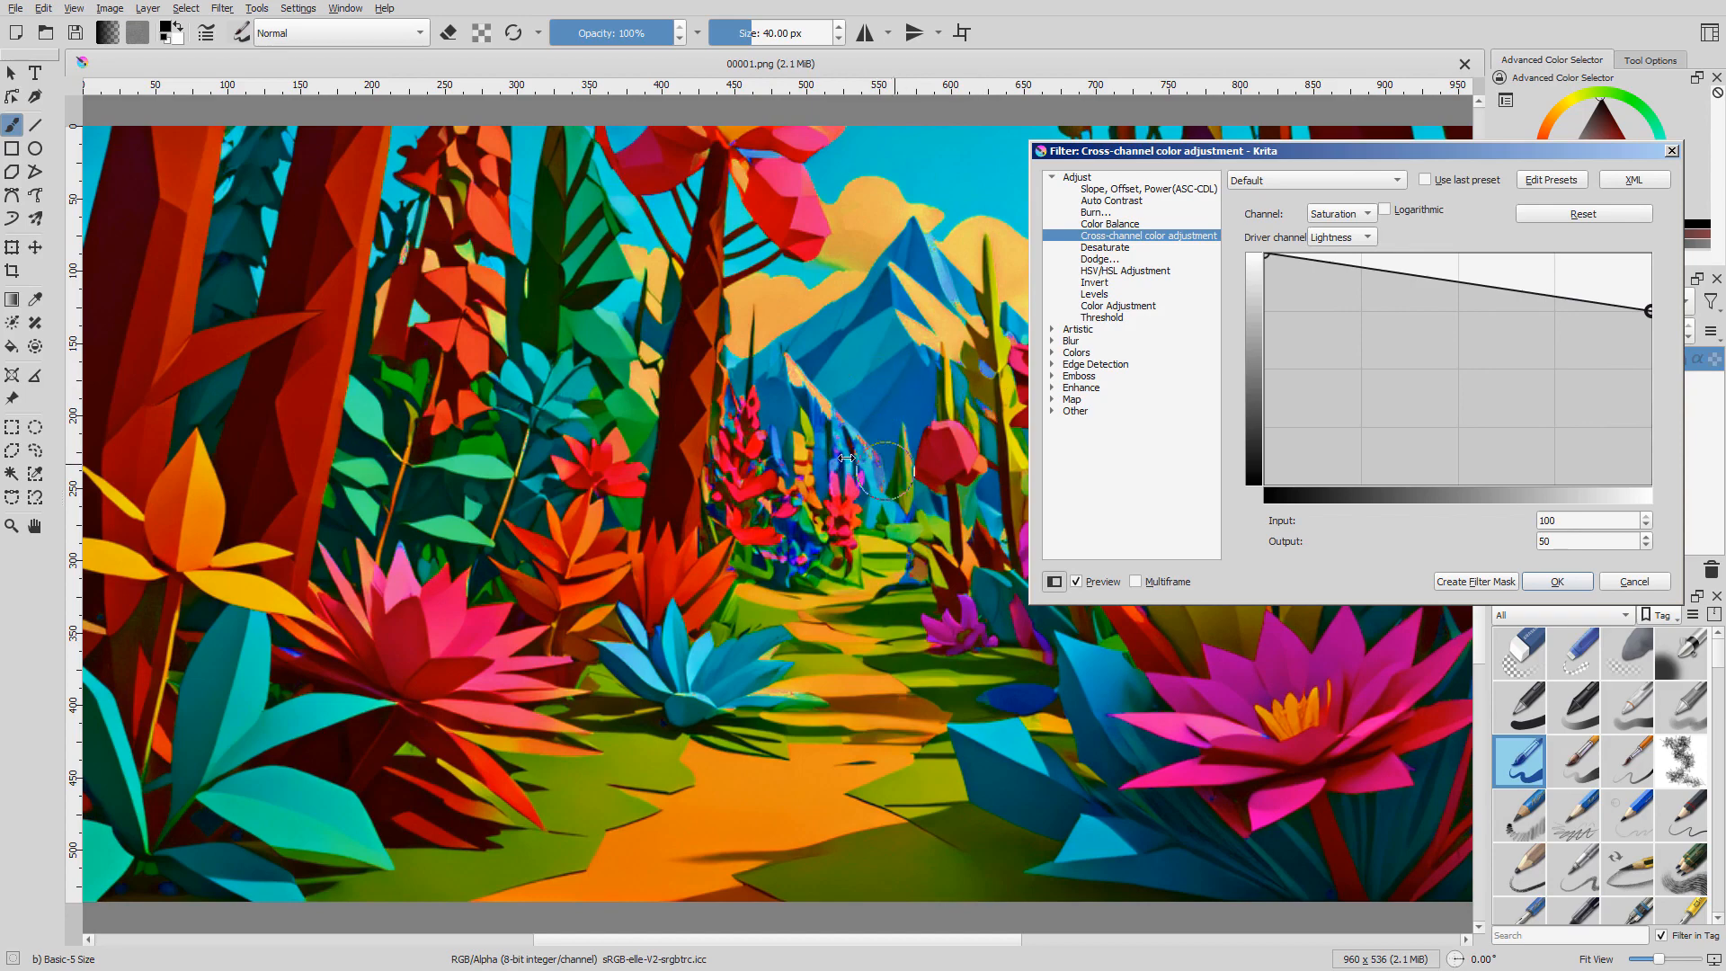
left_click_drag(1647, 311, 1649, 369)
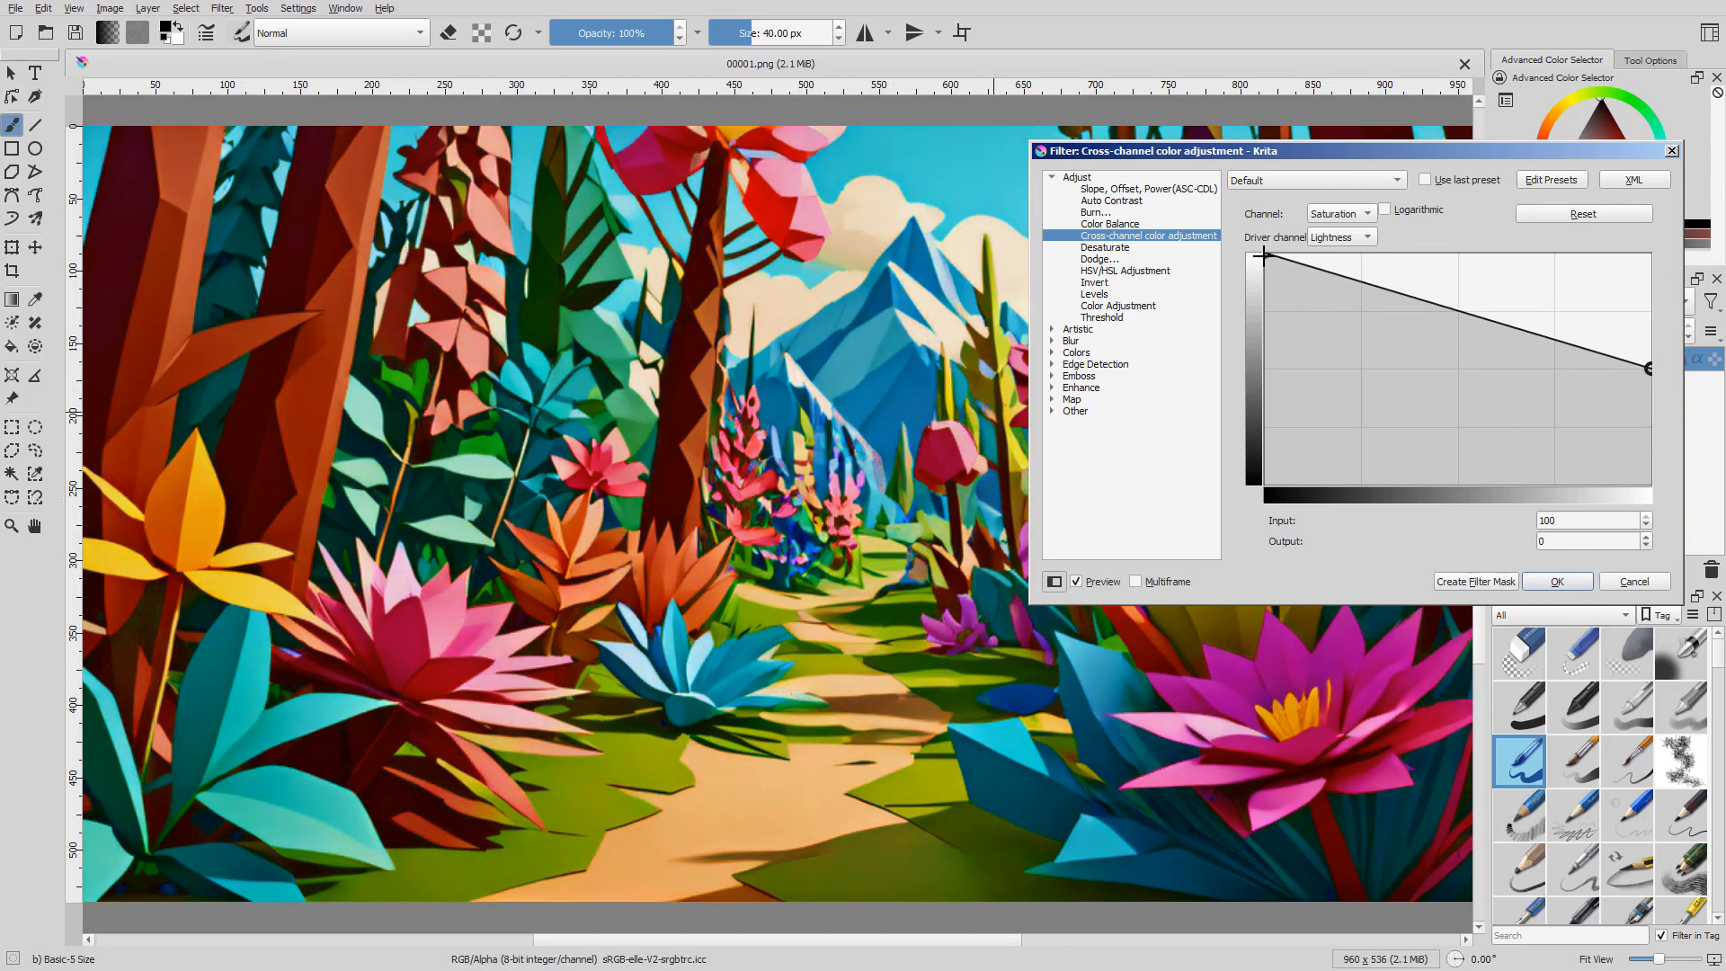
left_click_drag(1266, 255, 1257, 300)
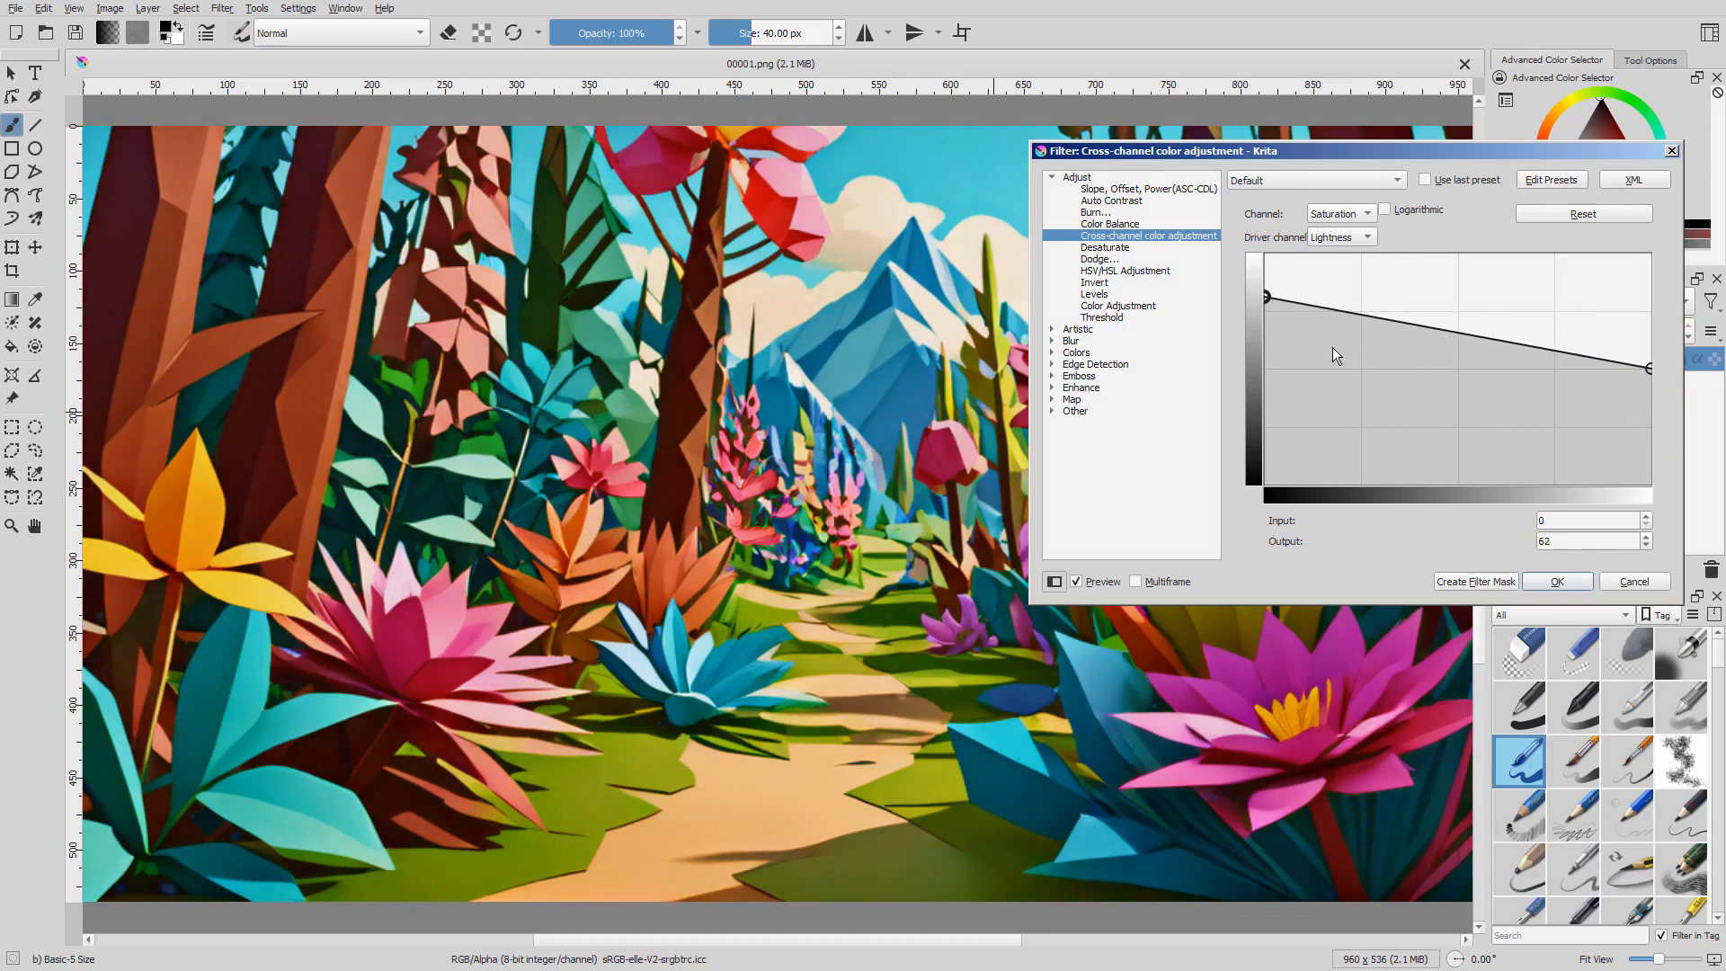
left_click(1555, 582)
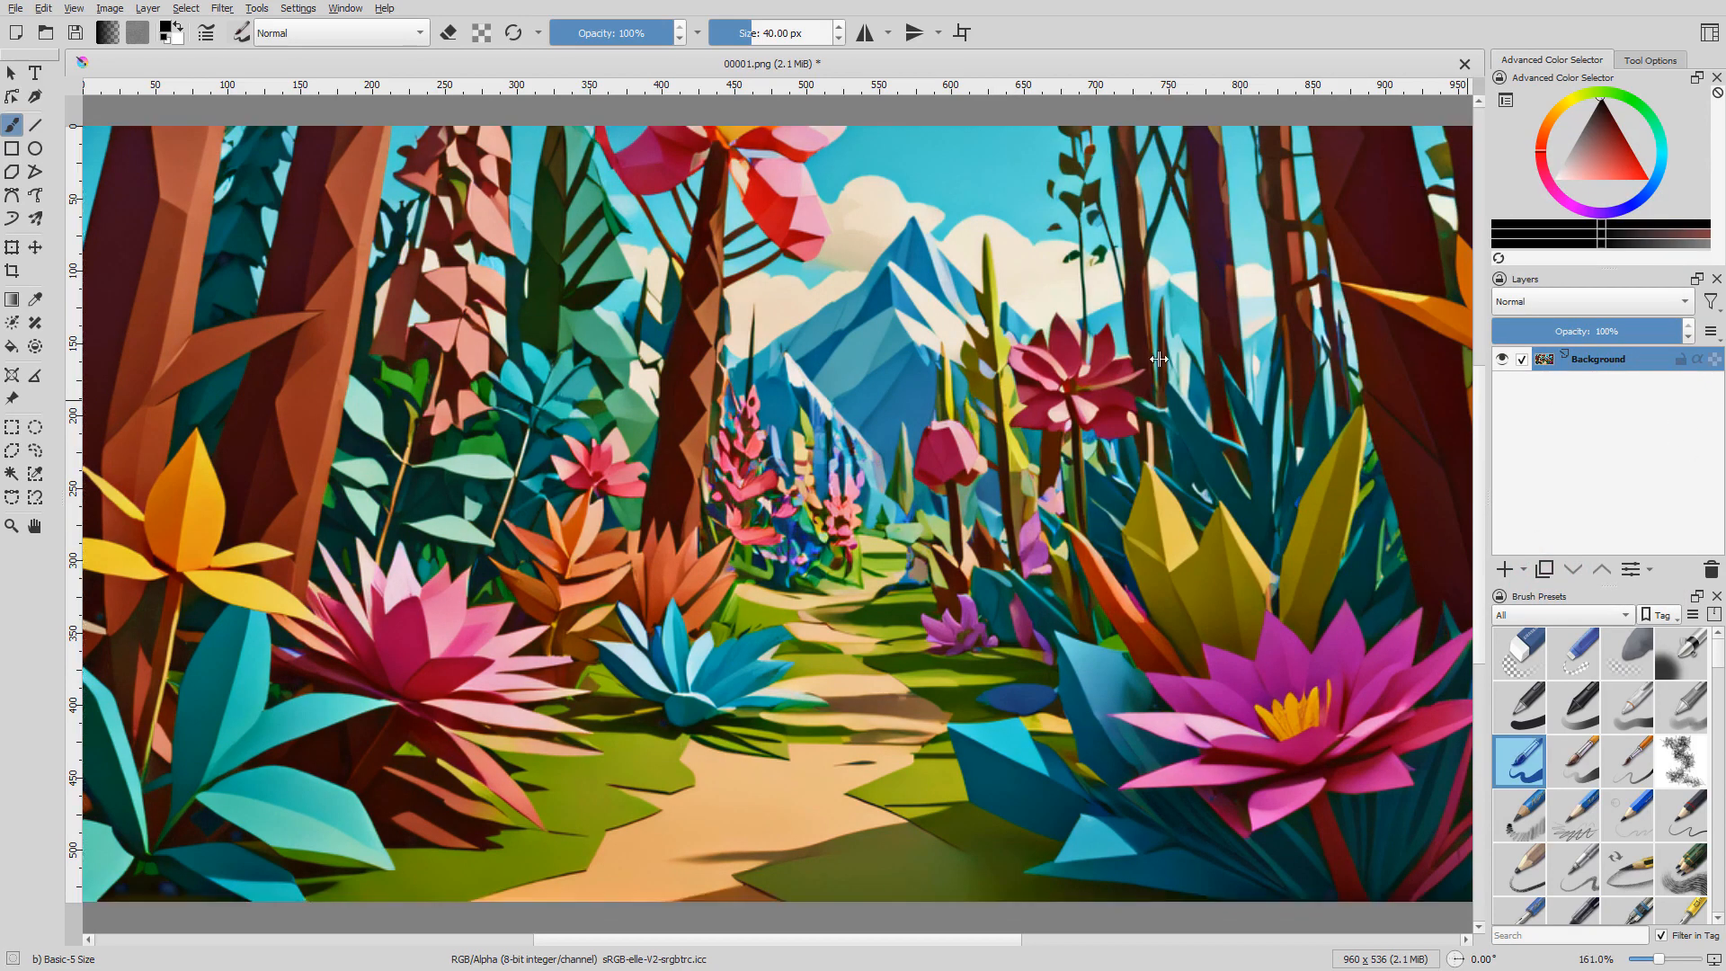
Compare the image before and after the saturation adjustment by repeatedly undoing and redoing it, leaving the adjustment applied.
key("ctrl+z")
key("ctrl+shift+z")
key("ctrl+z")
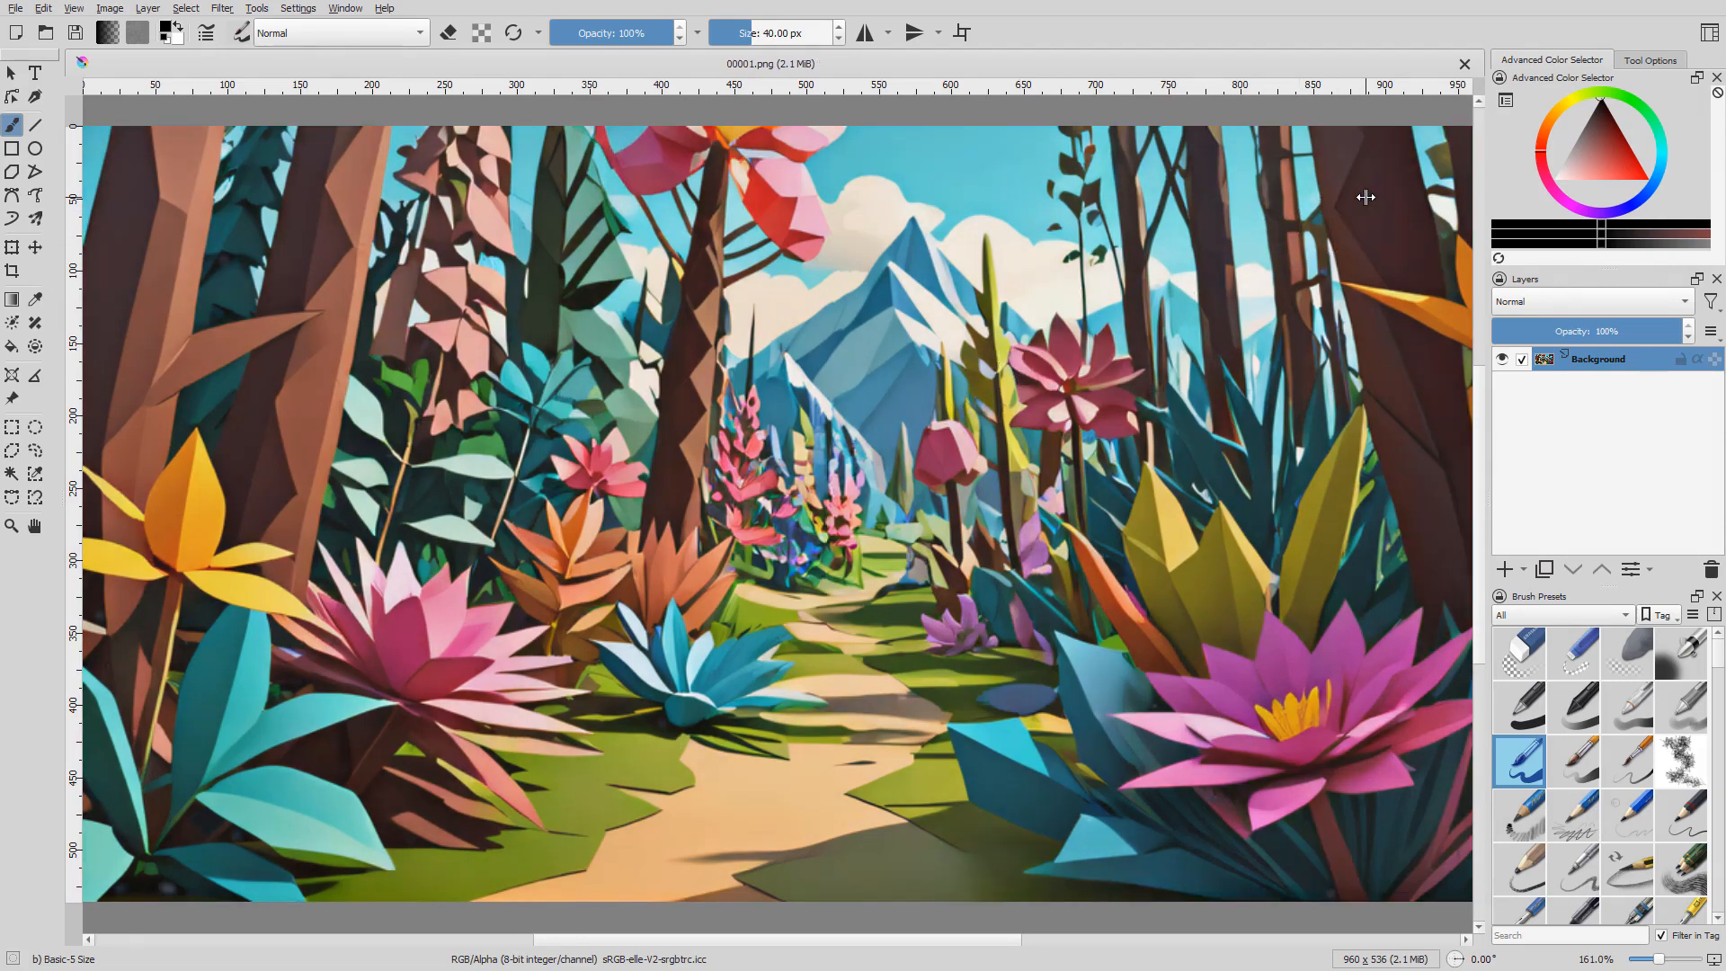
key("ctrl+shift+z")
key("ctrl+z")
key("ctrl+shift+z")
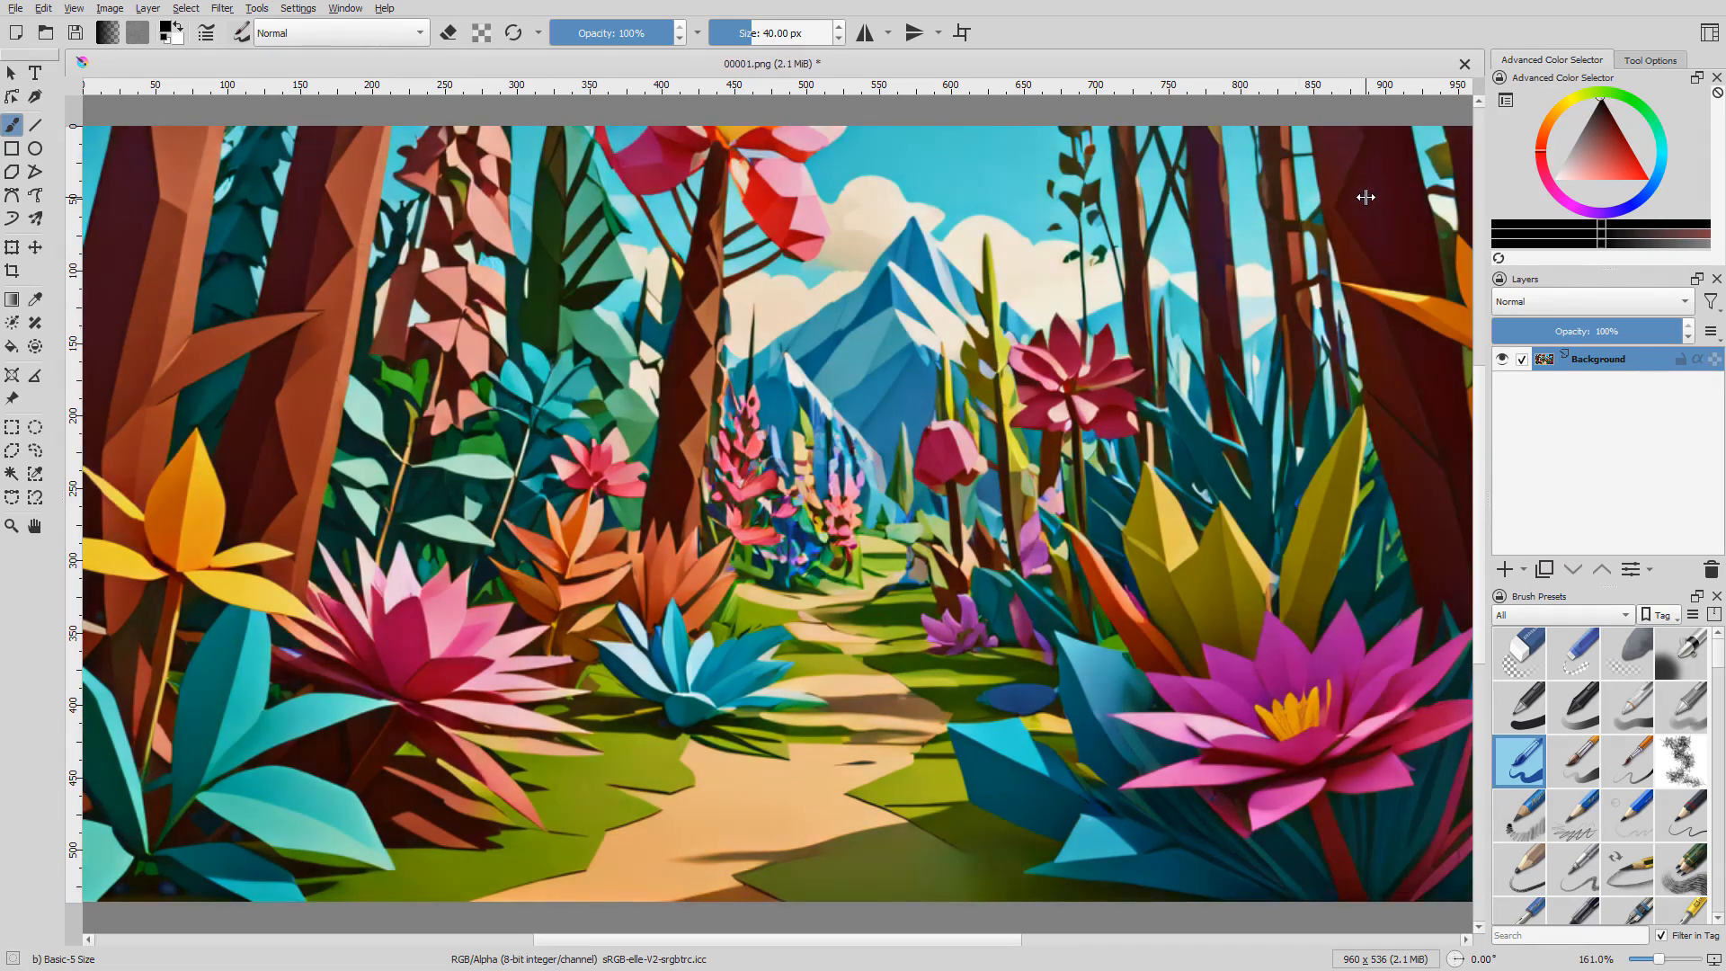